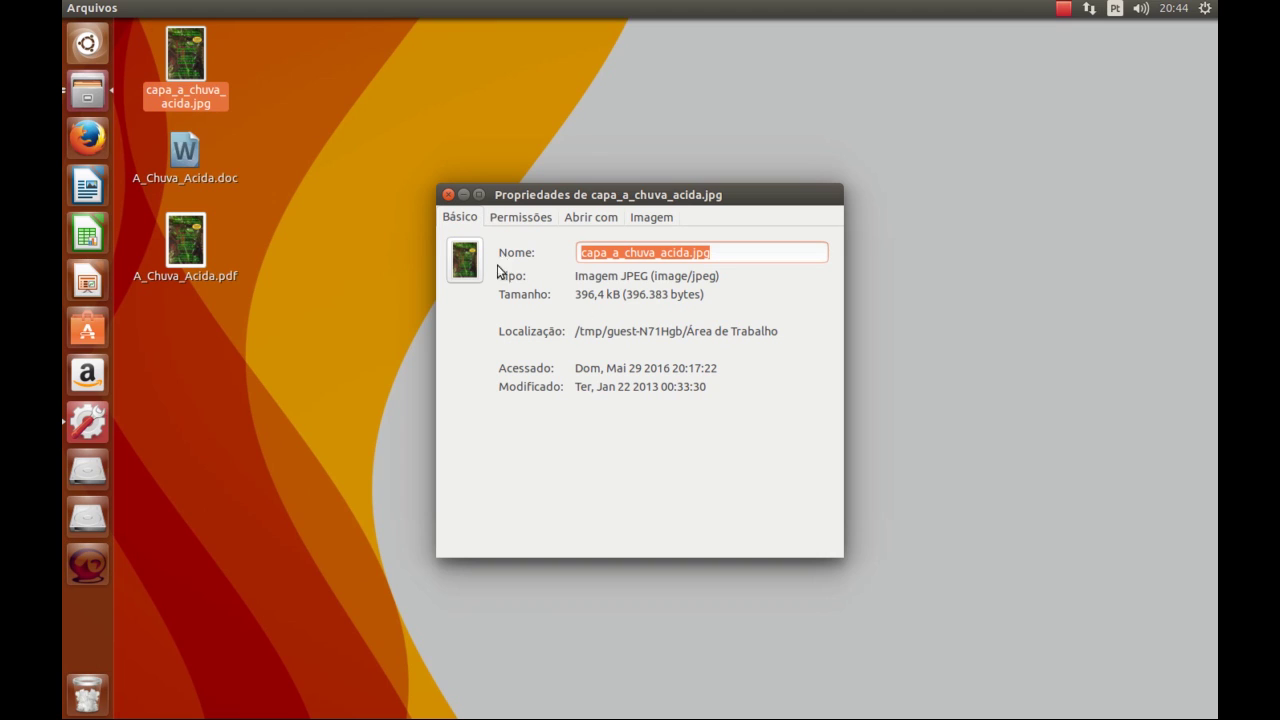
Close the image's properties window and open capa_a_chuva_acida.jpg from the desktop with LibreOffice
{"action": "left_click", "coordinate": [448, 195]}
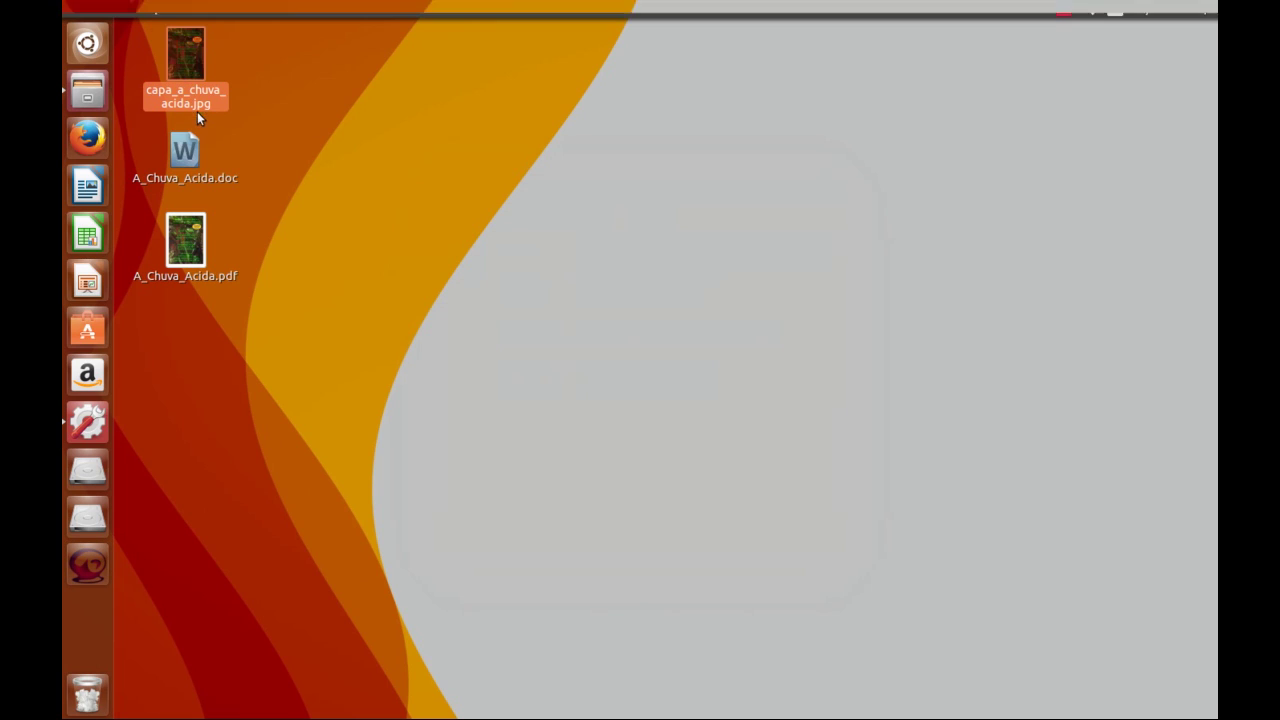
{"action": "right_click", "coordinate": [189, 77]}
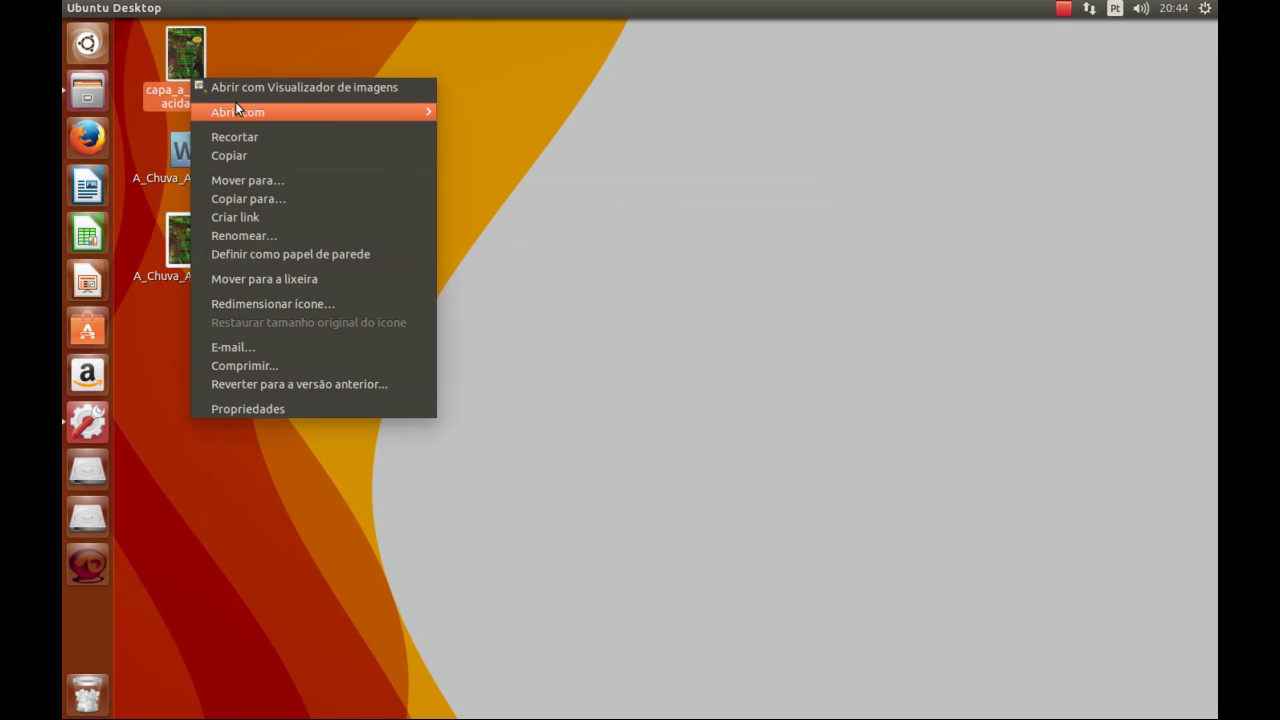
{"action": "mouse_move", "coordinate": [236, 104]}
{"action": "left_click", "coordinate": [502, 230]}
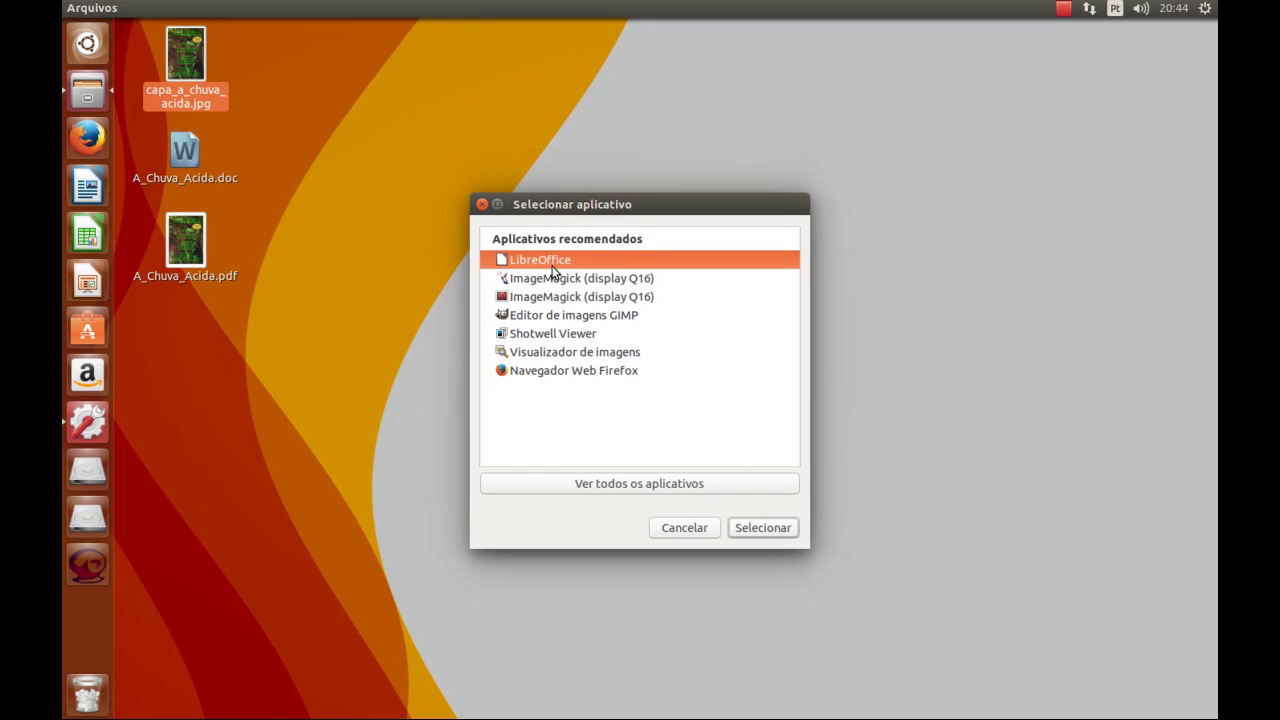
{"action": "left_click", "coordinate": [762, 527]}
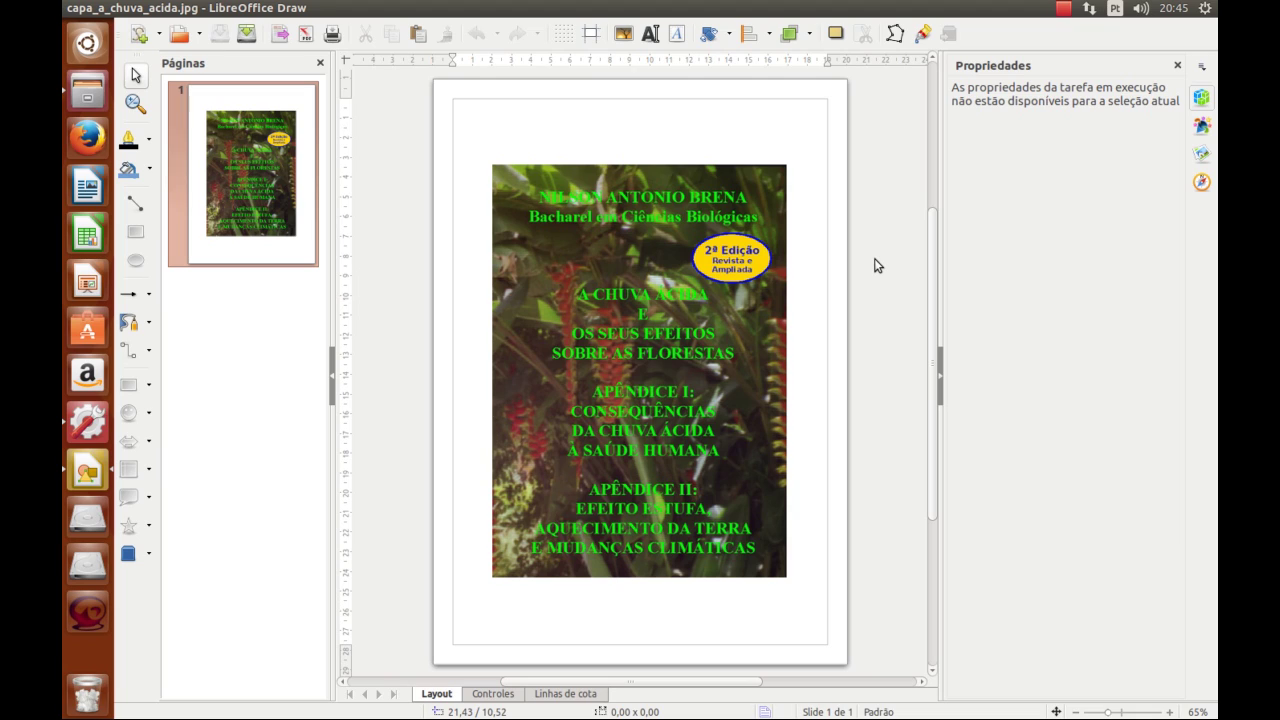
Begin exporting the drawing as PDF and set the JPEG compression quality to 60%
{"action": "mouse_move", "coordinate": [148, 12]}
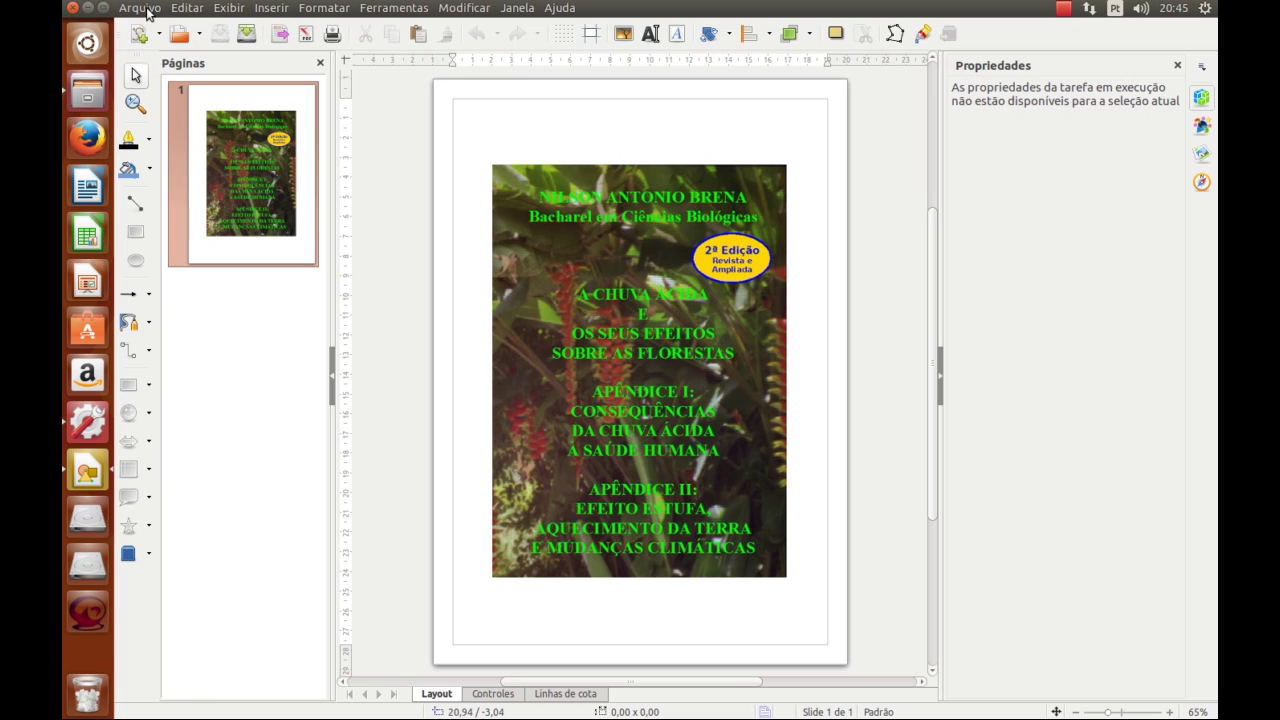
{"action": "left_click", "coordinate": [146, 10]}
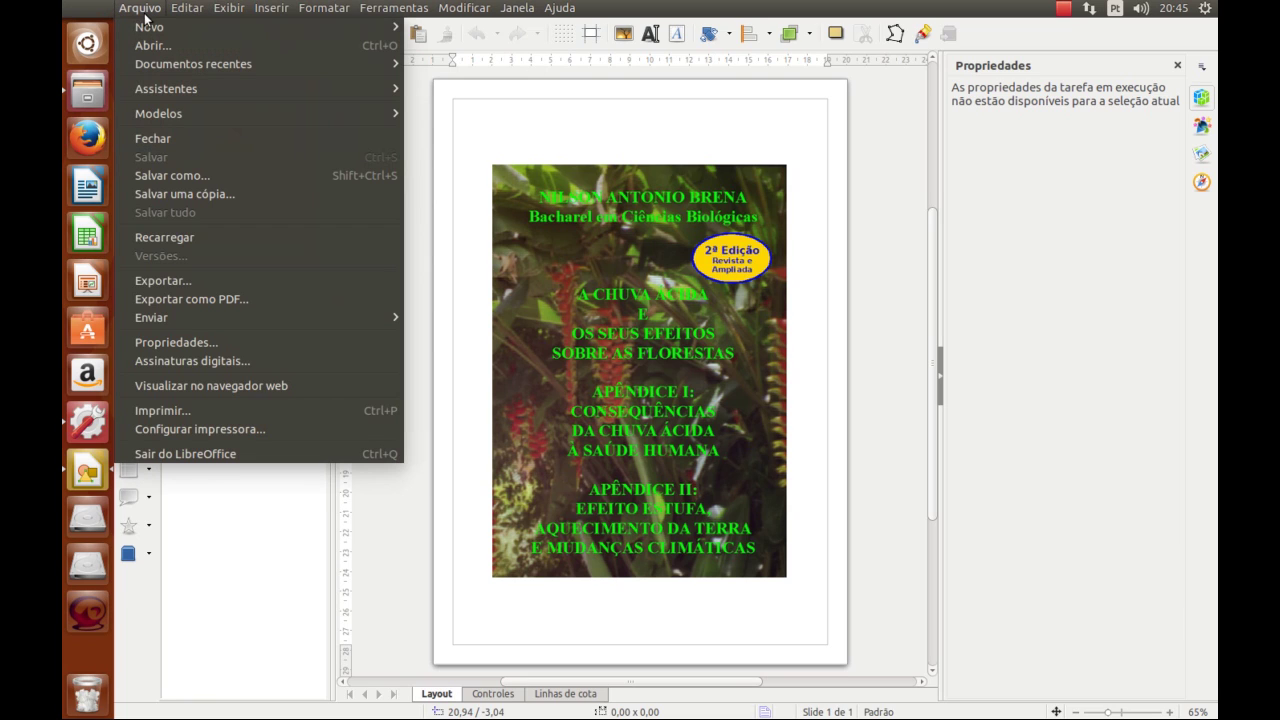
{"action": "left_click", "coordinate": [217, 300]}
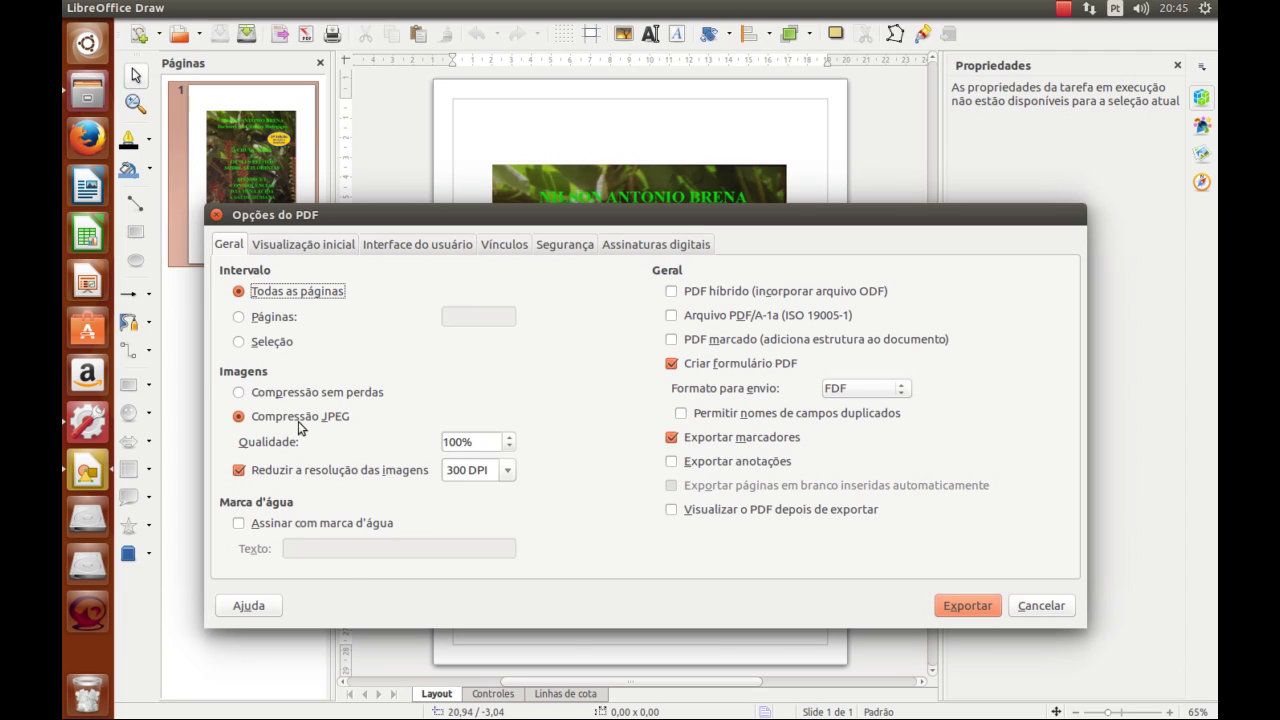
{"action": "left_click", "coordinate": [478, 441]}
{"action": "double_click", "coordinate": [478, 441]}
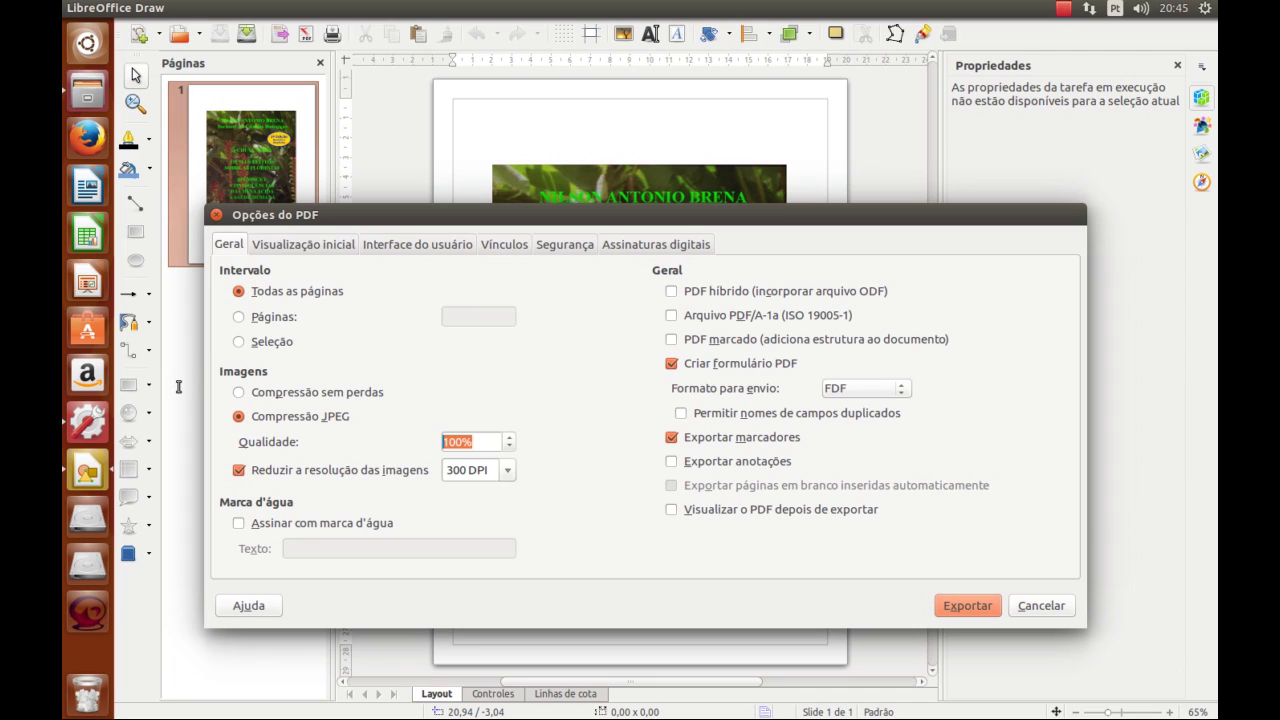
{"action": "type", "text": "60"}
{"action": "key", "text": "Tab"}
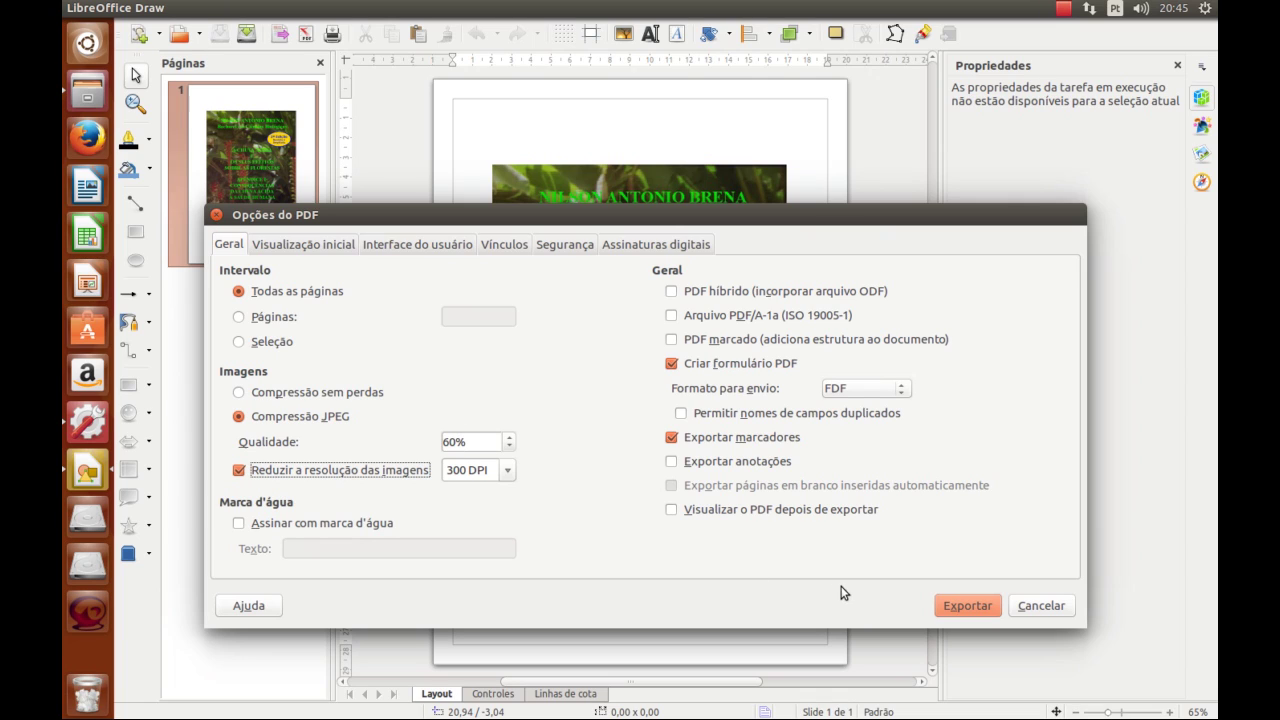
Export the PDF to the desktop (Área de Trabalho) under the name capa_a_chuva_acida_60
{"action": "left_click", "coordinate": [965, 607]}
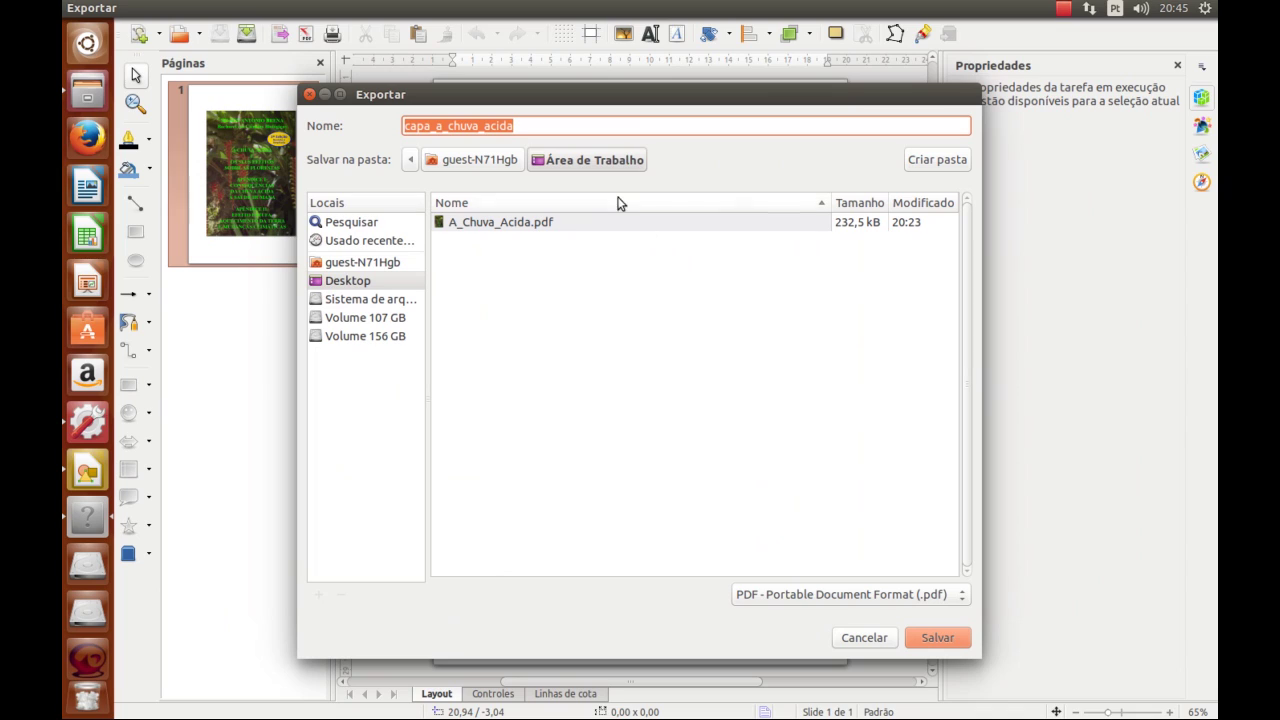
{"action": "left_click", "coordinate": [533, 126]}
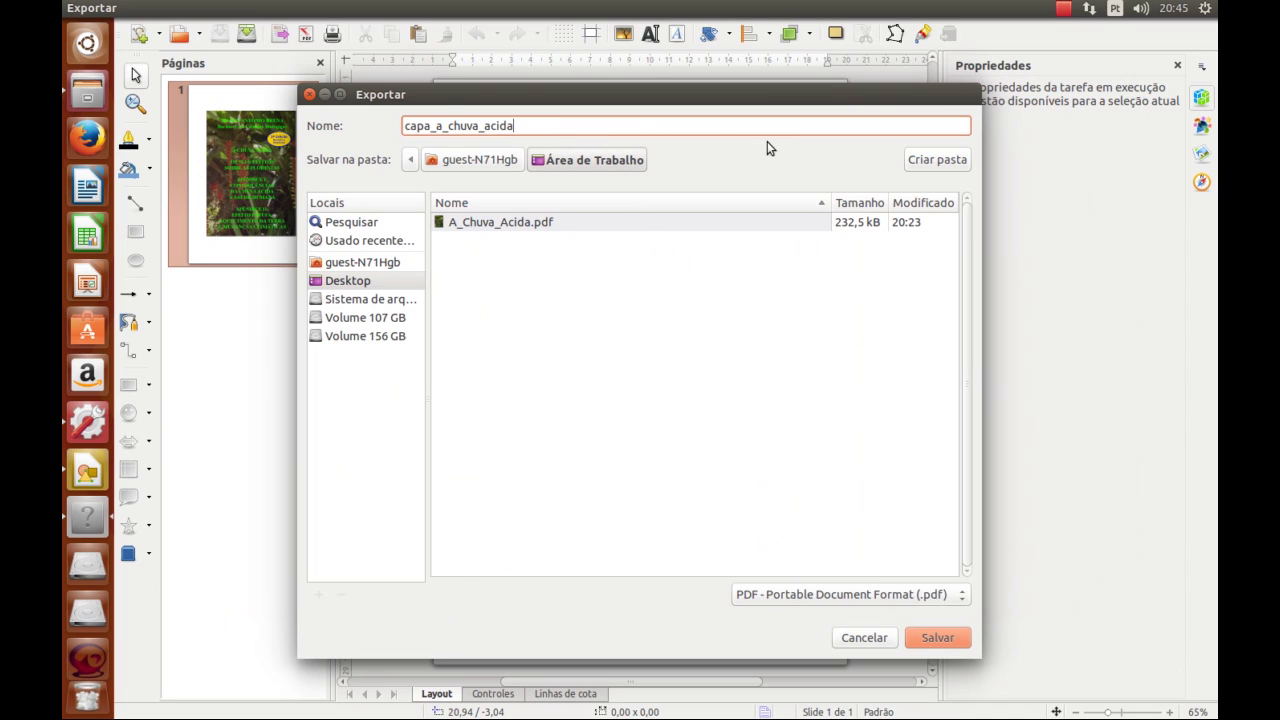
{"action": "type", "text": "_60"}
{"action": "left_click", "coordinate": [939, 639]}
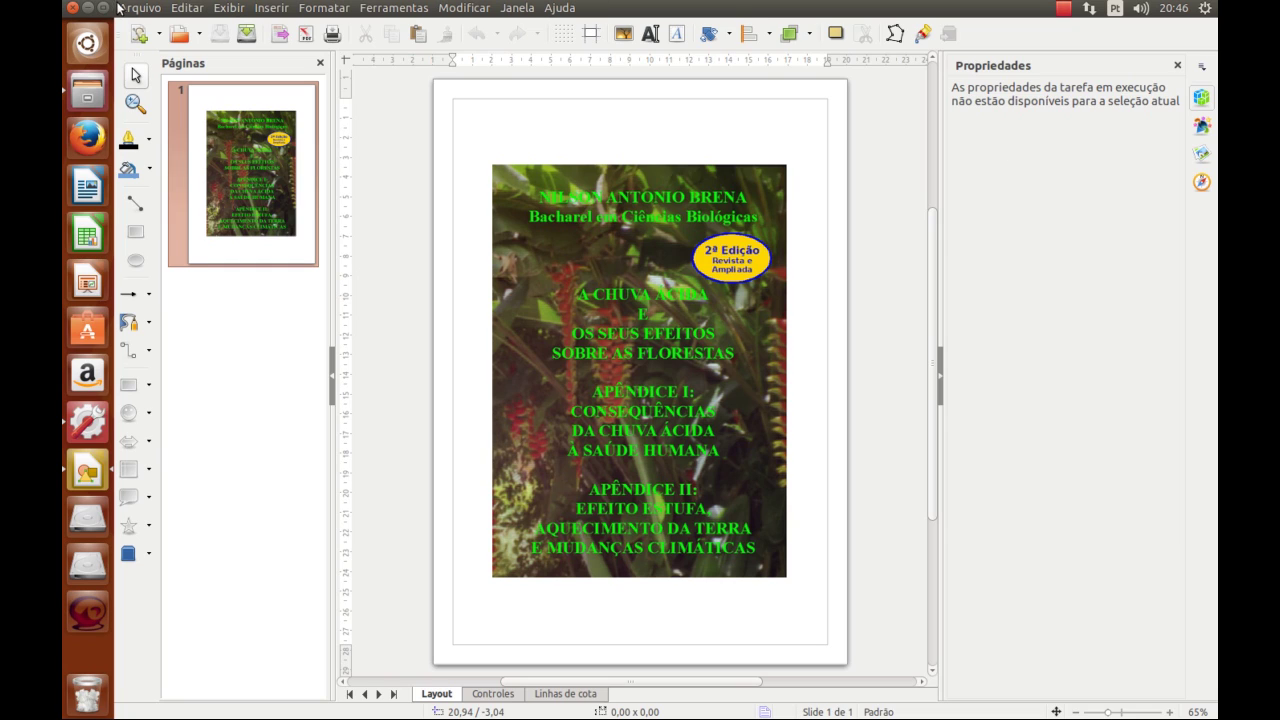
Minimize the drawing window and show the properties of capa_a_chuva_acida_60.pdf on the desktop
{"action": "left_click", "coordinate": [87, 7]}
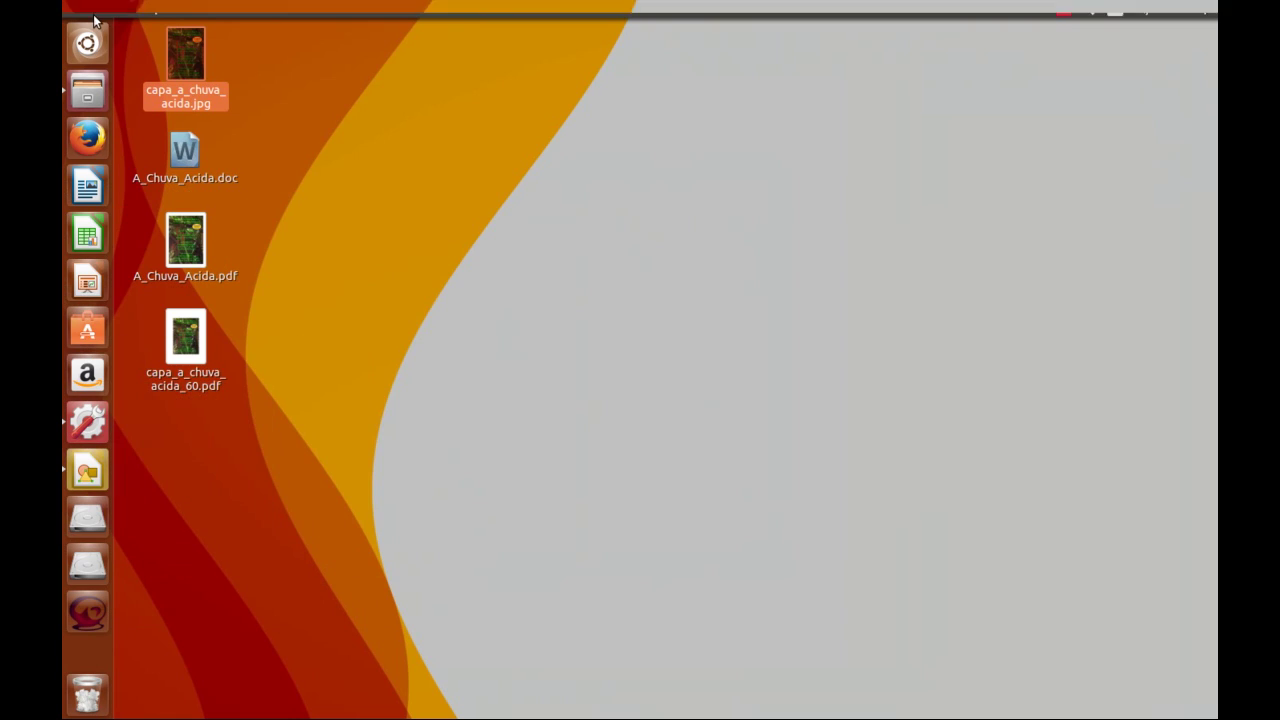
{"action": "left_click", "coordinate": [202, 356]}
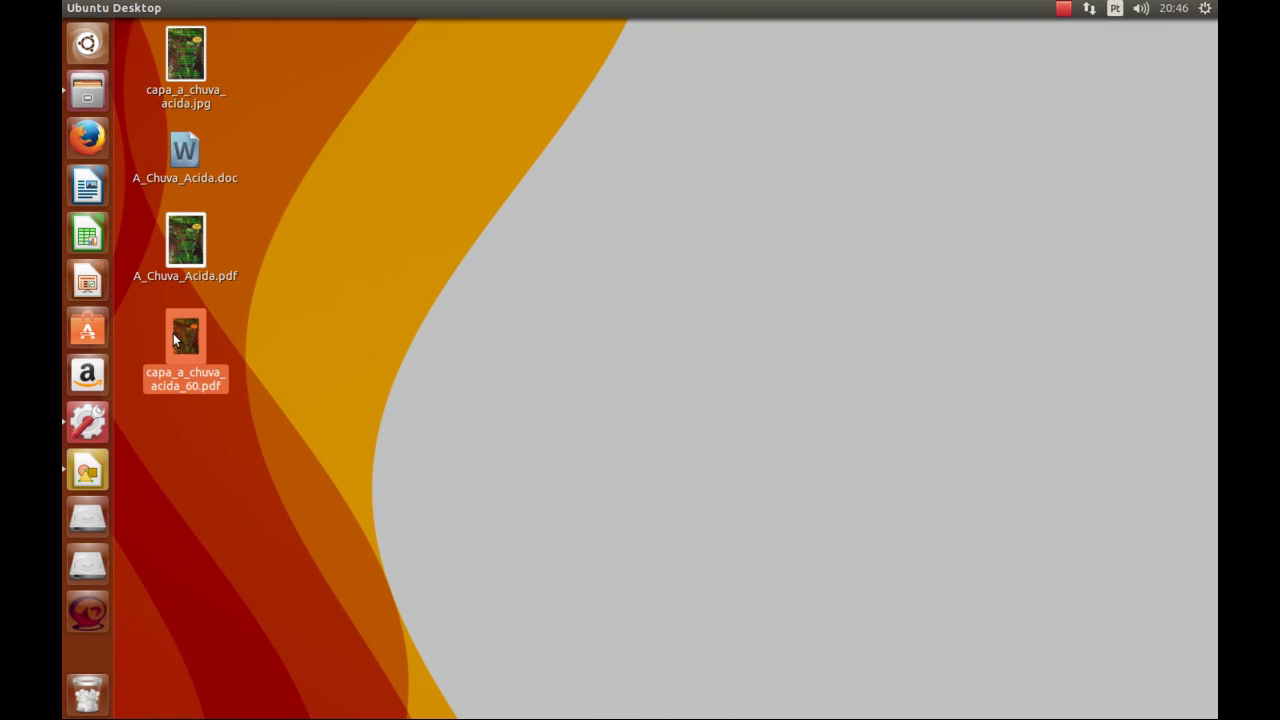
{"action": "right_click", "coordinate": [197, 349]}
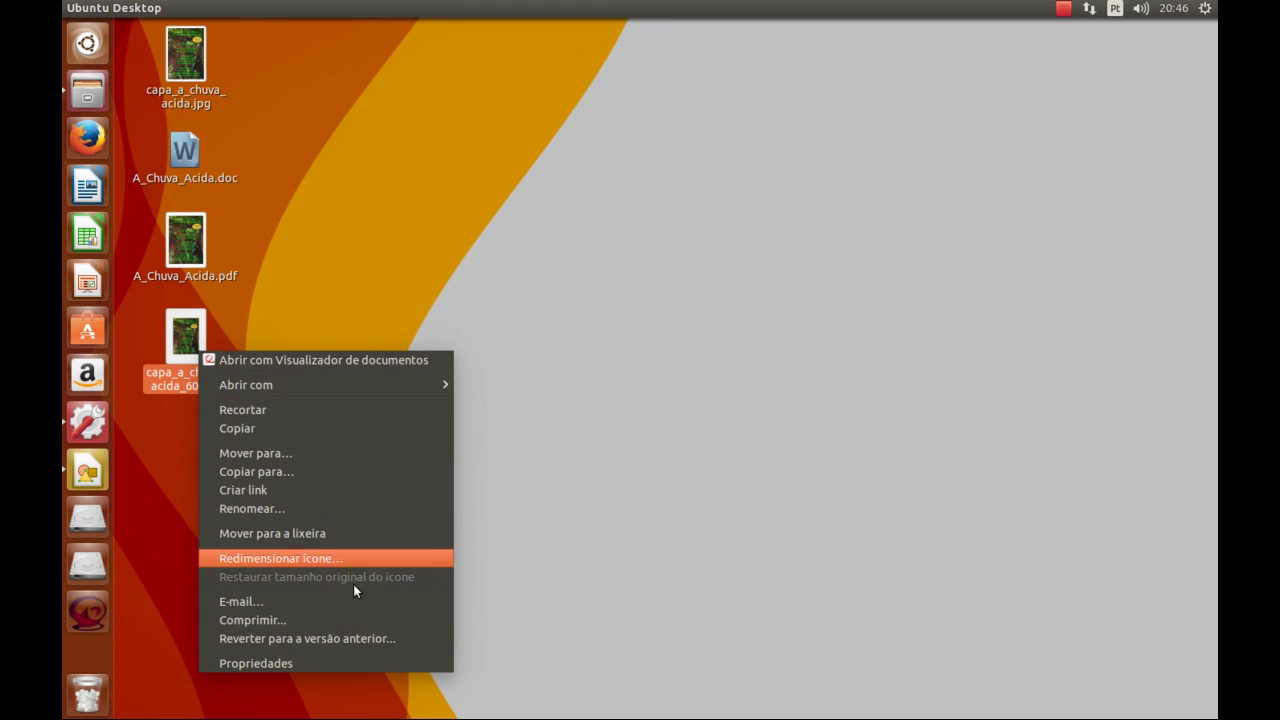
{"action": "left_click", "coordinate": [368, 664]}
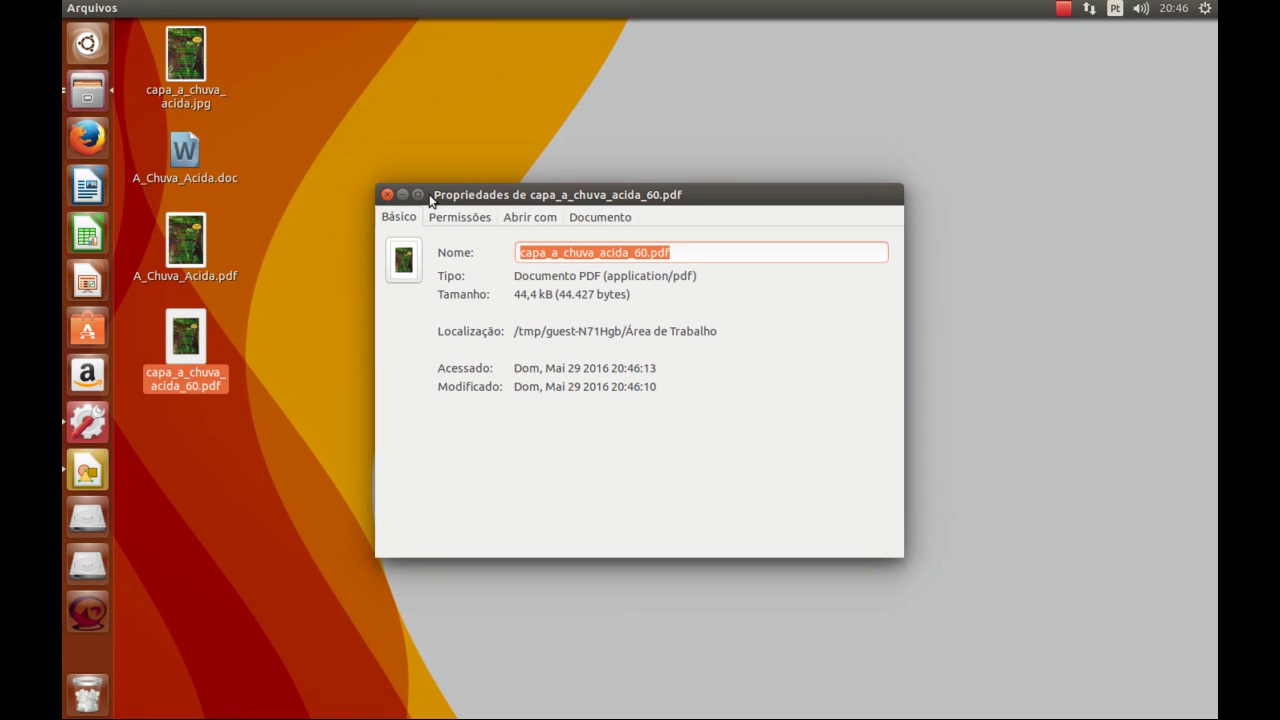
Show the properties of capa_a_chuva_acida.jpg and place both properties windows side by side to compare the file sizes
{"action": "right_click", "coordinate": [177, 67]}
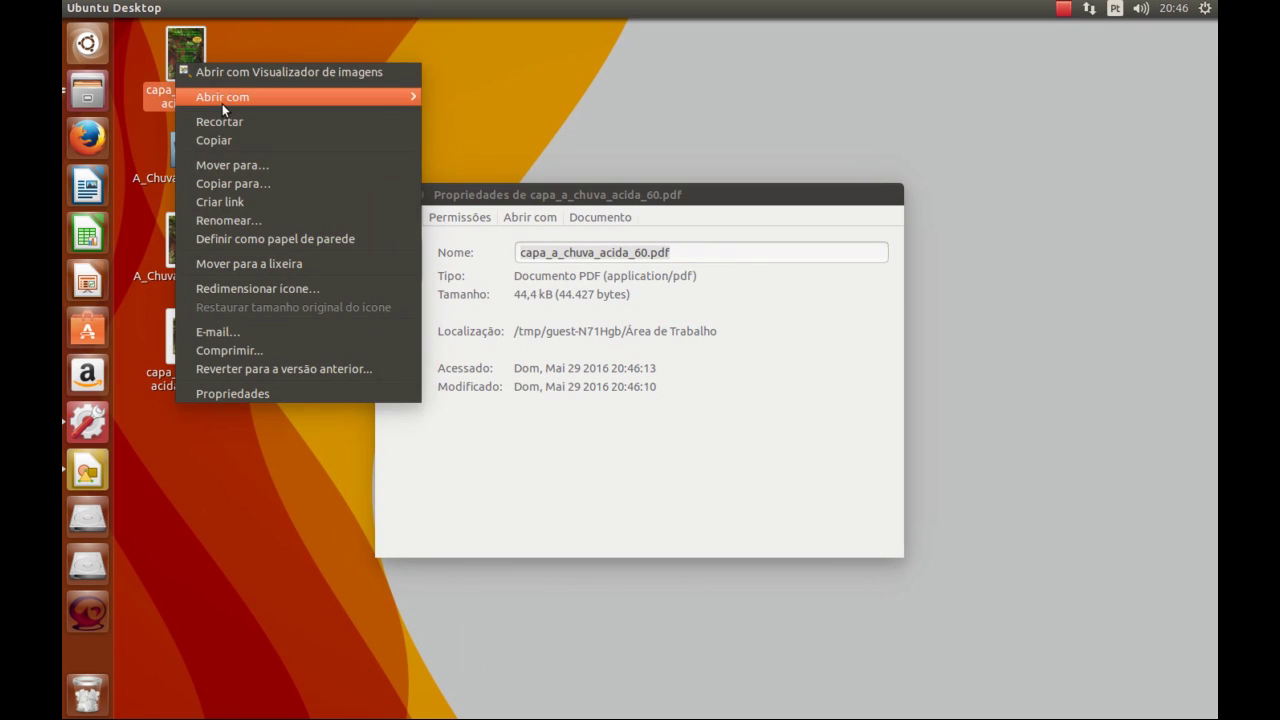
{"action": "left_click", "coordinate": [340, 392]}
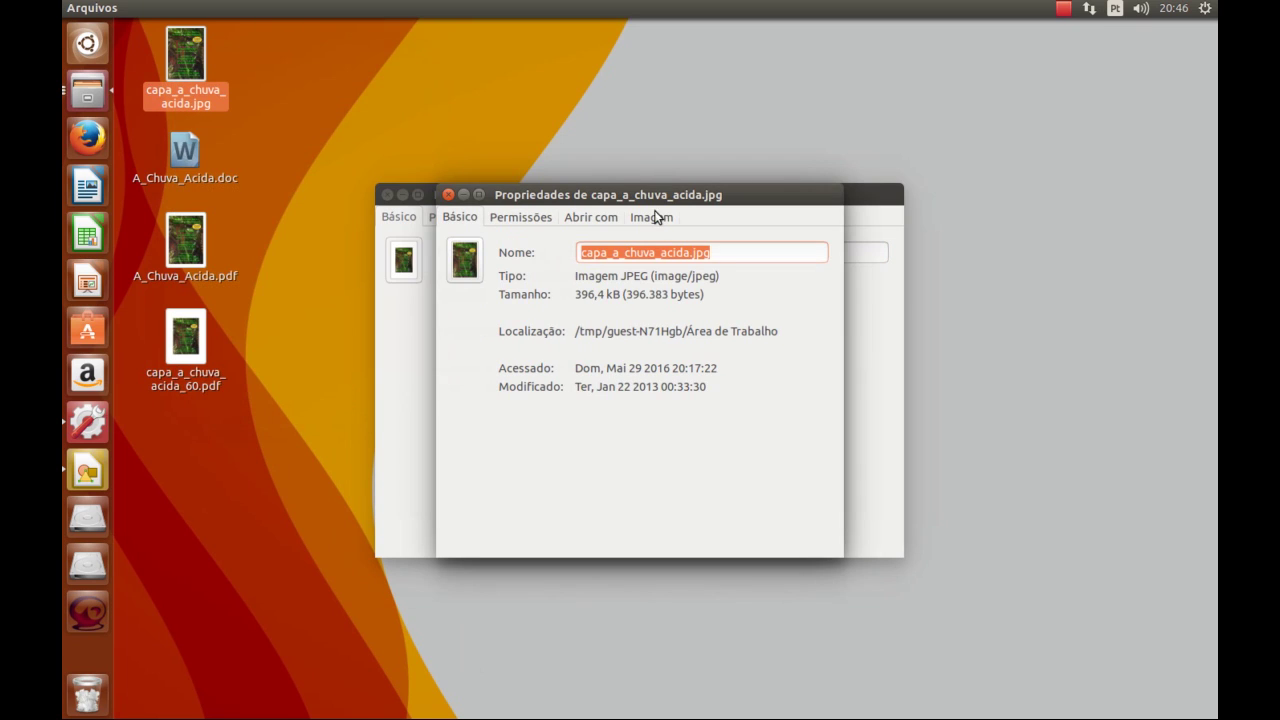
{"action": "left_click_drag", "start_coordinate": [660, 196], "coordinate": [483, 166]}
{"action": "left_click_drag", "start_coordinate": [714, 198], "coordinate": [1000, 180]}
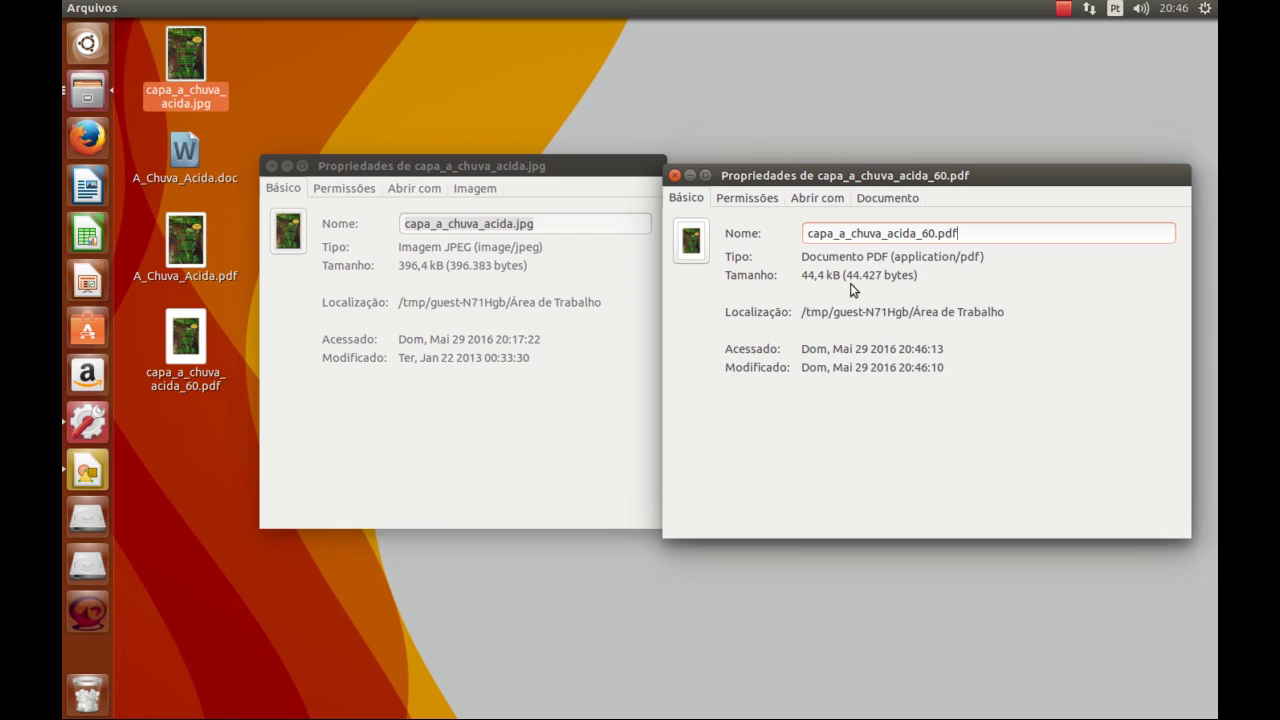
Open capa_a_chuva_acida_60.pdf in a maximized viewer and examine the image and text quality over the whole page
{"action": "double_click", "coordinate": [190, 351]}
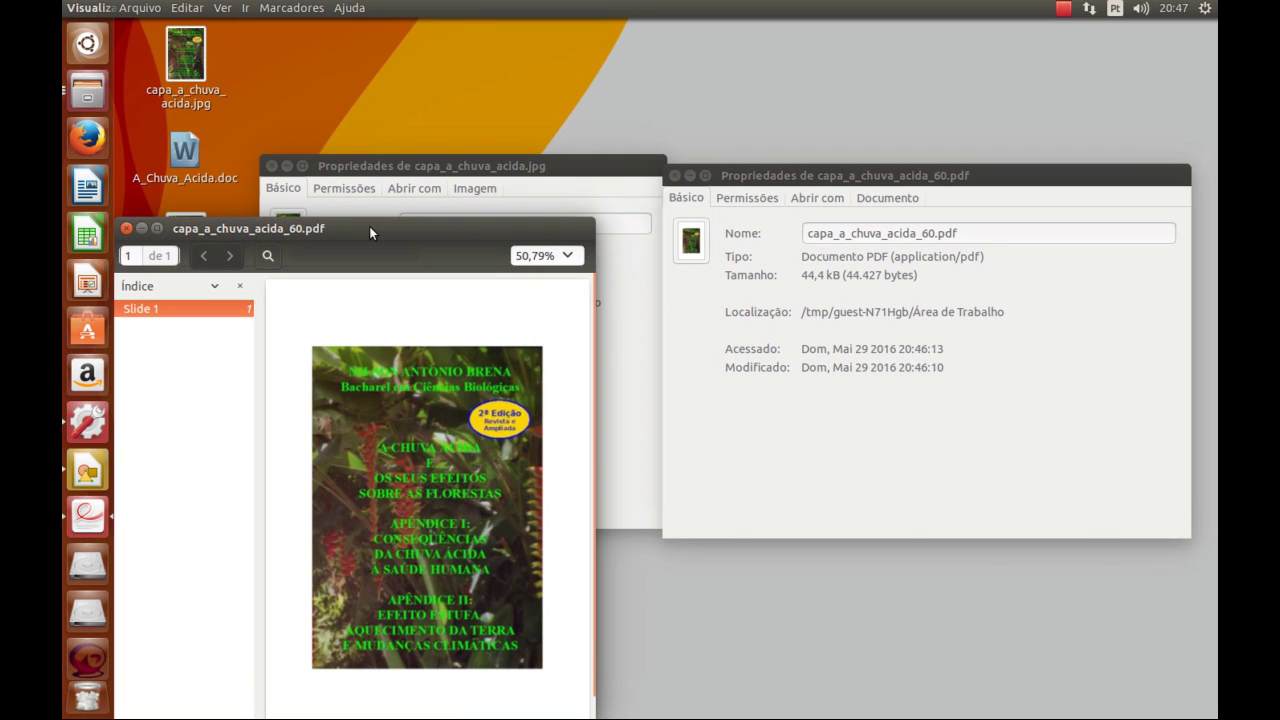
{"action": "double_click", "coordinate": [369, 226]}
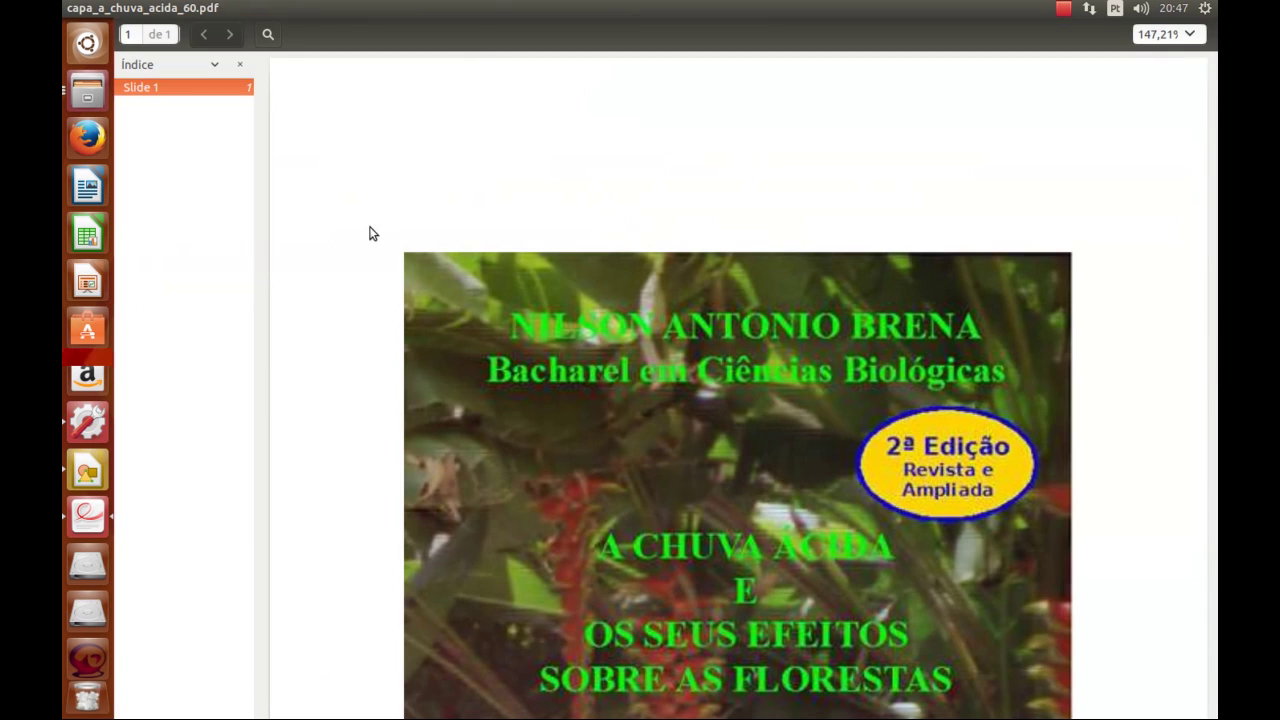
{"action": "scroll", "coordinate": [1087, 434], "scroll_direction": "down", "scroll_amount": 3}
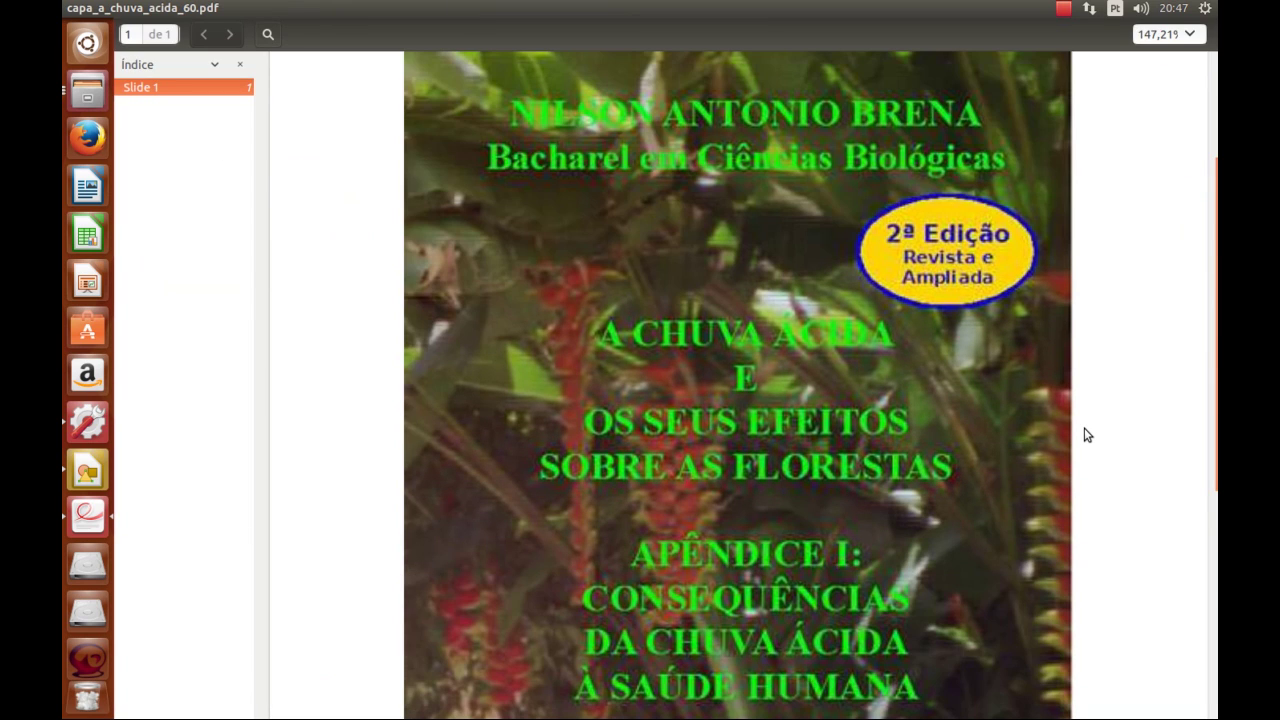
{"action": "scroll", "coordinate": [1087, 434], "scroll_direction": "down", "scroll_amount": 6}
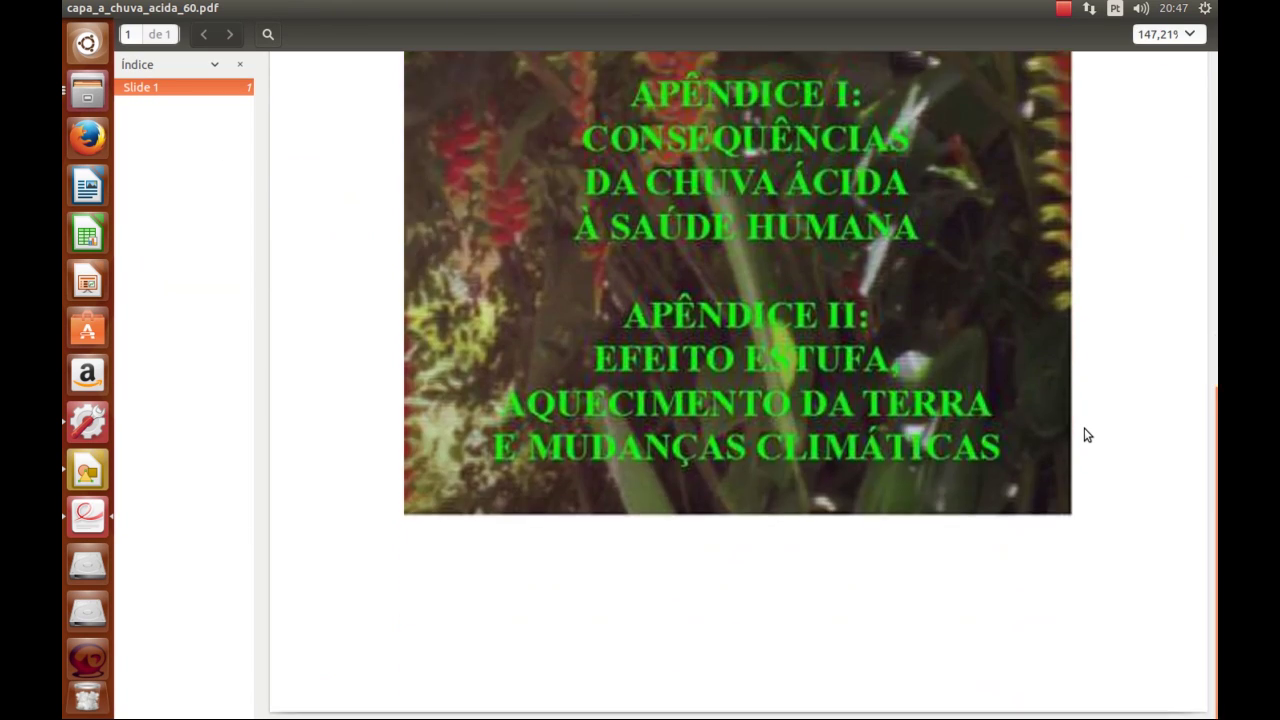
{"action": "scroll", "coordinate": [1087, 434], "scroll_direction": "up", "scroll_amount": 4}
{"action": "scroll", "coordinate": [1087, 434], "scroll_direction": "up", "scroll_amount": 4}
{"action": "scroll", "coordinate": [1087, 434], "scroll_direction": "down", "scroll_amount": 7}
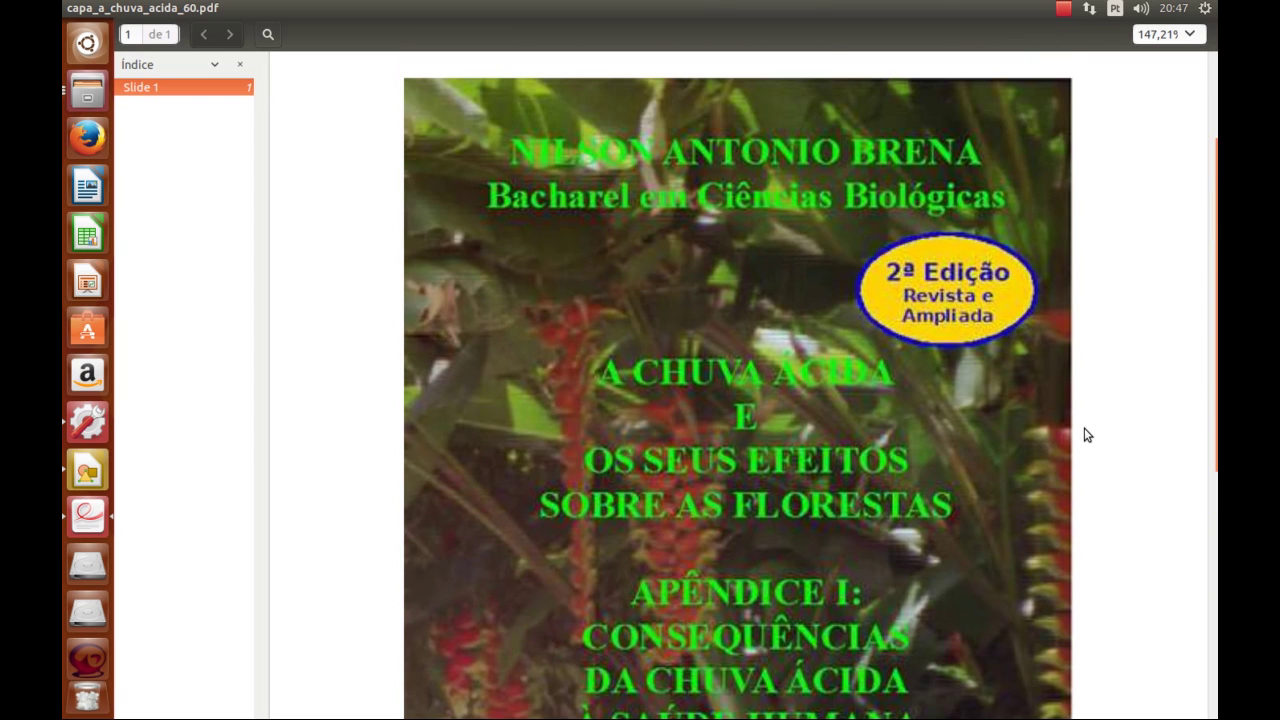
{"action": "scroll", "coordinate": [1087, 434], "scroll_direction": "up", "scroll_amount": 6}
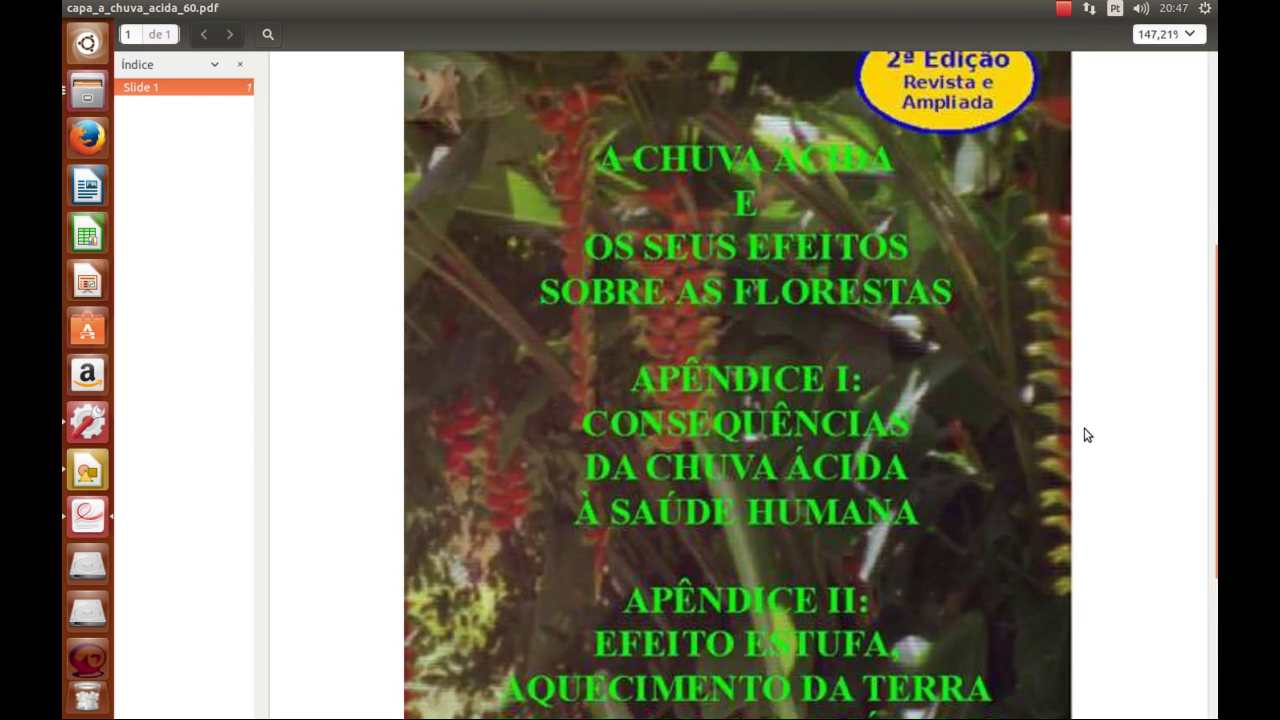
{"action": "scroll", "coordinate": [1087, 434], "scroll_direction": "down", "scroll_amount": 2}
{"action": "scroll", "coordinate": [1087, 434], "scroll_direction": "down", "scroll_amount": 4}
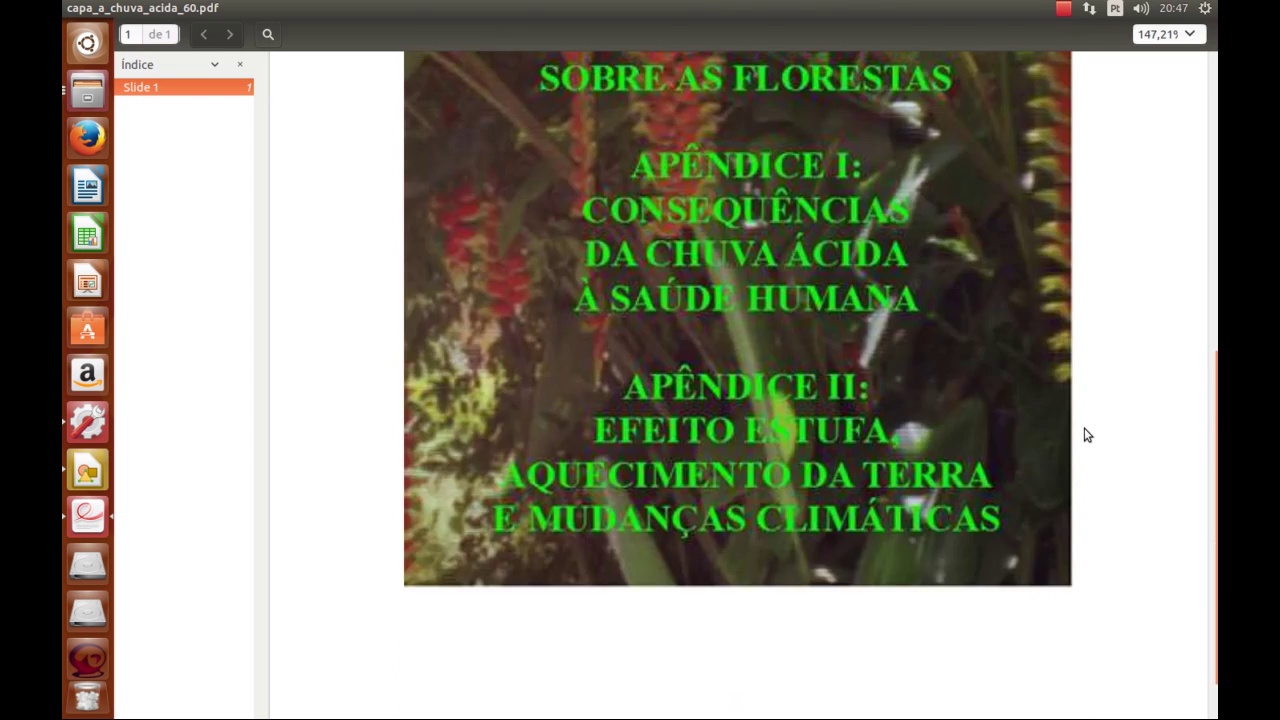
{"action": "scroll", "coordinate": [1087, 434], "scroll_direction": "up", "scroll_amount": 8}
{"action": "scroll", "coordinate": [1087, 434], "scroll_direction": "down", "scroll_amount": 1}
{"action": "scroll", "coordinate": [1087, 434], "scroll_direction": "down", "scroll_amount": 4}
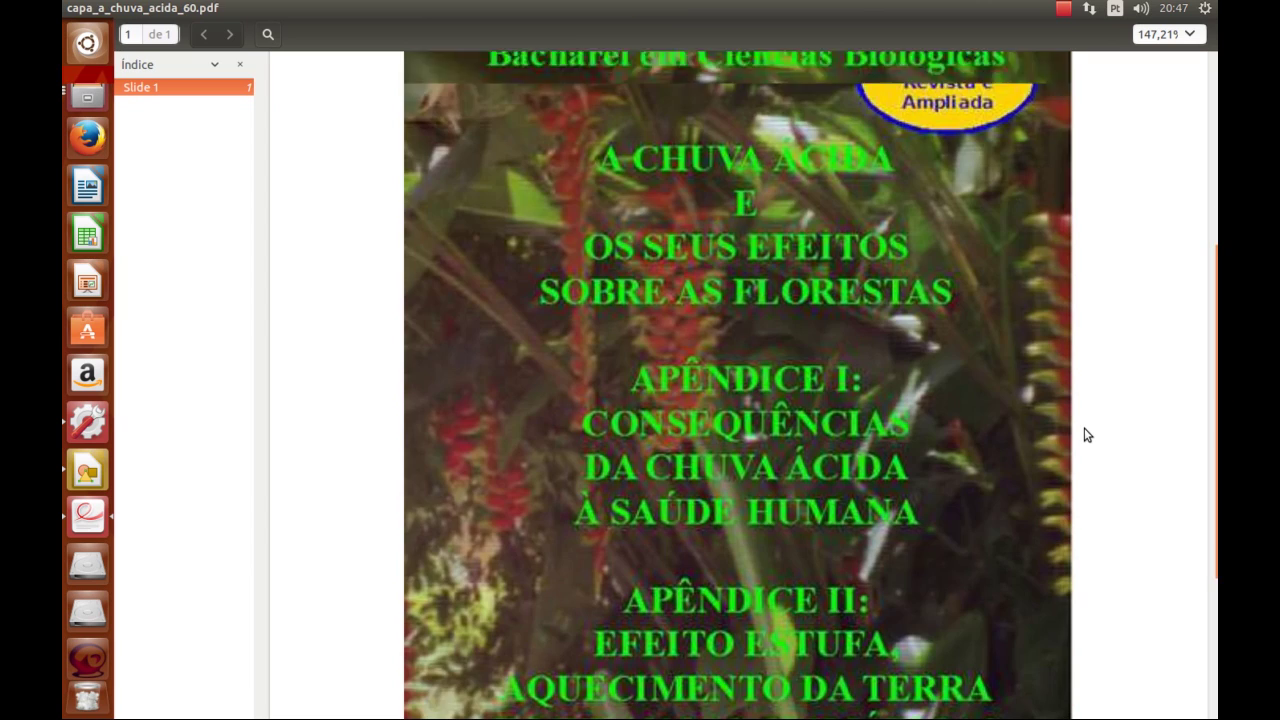
{"action": "scroll", "coordinate": [1087, 434], "scroll_direction": "down", "scroll_amount": 4}
{"action": "scroll", "coordinate": [1087, 434], "scroll_direction": "up", "scroll_amount": 10}
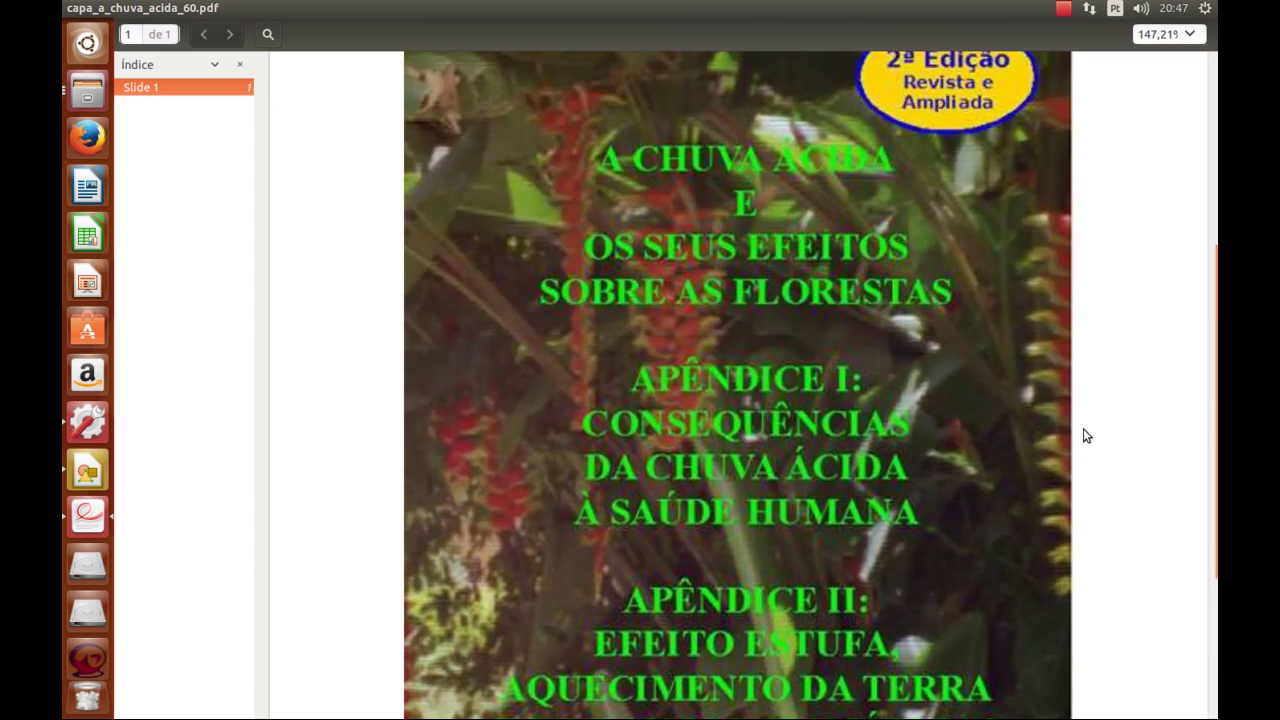
{"action": "scroll", "coordinate": [1087, 435], "scroll_direction": "down", "scroll_amount": 9}
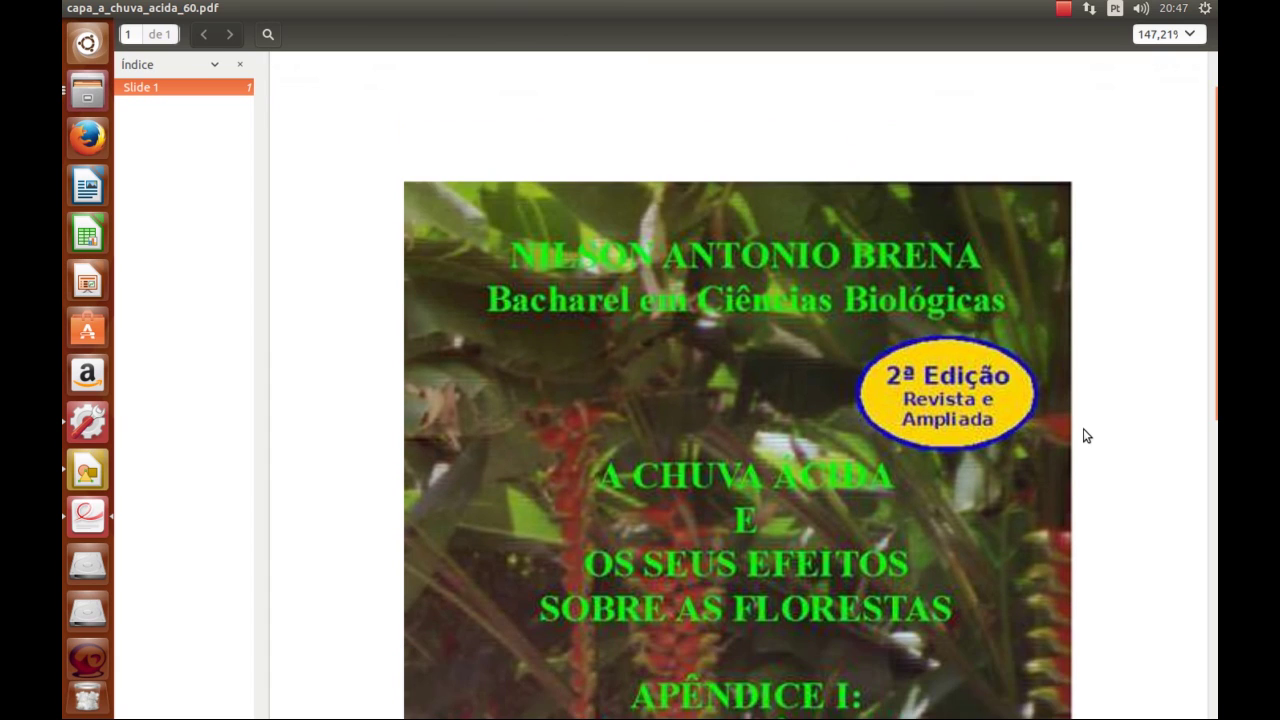
{"action": "scroll", "coordinate": [1087, 436], "scroll_direction": "up", "scroll_amount": 3}
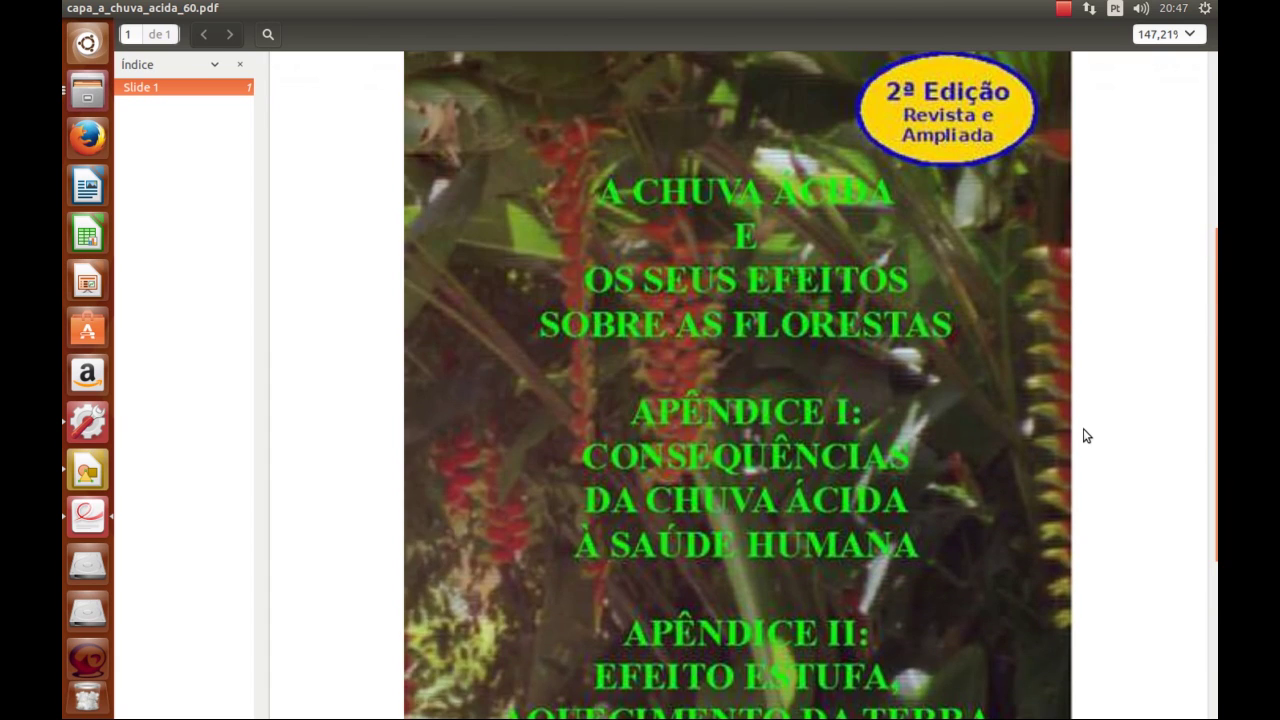
{"action": "scroll", "coordinate": [1087, 436], "scroll_direction": "up", "scroll_amount": 5}
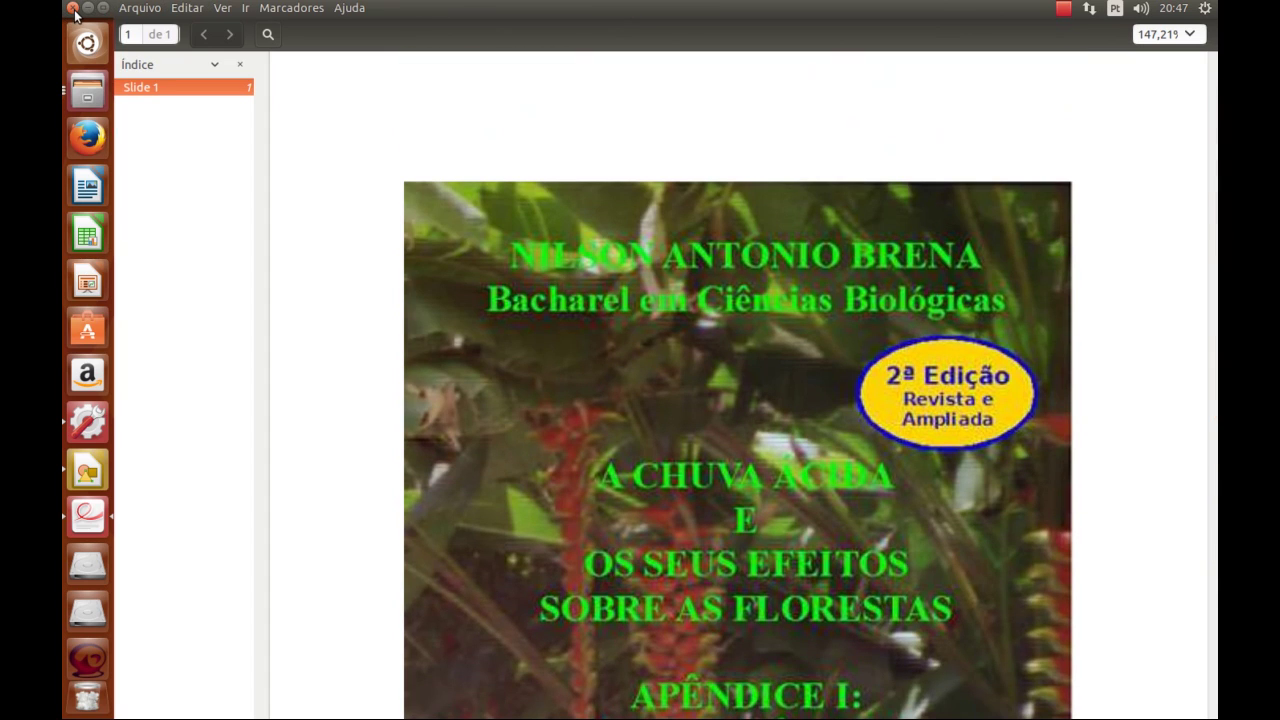
Close the PDF viewer and the properties windows of both files, and deselect the PDF on the desktop
{"action": "left_click", "coordinate": [73, 9]}
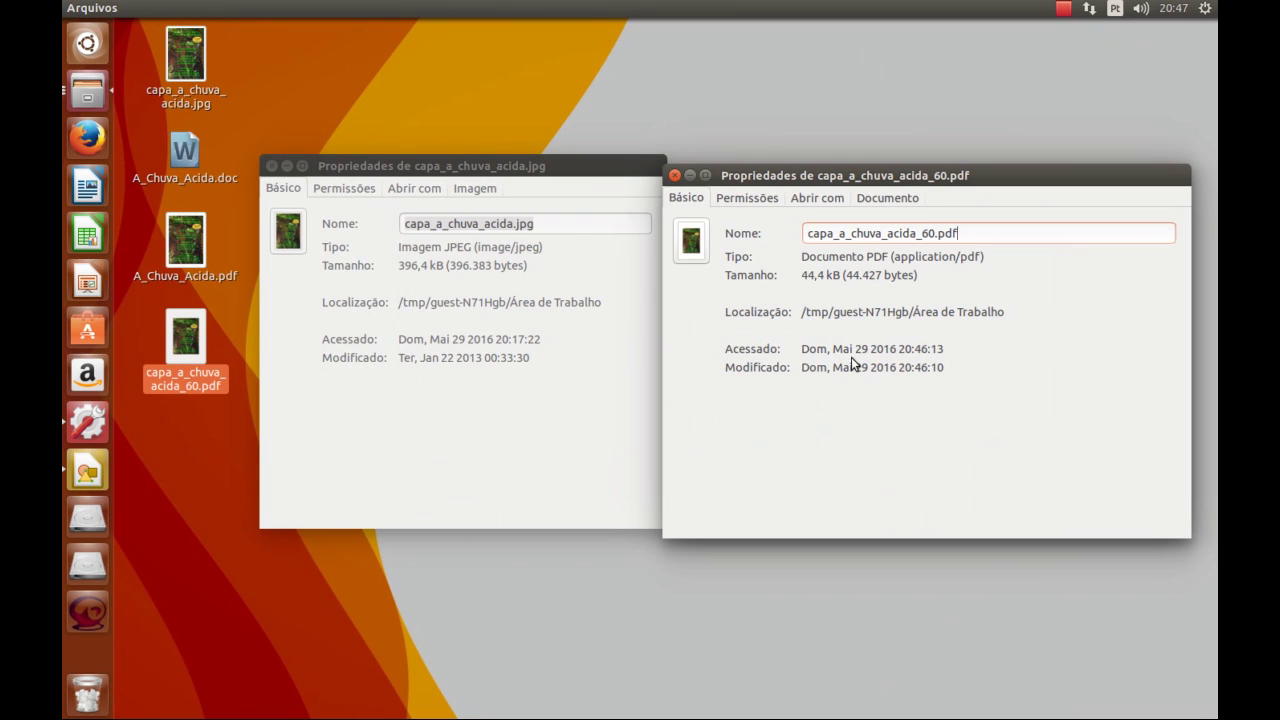
{"action": "left_click", "coordinate": [674, 176]}
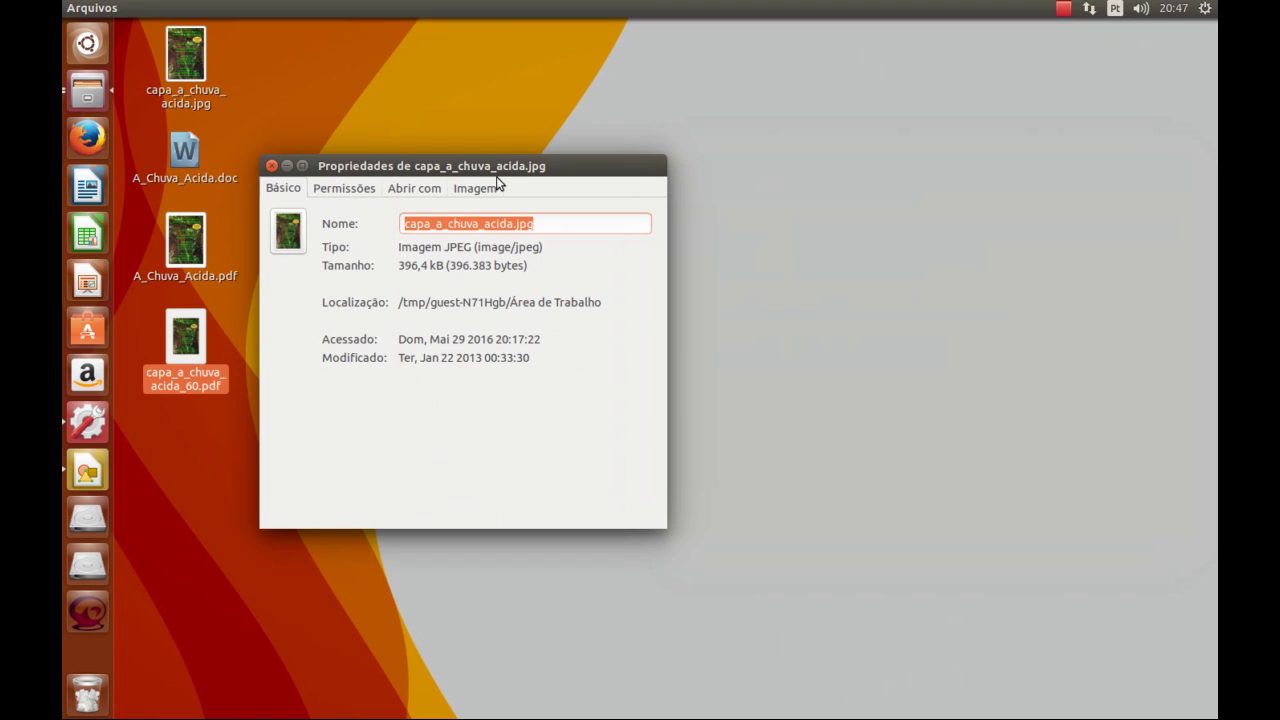
{"action": "left_click", "coordinate": [270, 167]}
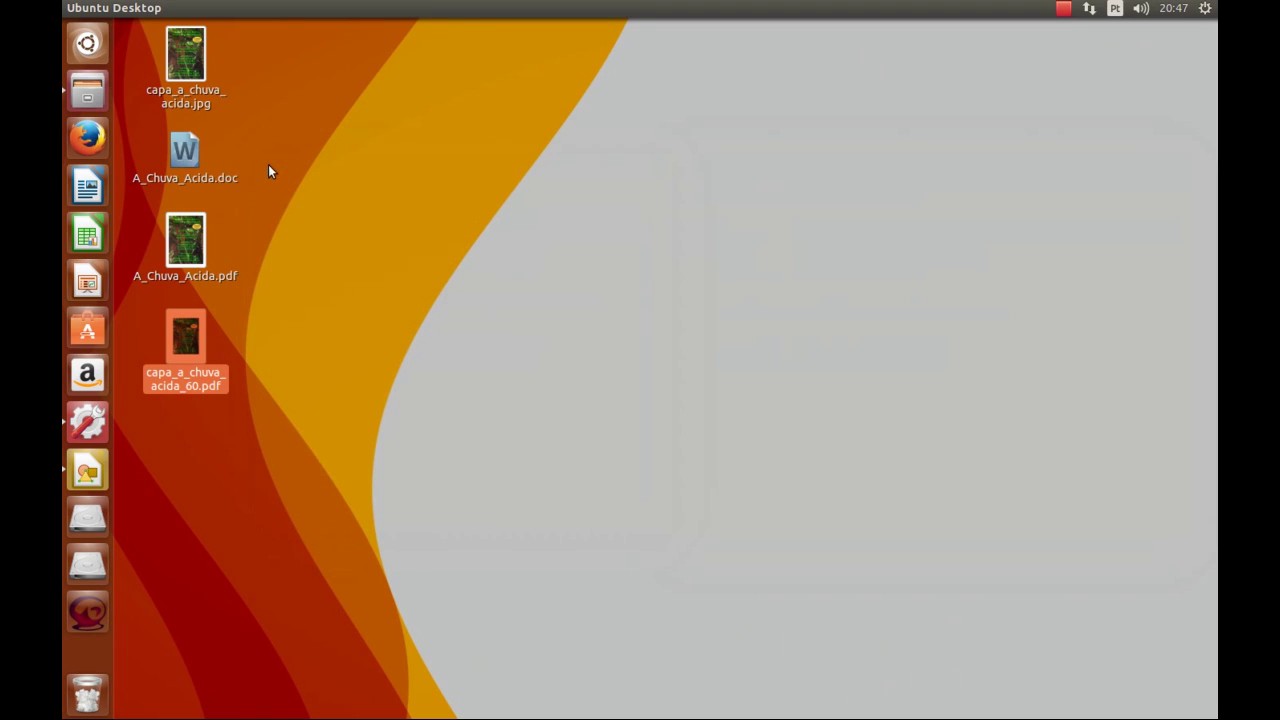
{"action": "left_click", "coordinate": [377, 300]}
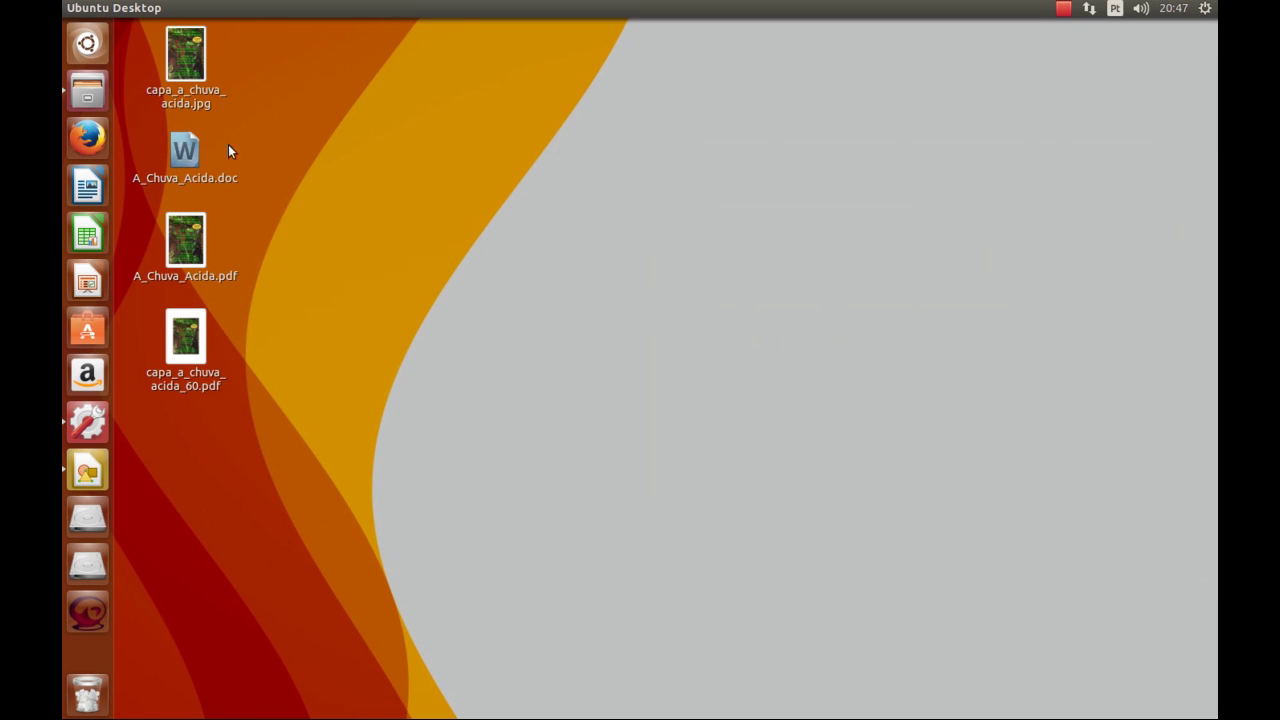
Close the drawing window and open A_Chuva_Acida.doc from the desktop in LibreOffice Writer
{"action": "left_click", "coordinate": [180, 158]}
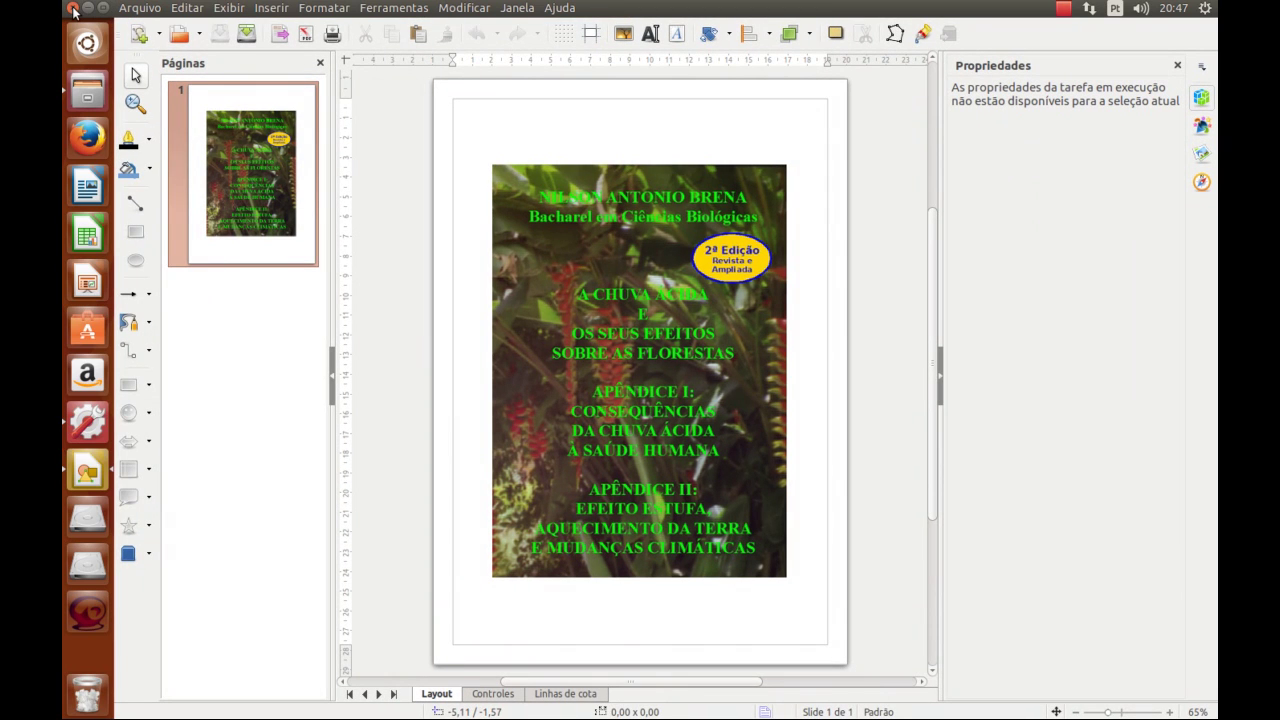
{"action": "left_click", "coordinate": [73, 10]}
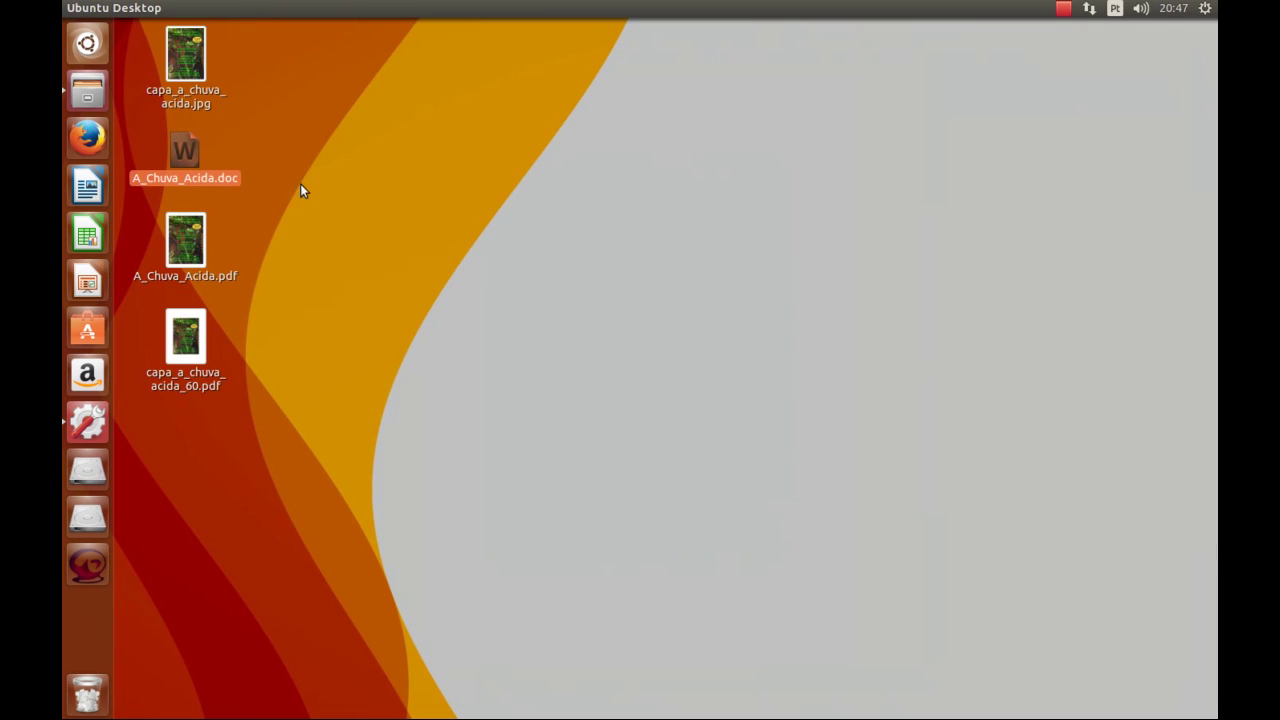
{"action": "right_click", "coordinate": [192, 168]}
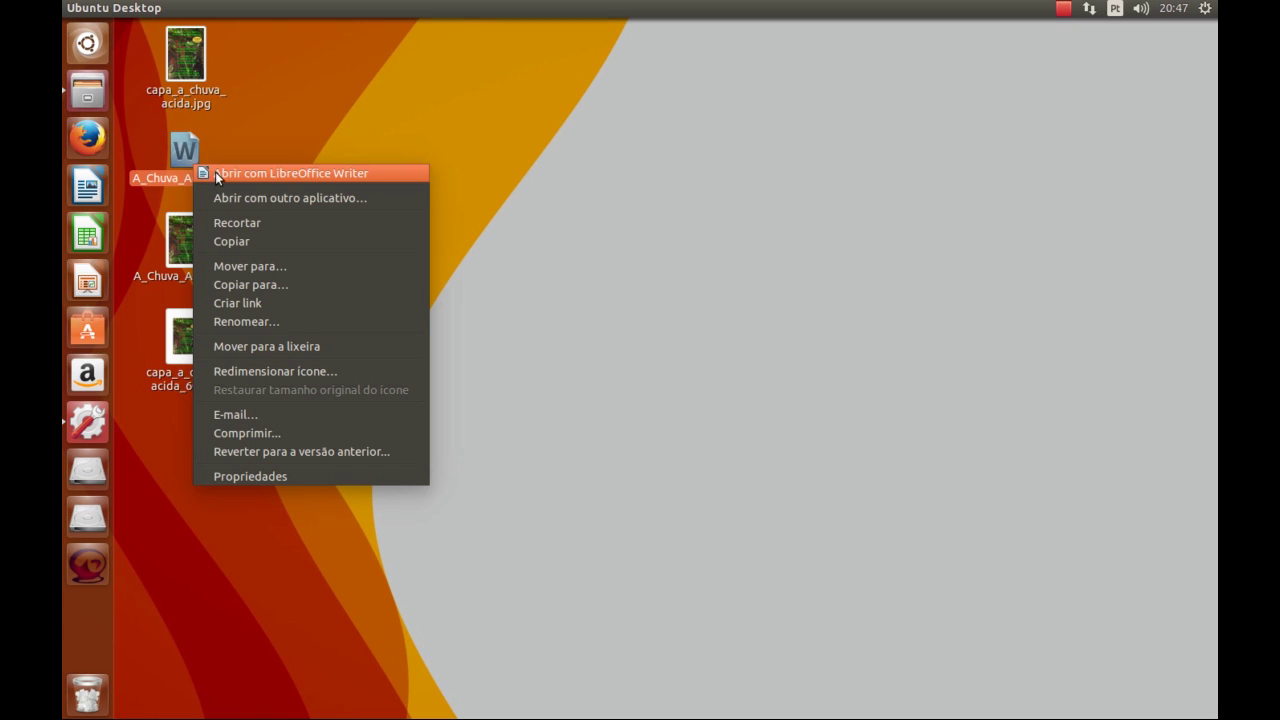
{"action": "left_click", "coordinate": [195, 147]}
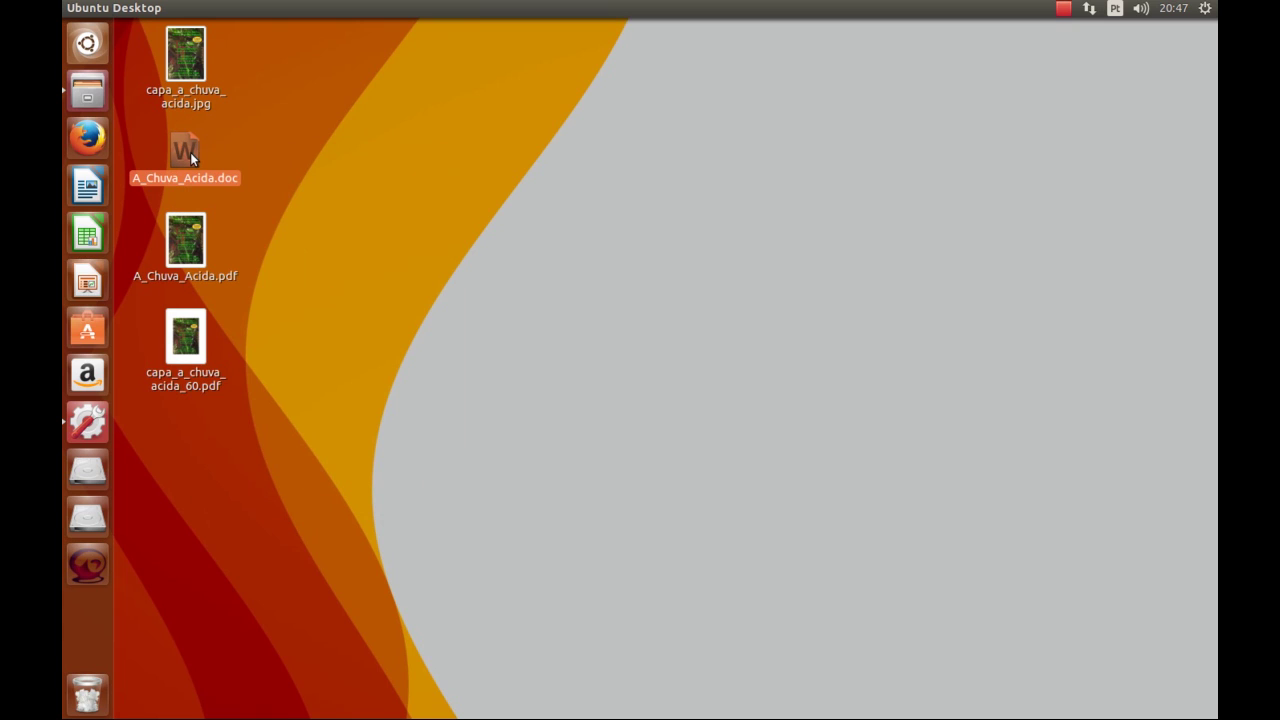
{"action": "right_click", "coordinate": [190, 152]}
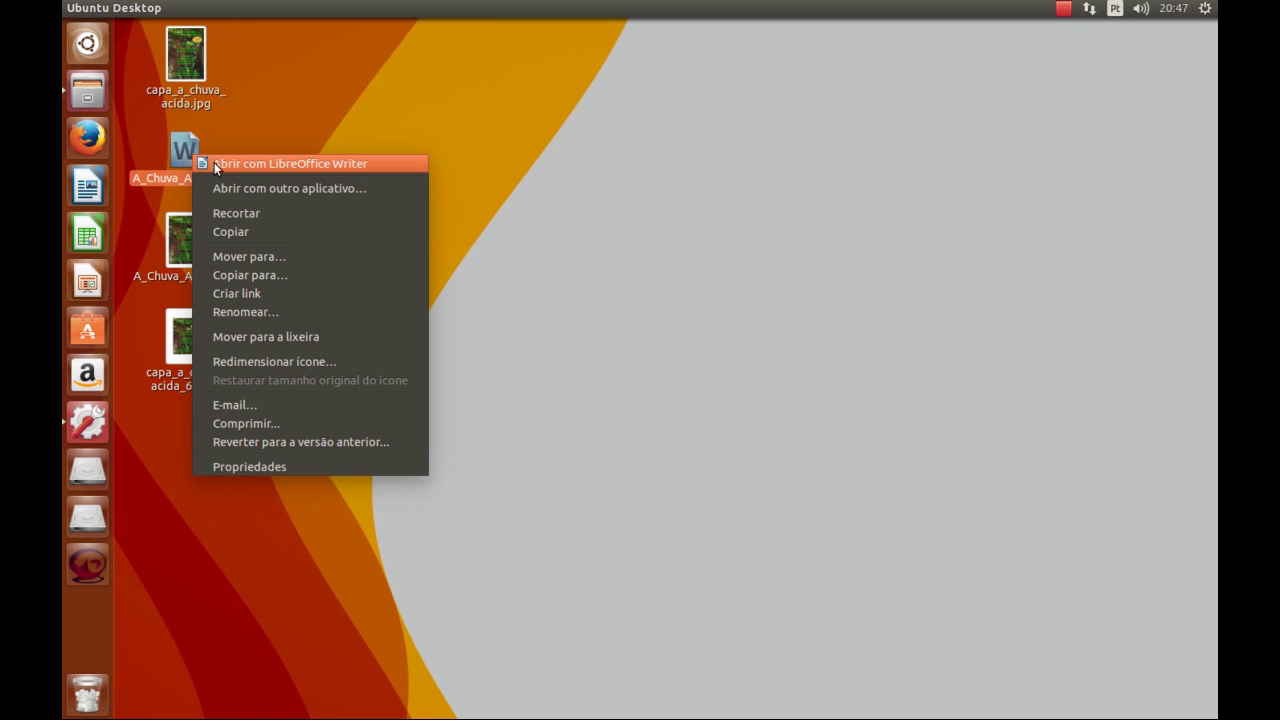
{"action": "left_click", "coordinate": [214, 163]}
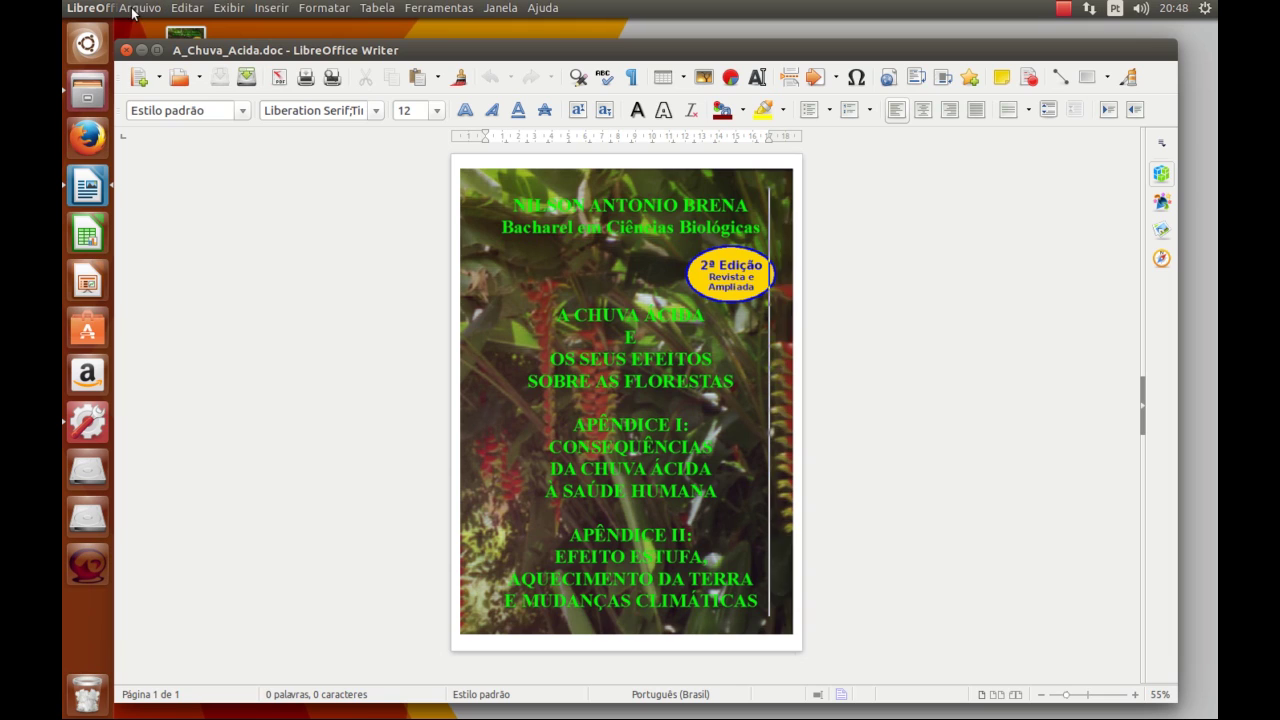
Open the PDF export options for the document and set the JPEG compression quality to 40%
{"action": "left_click", "coordinate": [137, 8]}
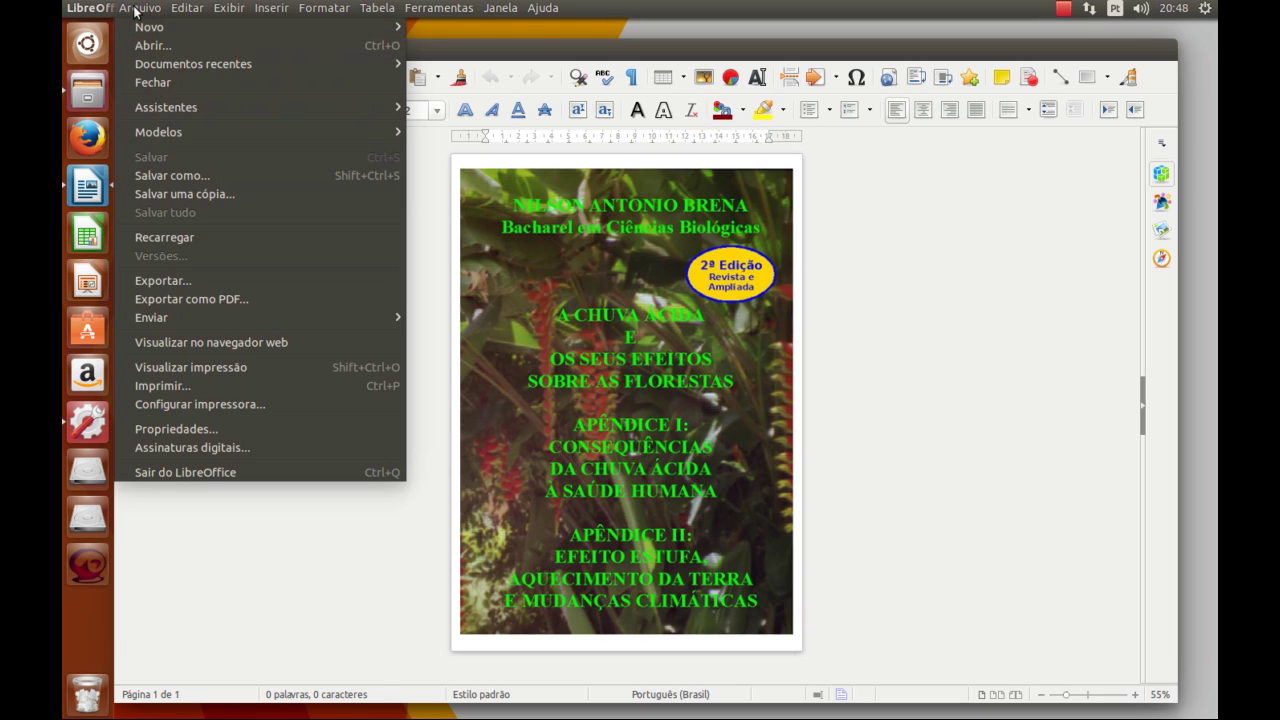
{"action": "left_click", "coordinate": [158, 300]}
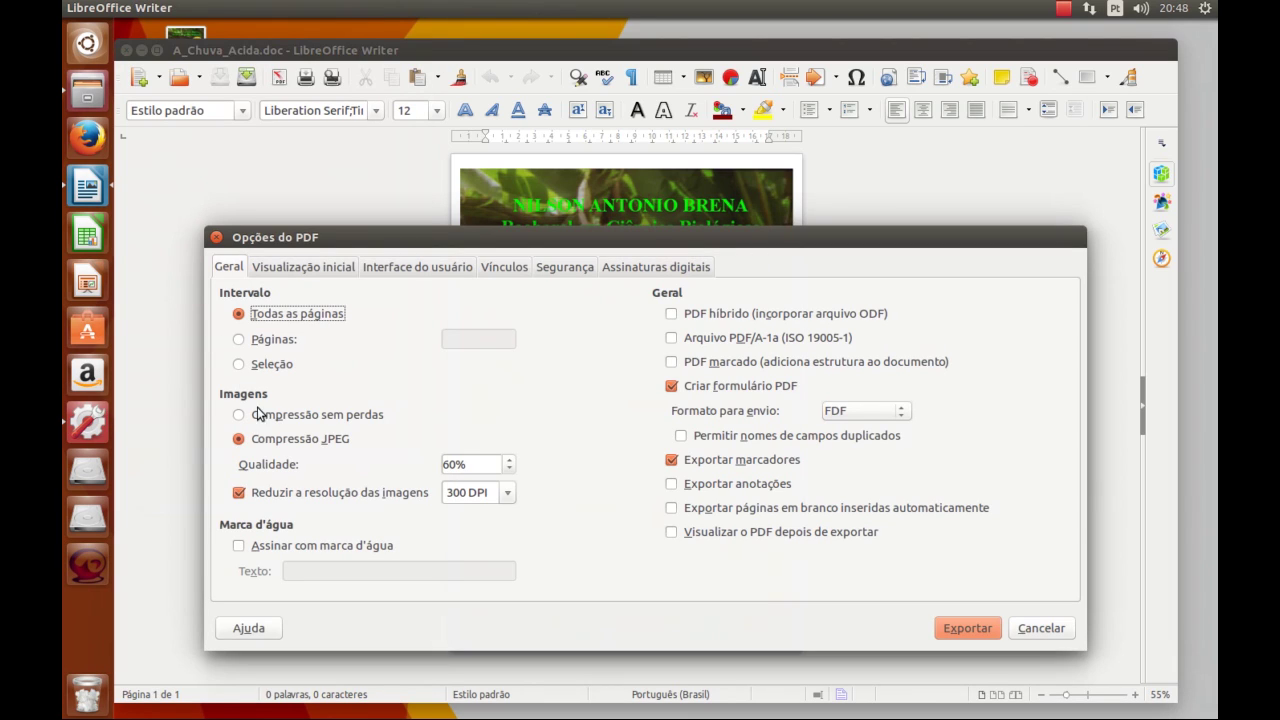
{"action": "left_click", "coordinate": [472, 464]}
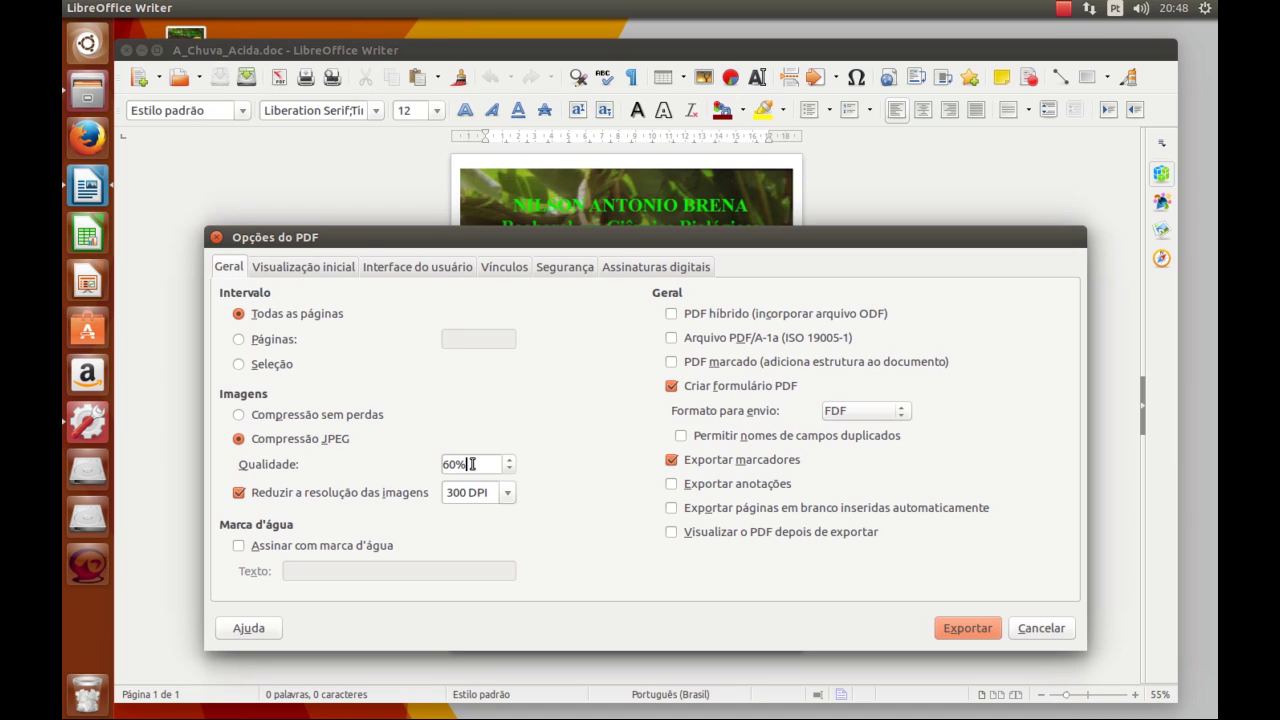
{"action": "left_click_drag", "start_coordinate": [472, 464], "coordinate": [324, 462]}
{"action": "type", "text": "40"}
{"action": "key", "text": "Tab"}
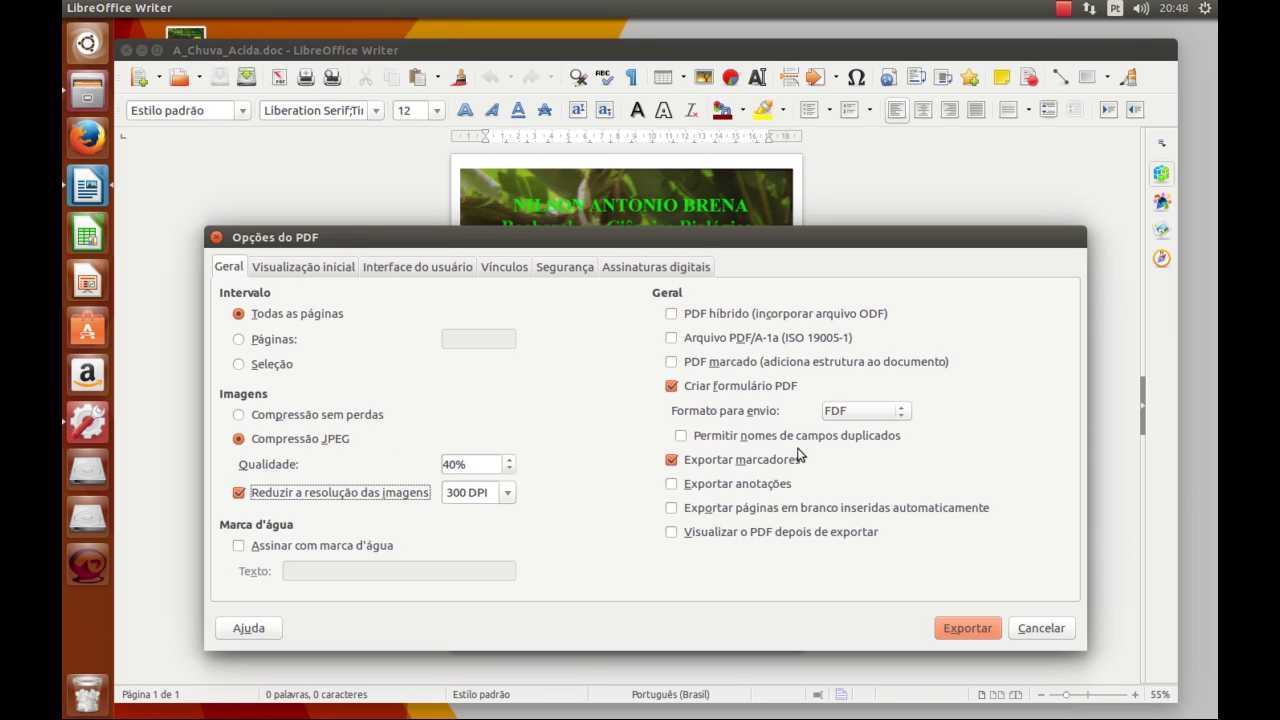
Export the document to the desktop as a PDF named A_Chuva_Acida_40
{"action": "left_click", "coordinate": [961, 628]}
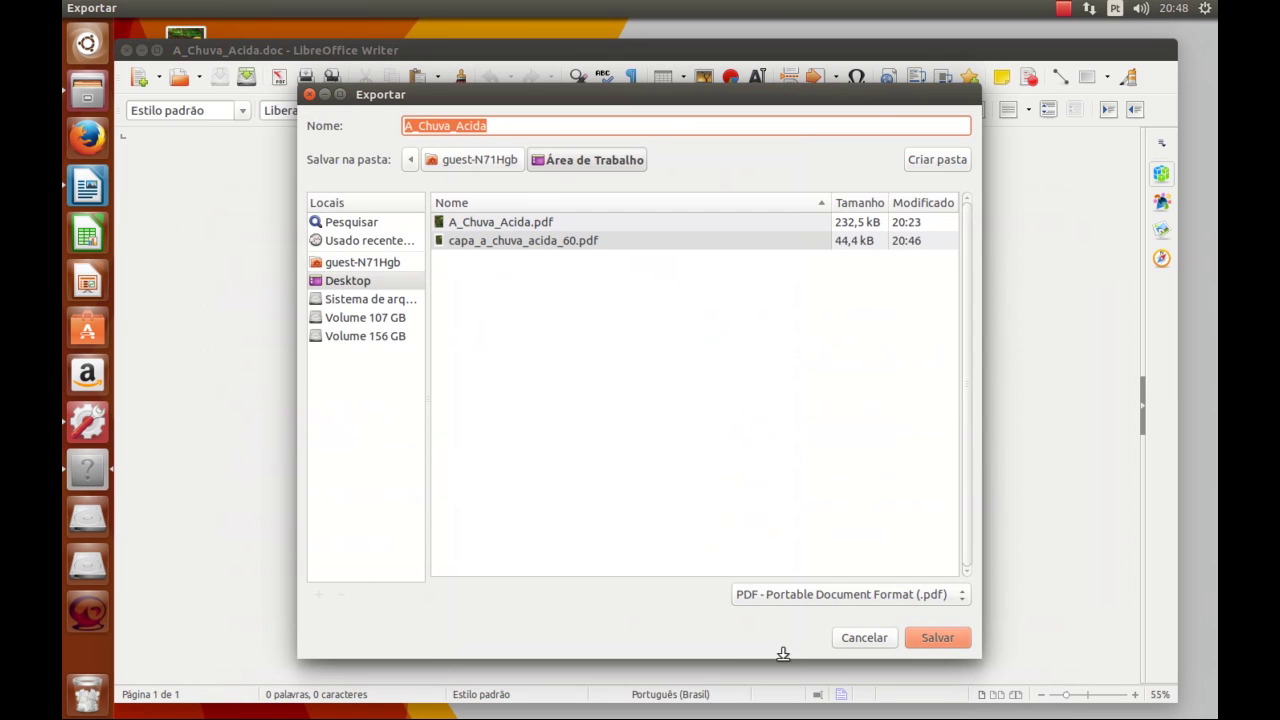
{"action": "left_click", "coordinate": [505, 126]}
{"action": "type", "text": "_"}
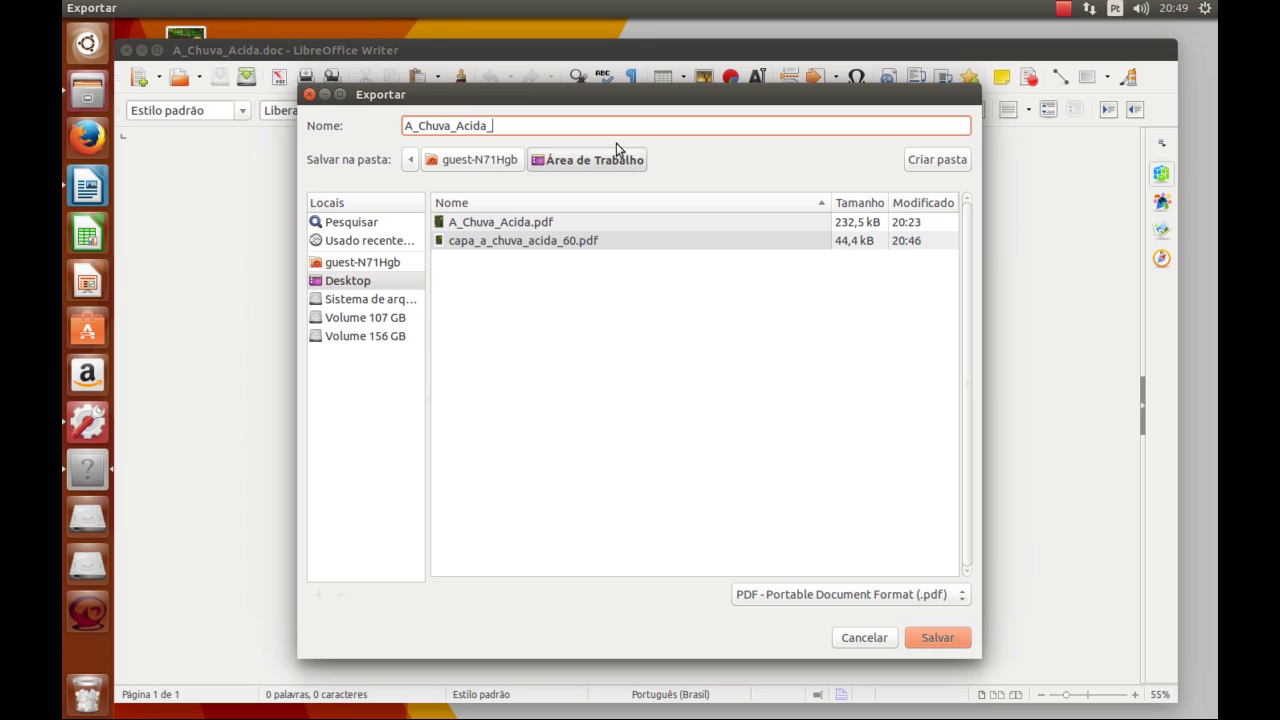
{"action": "type", "text": "60"}
{"action": "key", "text": "BackSpace"}
{"action": "key", "text": "BackSpace"}
{"action": "type", "text": "40"}
{"action": "left_click", "coordinate": [935, 641]}
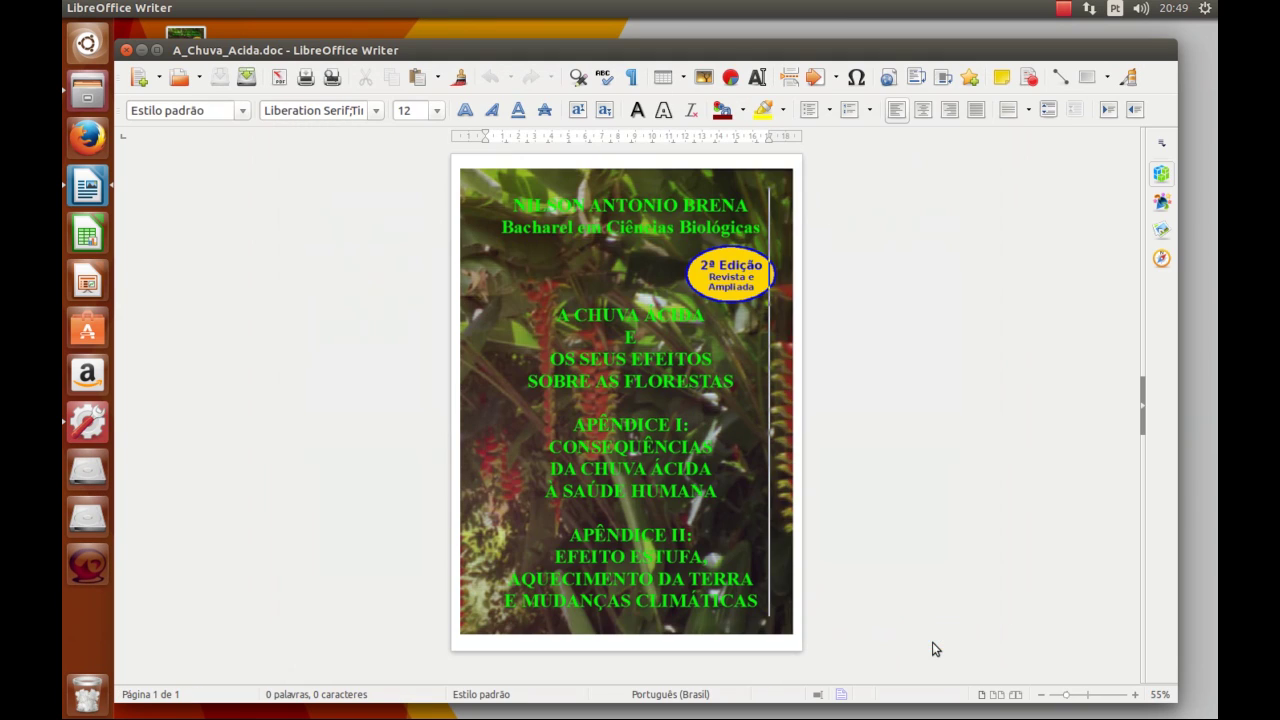
Minimize the Writer window and show the properties of A_Chuva_Acida.doc on the desktop
{"action": "left_click", "coordinate": [141, 49]}
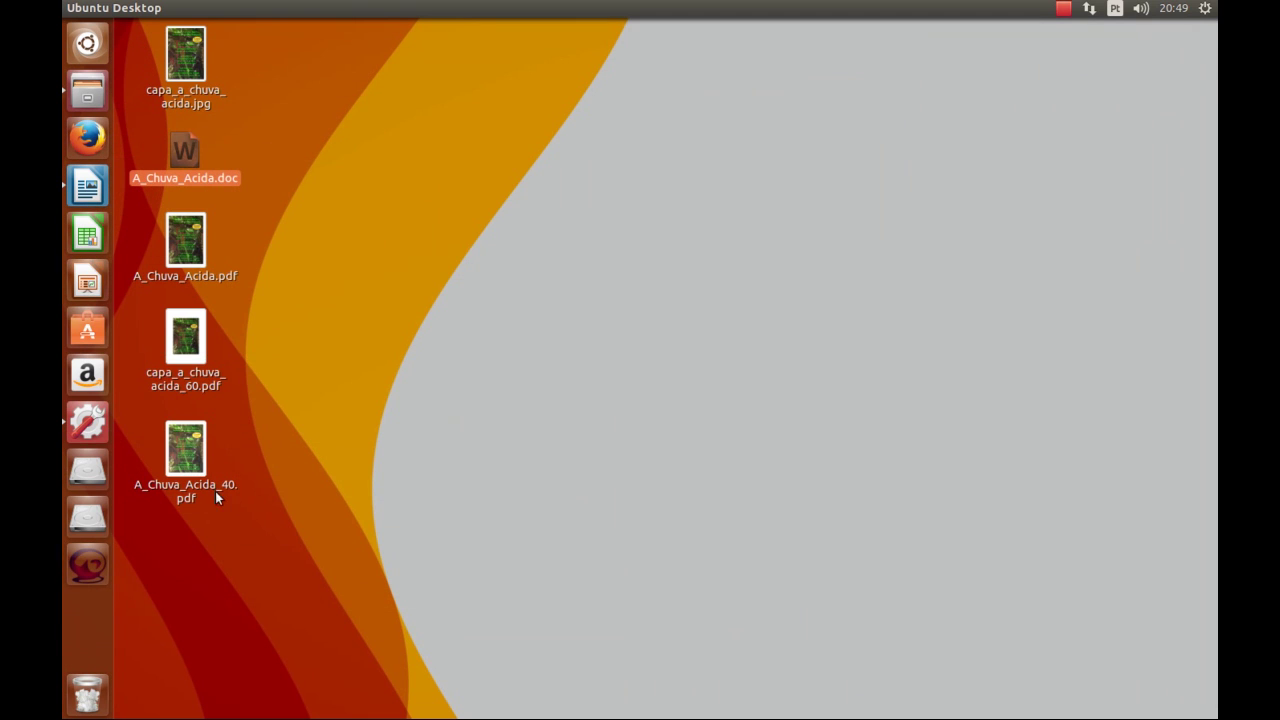
{"action": "left_click", "coordinate": [190, 474]}
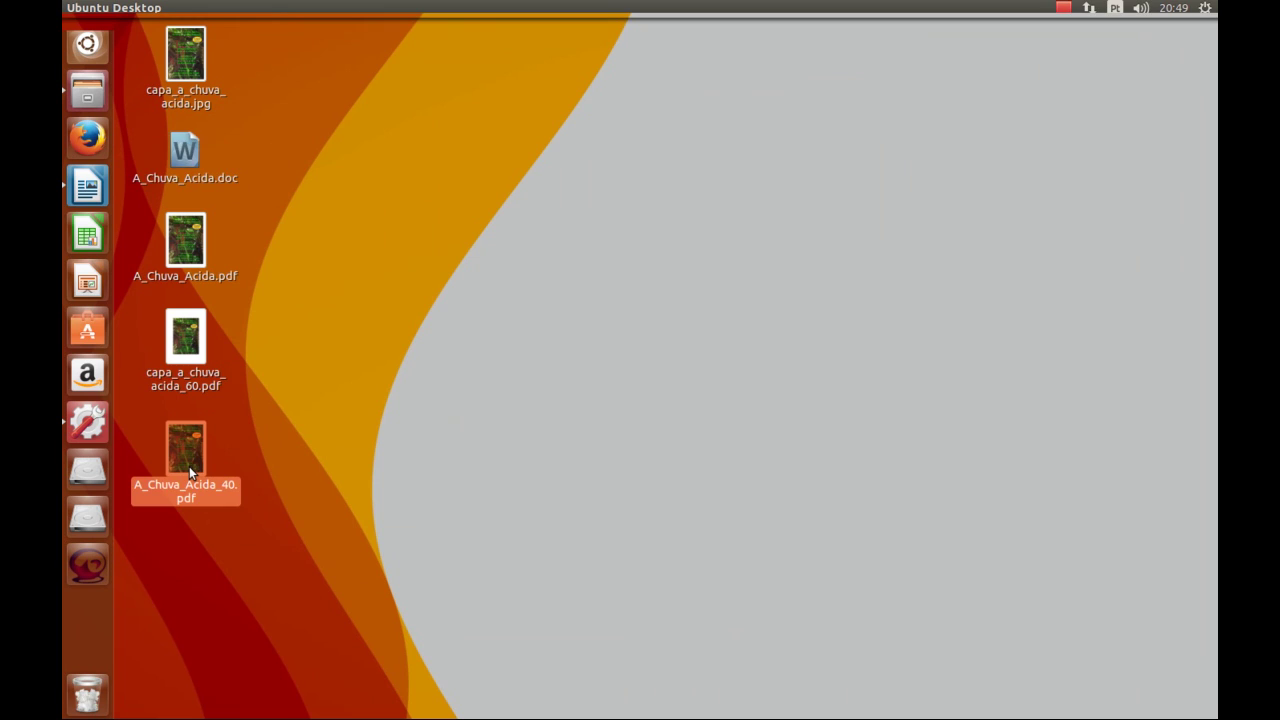
{"action": "double_click", "coordinate": [190, 474]}
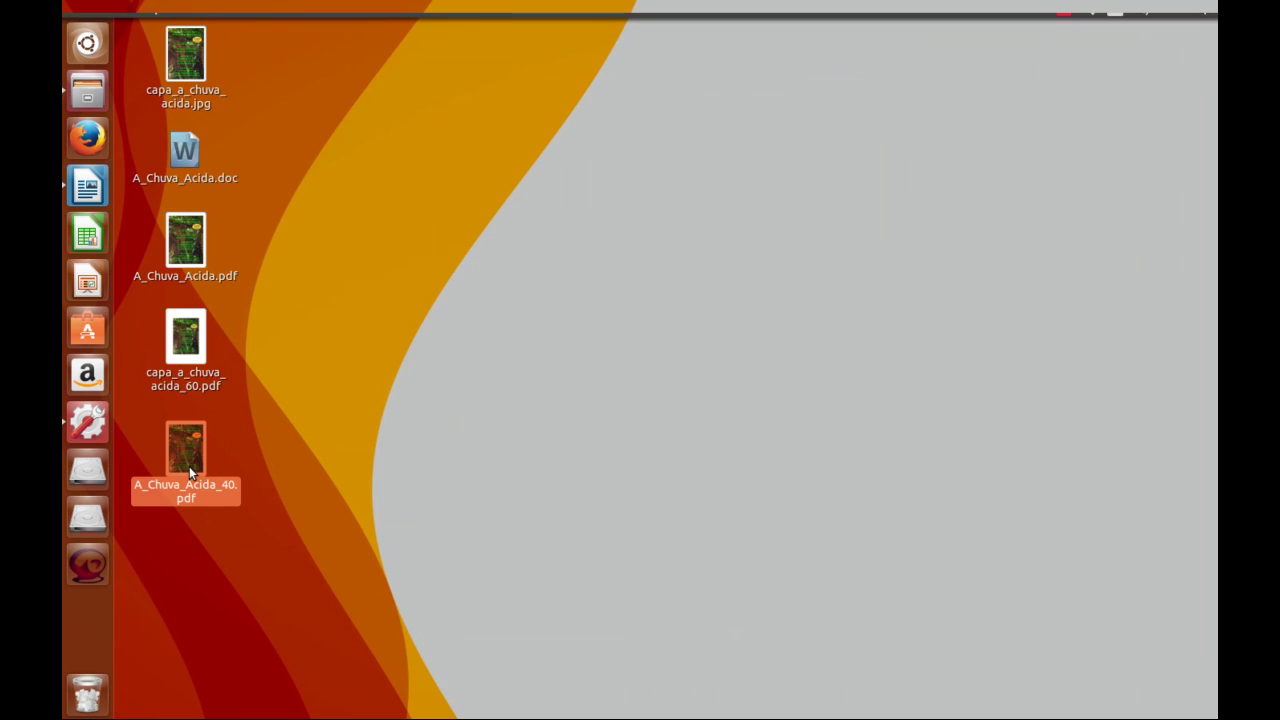
{"action": "right_click", "coordinate": [183, 172]}
{"action": "left_click", "coordinate": [300, 475]}
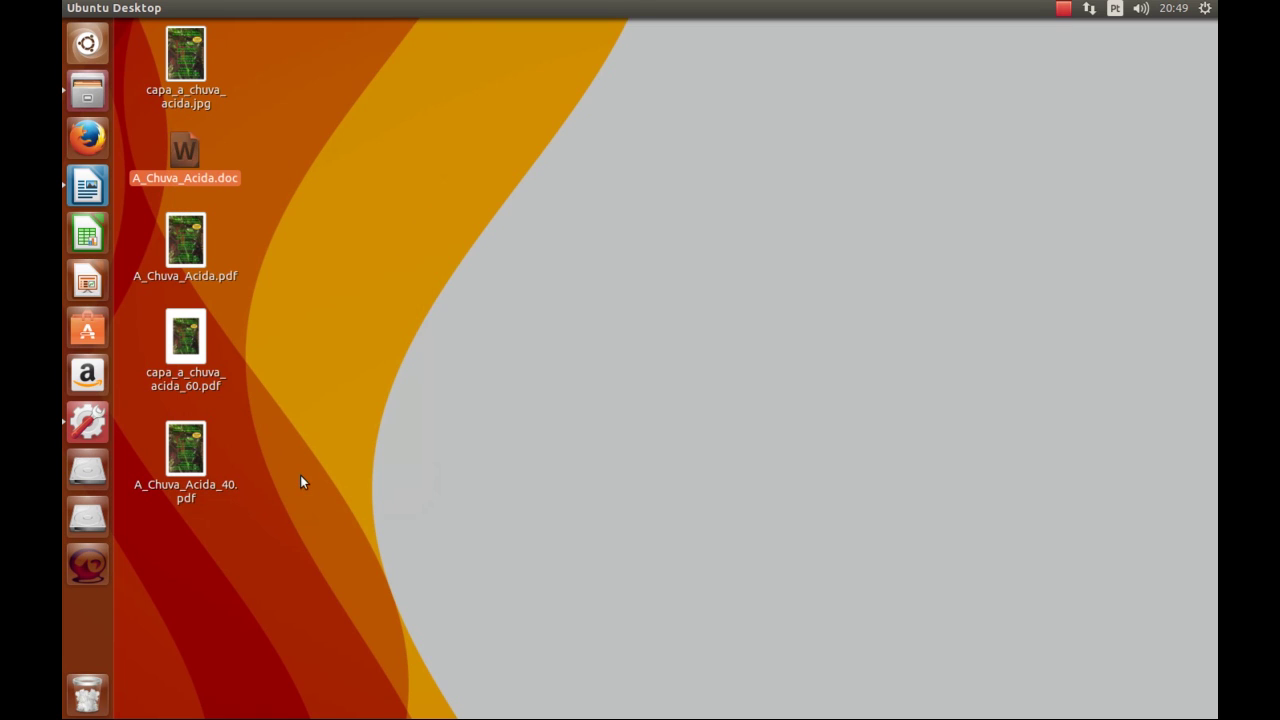
{"action": "left_click_drag", "start_coordinate": [610, 192], "coordinate": [538, 160]}
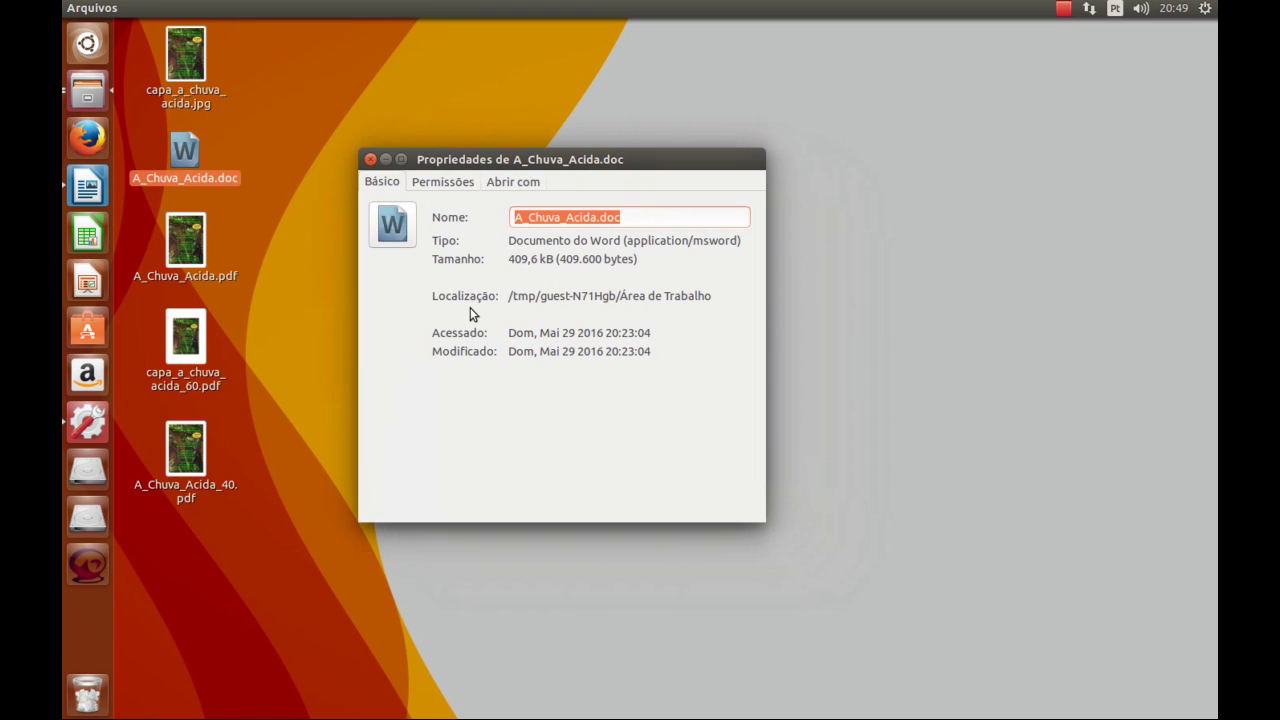
Show the properties of A_Chuva_Acida_40.pdf beside those of A_Chuva_Acida.doc to compare file sizes, and close both properties windows
{"action": "right_click", "coordinate": [189, 477]}
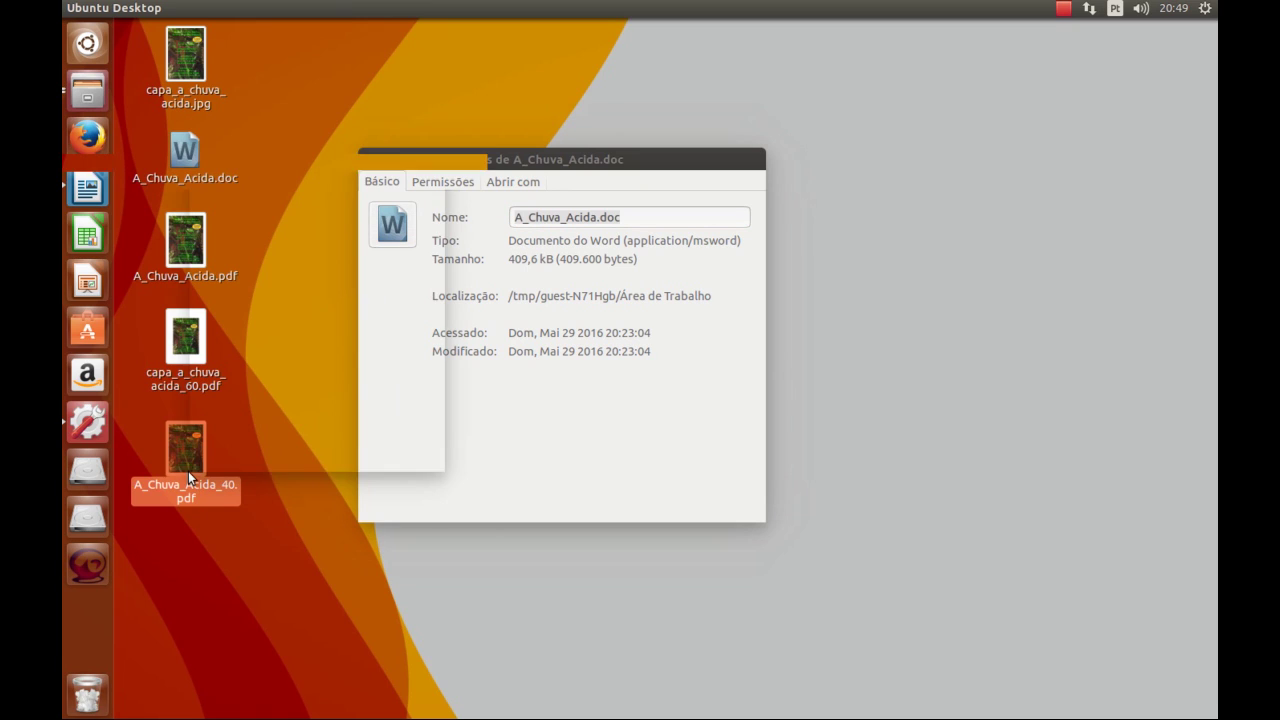
{"action": "left_click", "coordinate": [291, 462]}
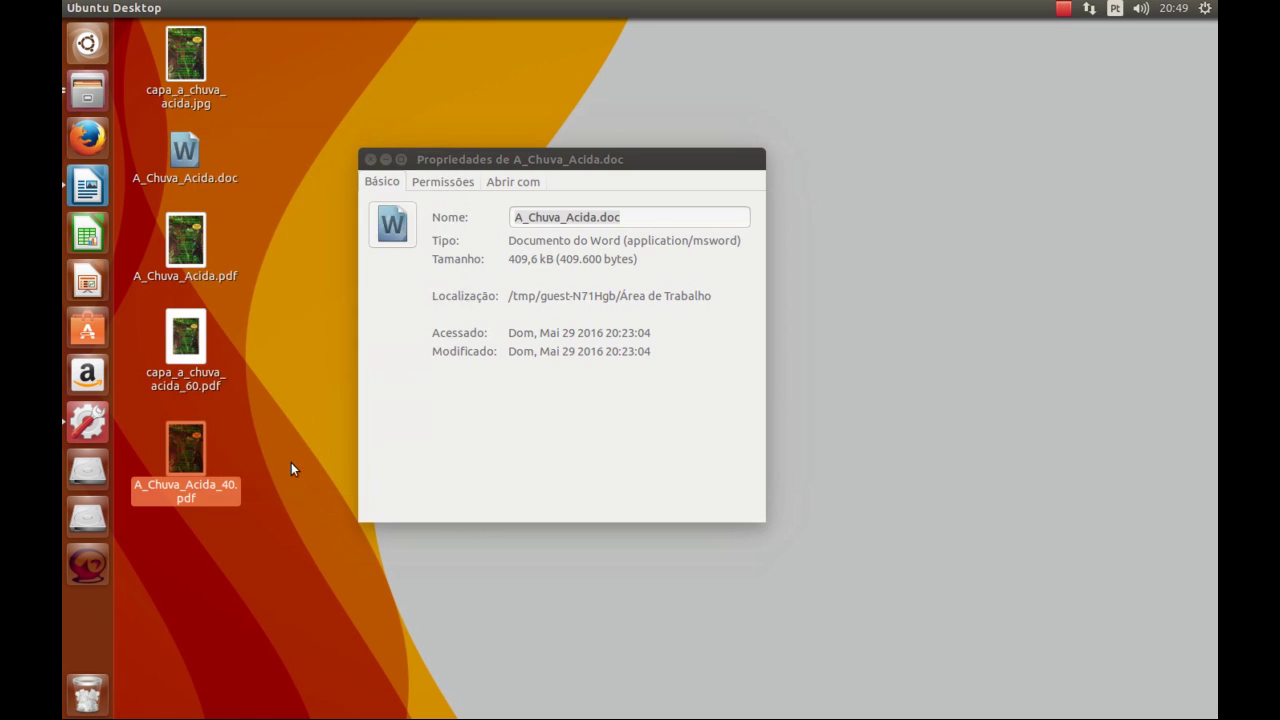
{"action": "left_click_drag", "start_coordinate": [637, 196], "coordinate": [964, 166]}
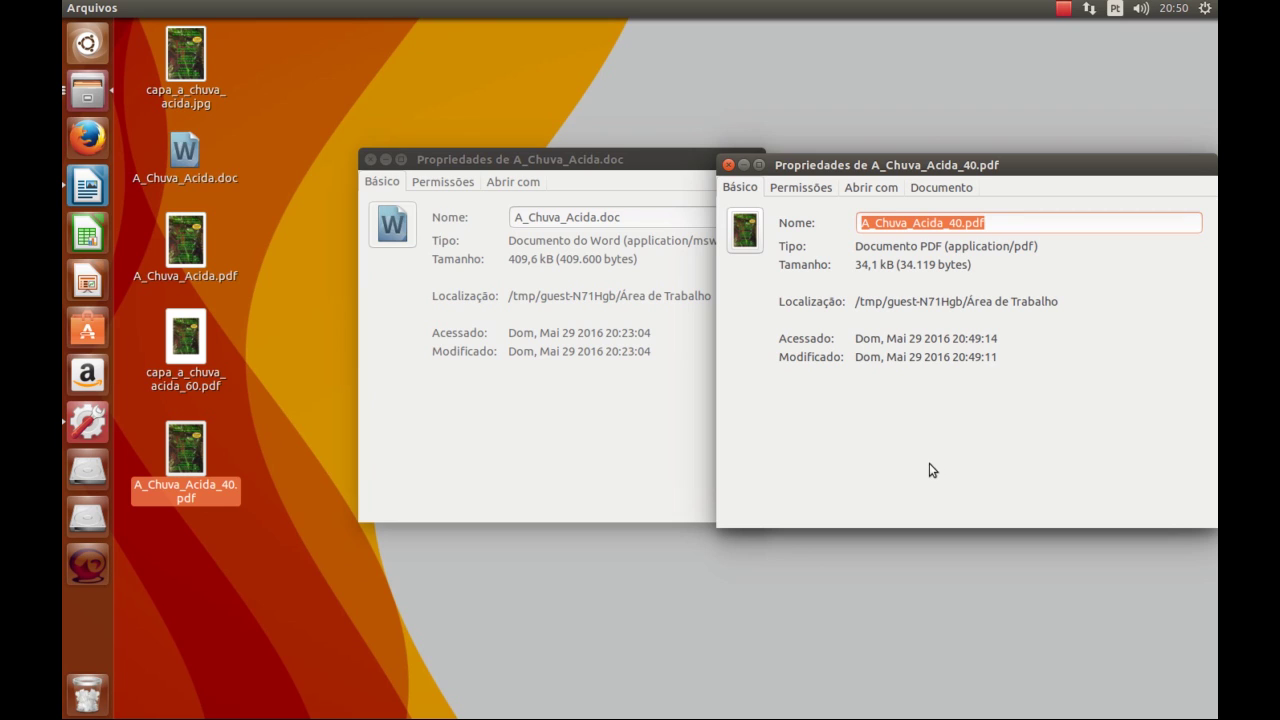
{"action": "left_click", "coordinate": [728, 165]}
{"action": "left_click", "coordinate": [371, 160]}
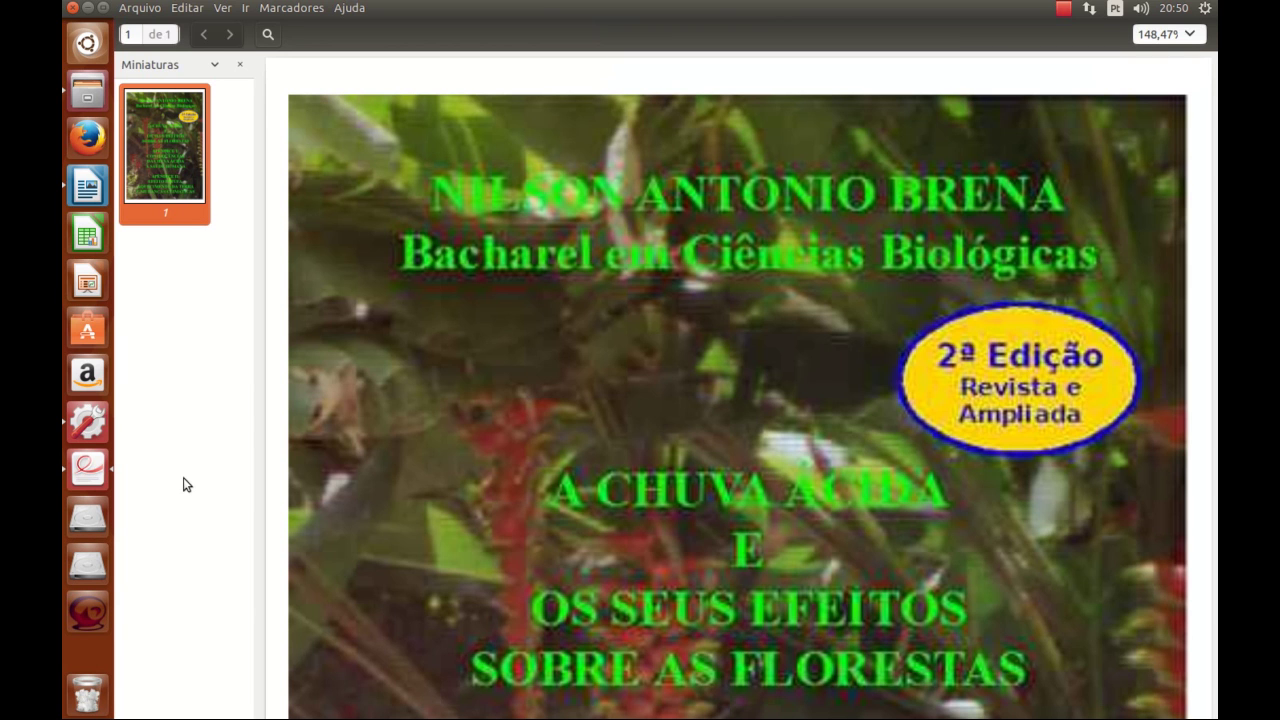
Examine the image and text quality over the whole page of A_Chuva_Acida_40.pdf in the document viewer, and close the viewer
{"action": "scroll", "coordinate": [951, 461], "scroll_direction": "down", "scroll_amount": 8}
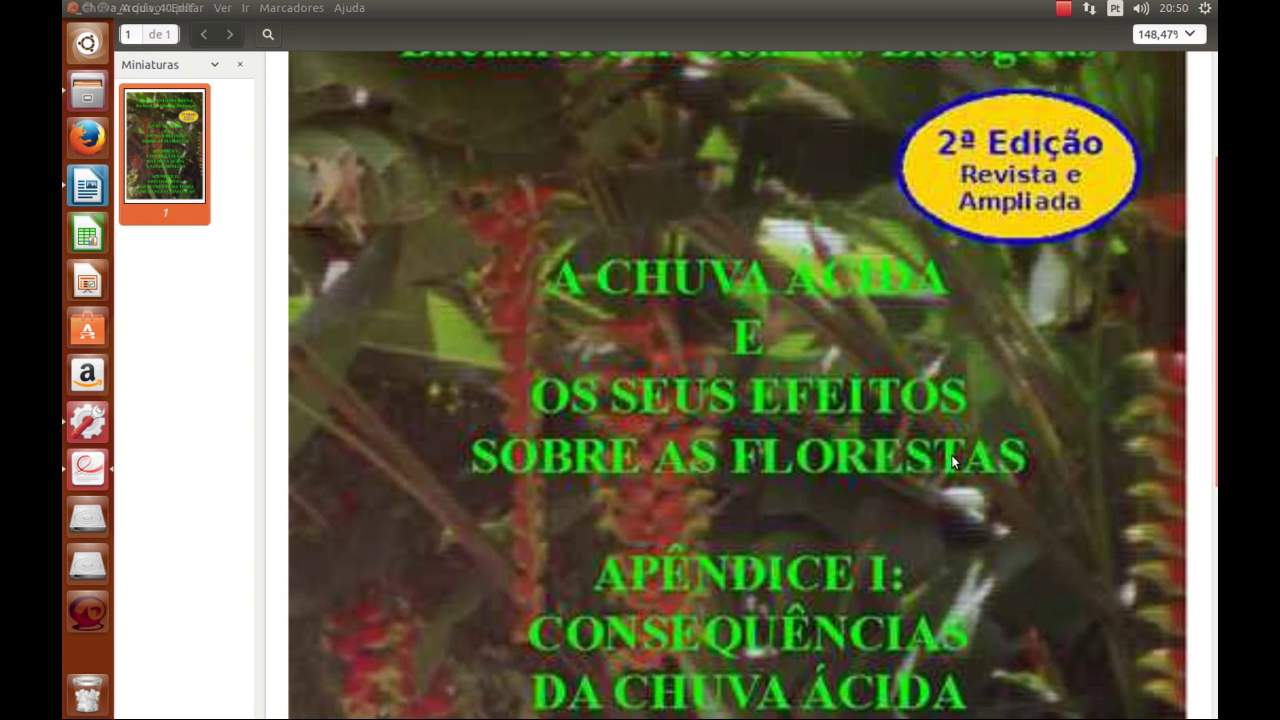
{"action": "scroll", "coordinate": [951, 461], "scroll_direction": "down", "scroll_amount": 2}
{"action": "scroll", "coordinate": [951, 461], "scroll_direction": "up", "scroll_amount": 10}
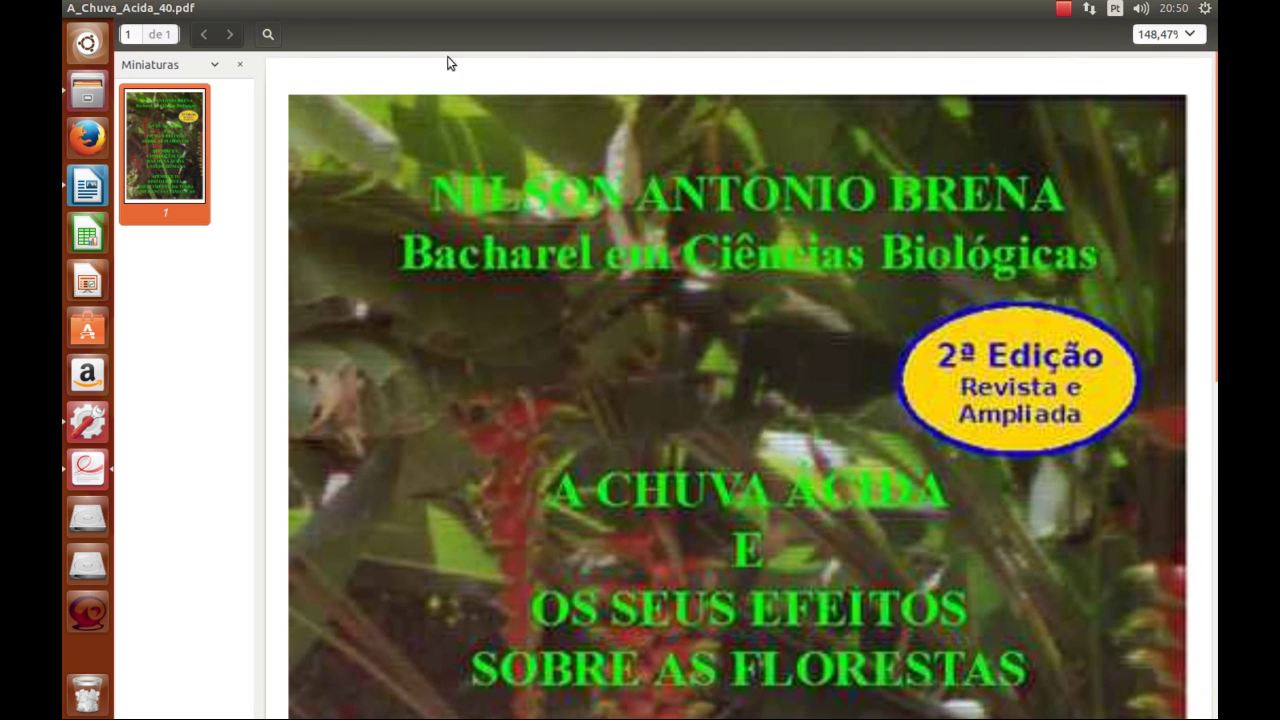
{"action": "scroll", "coordinate": [695, 321], "scroll_direction": "down", "scroll_amount": 4}
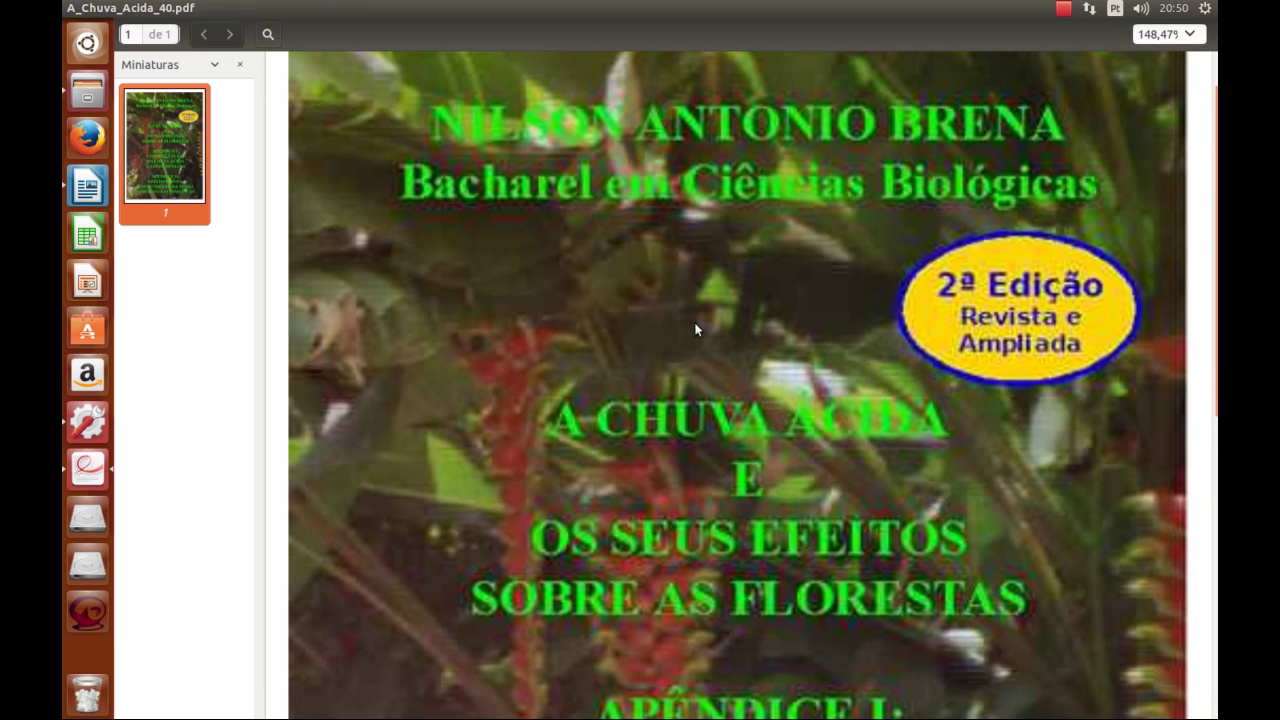
{"action": "scroll", "coordinate": [695, 326], "scroll_direction": "down", "scroll_amount": 3}
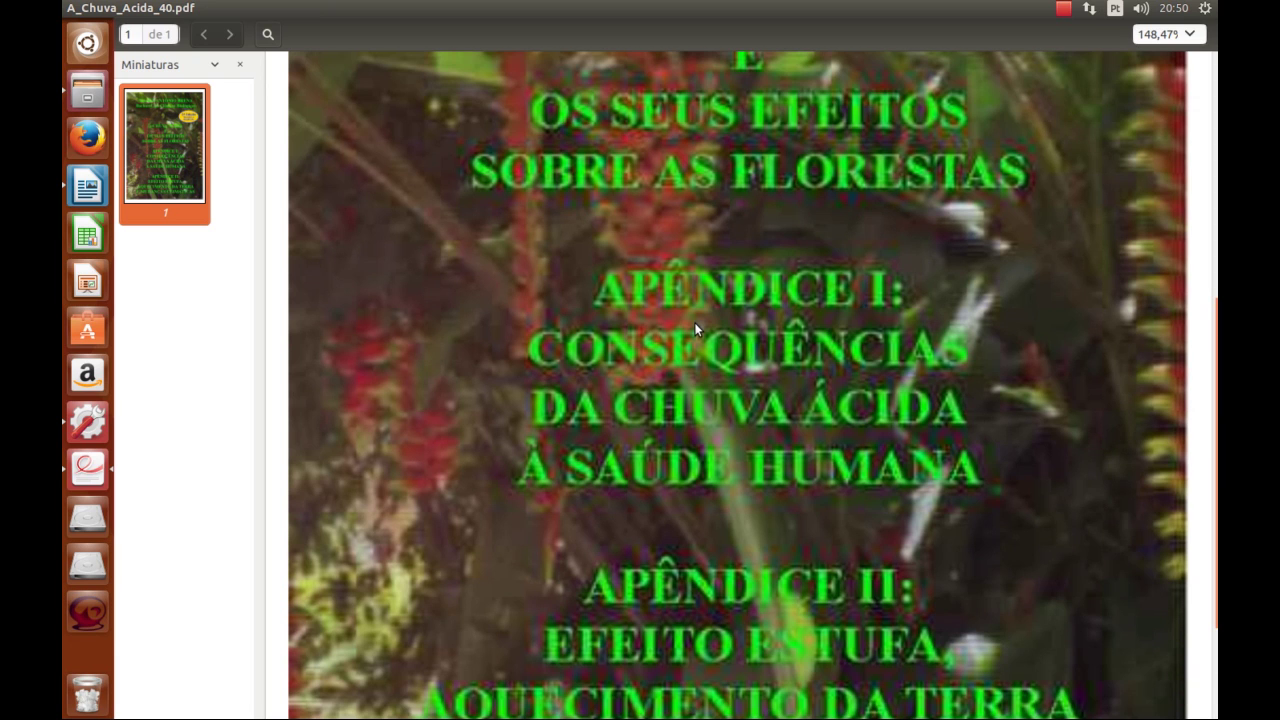
{"action": "scroll", "coordinate": [695, 326], "scroll_direction": "down", "scroll_amount": 3}
{"action": "scroll", "coordinate": [897, 492], "scroll_direction": "up", "scroll_amount": 10}
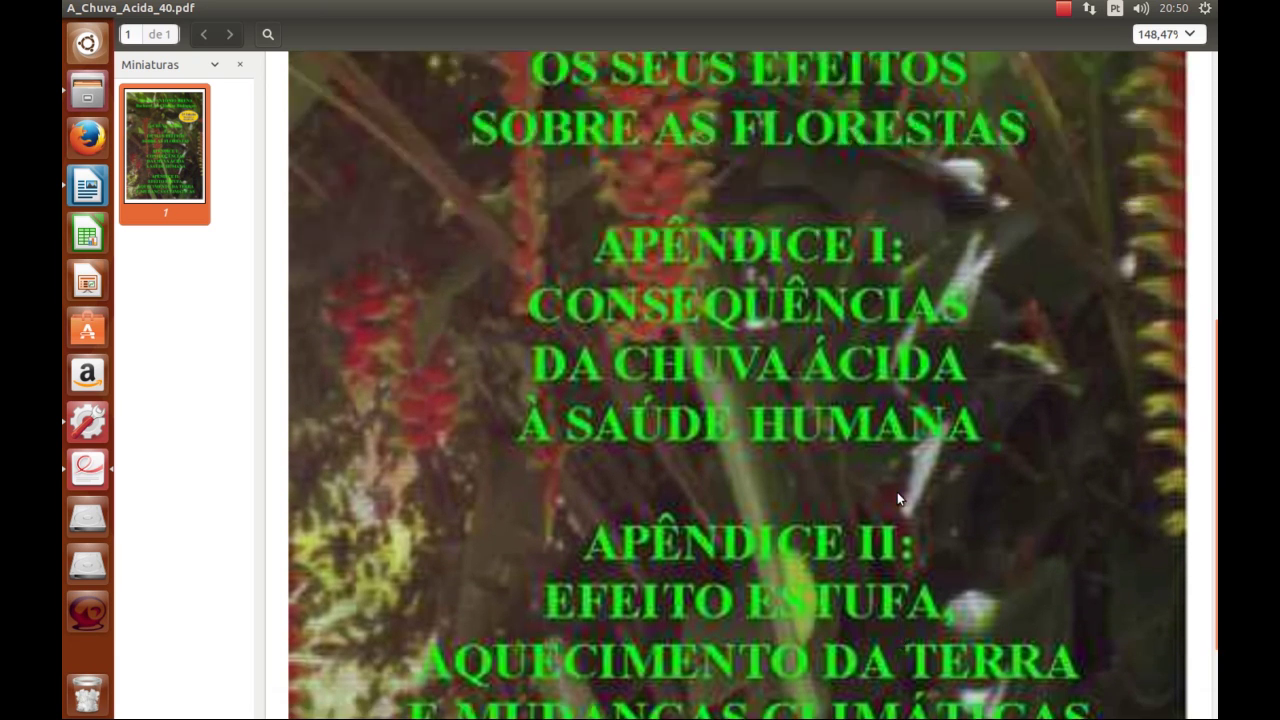
{"action": "scroll", "coordinate": [897, 492], "scroll_direction": "down", "scroll_amount": 9}
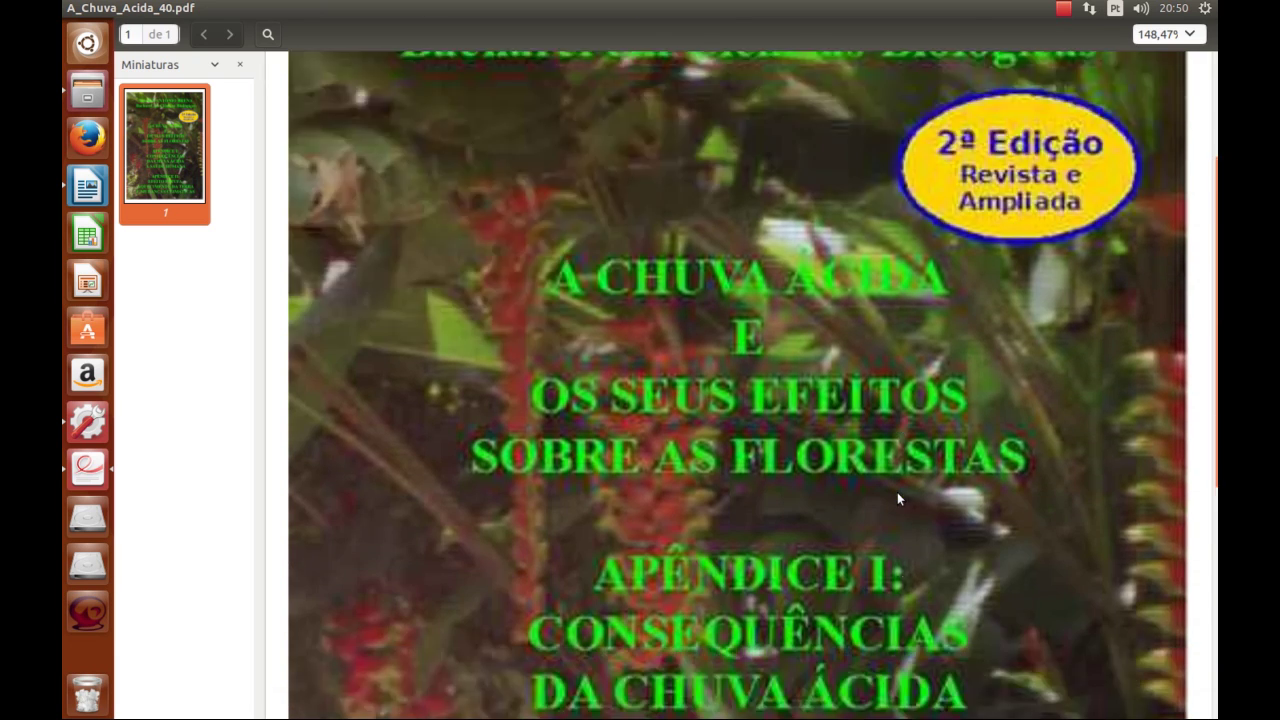
{"action": "scroll", "coordinate": [897, 492], "scroll_direction": "up", "scroll_amount": 10}
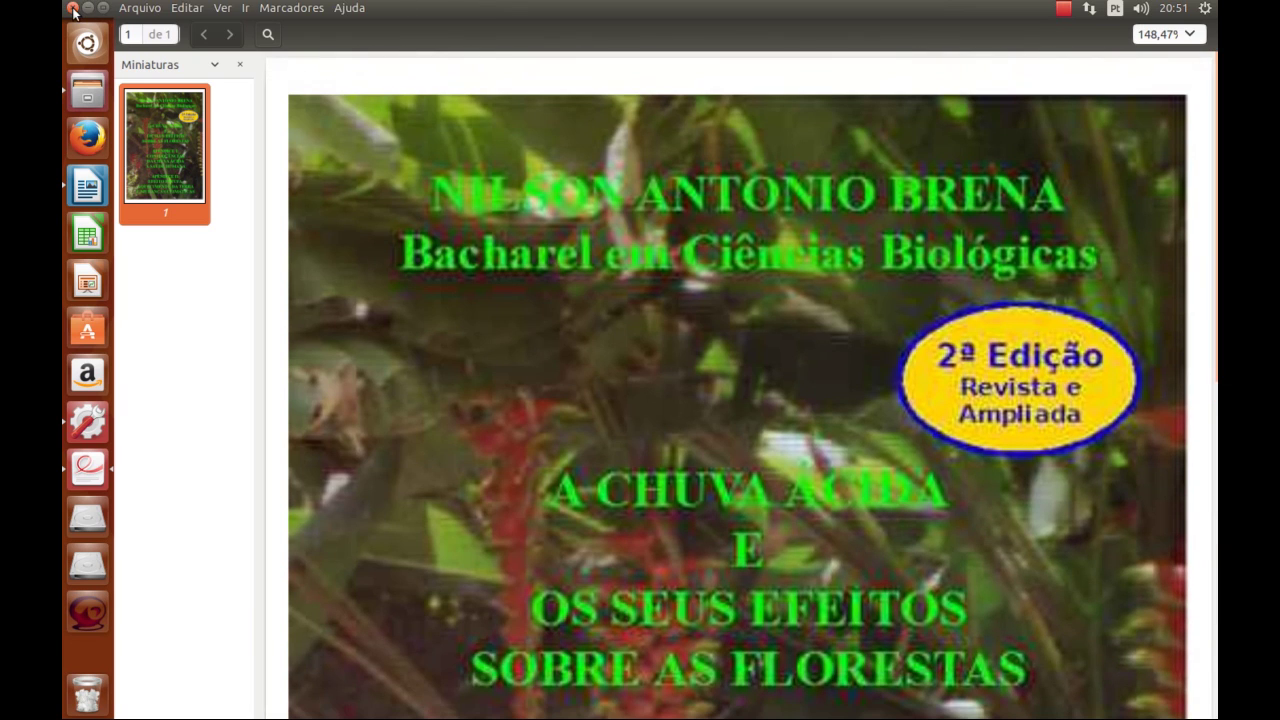
{"action": "left_click", "coordinate": [73, 8]}
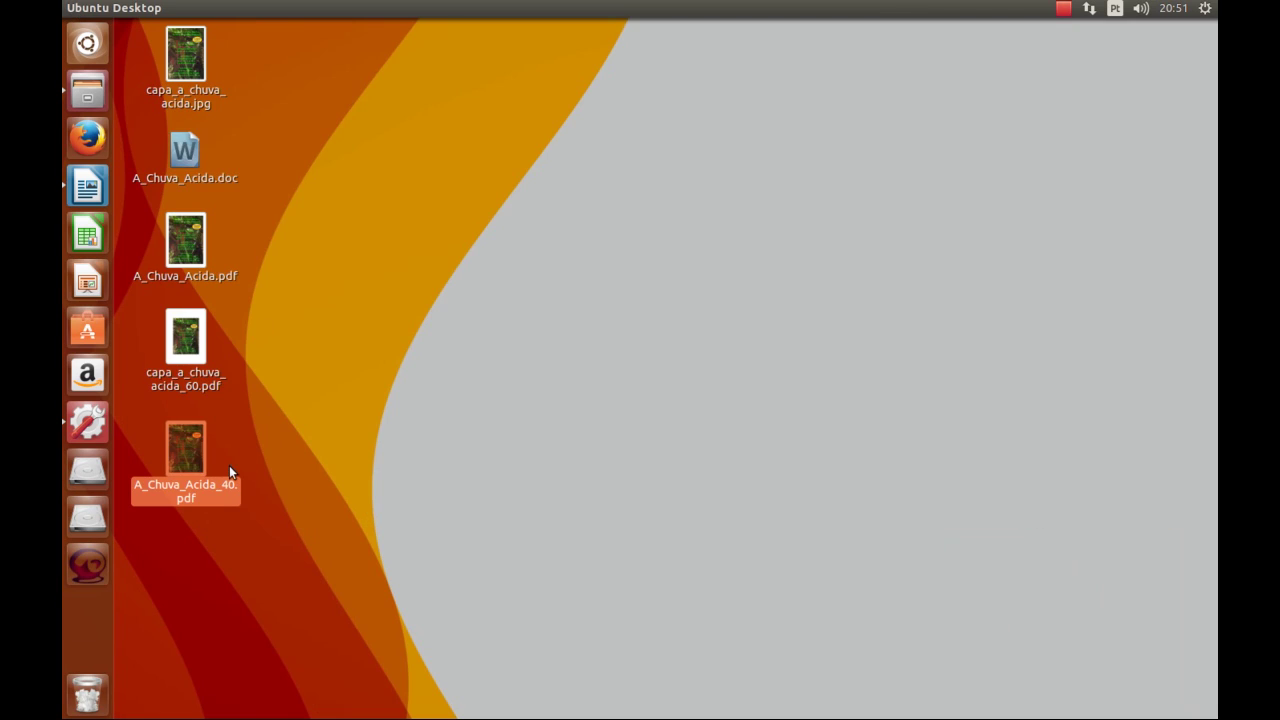
{"action": "left_click", "coordinate": [320, 320]}
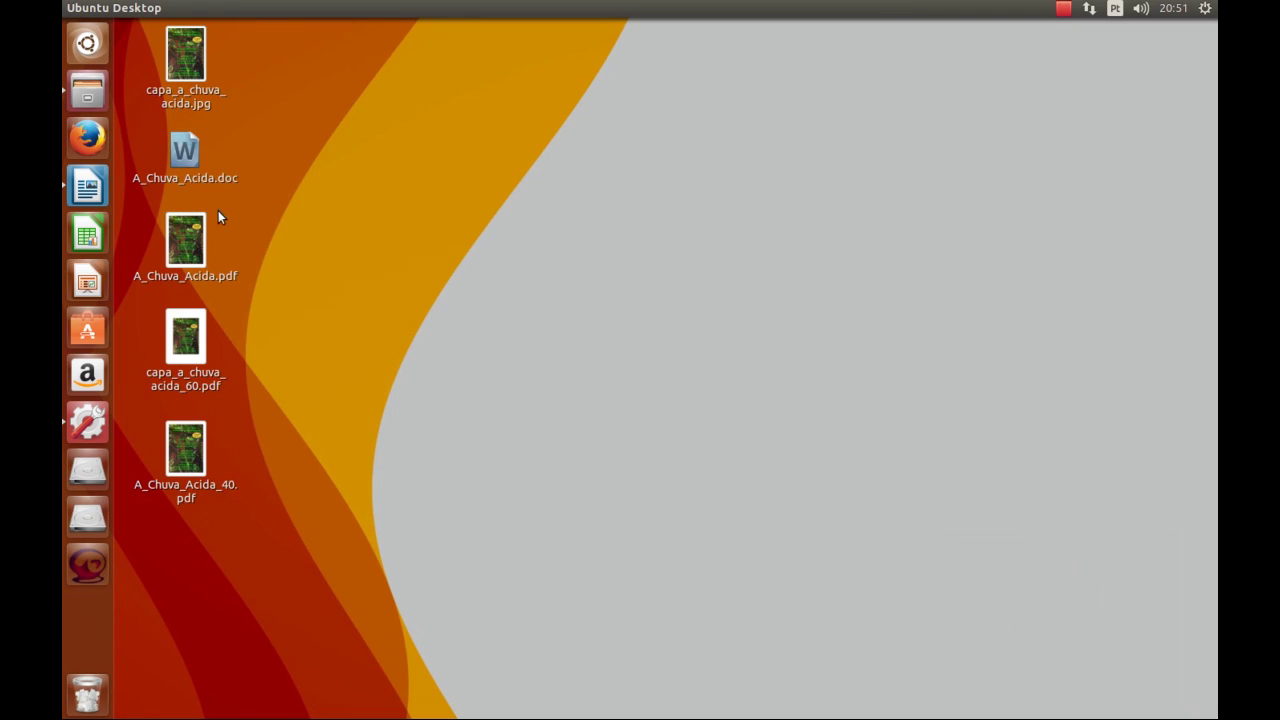
Open A_Chuva_Acida.pdf from the desktop with LibreOffice, chosen from the full list of installed applications
{"action": "right_click", "coordinate": [186, 259]}
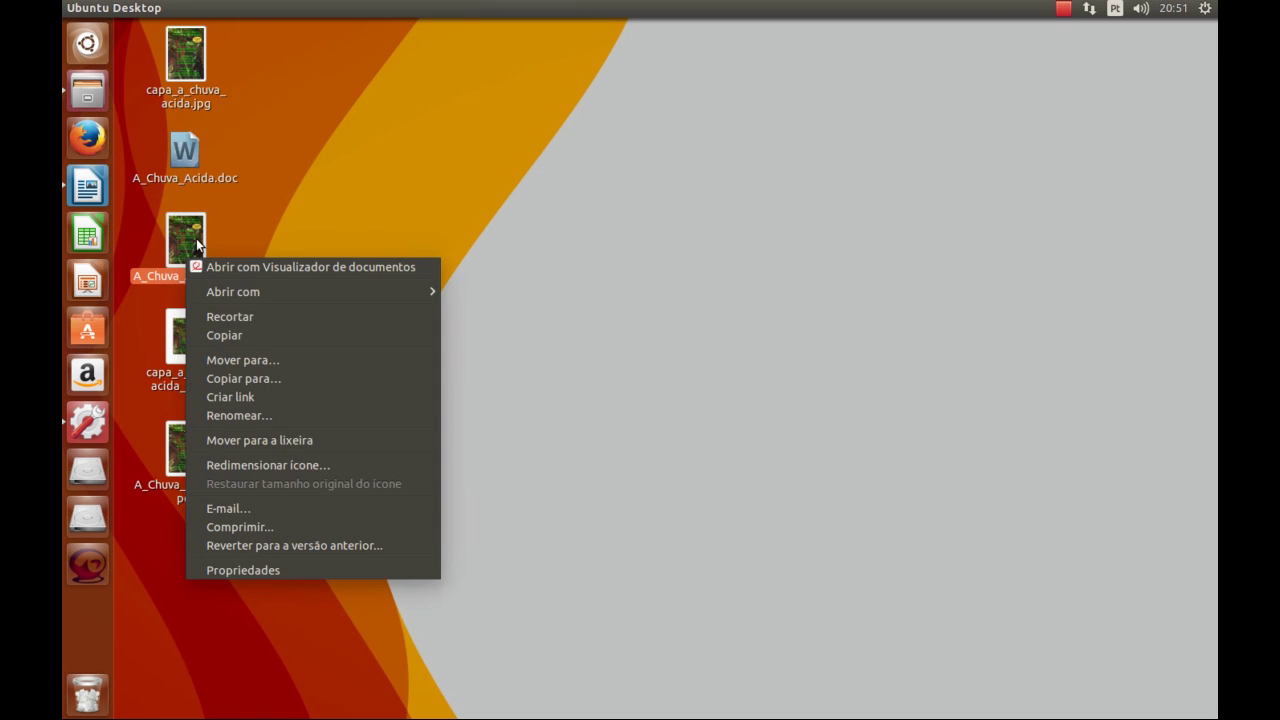
{"action": "left_click", "coordinate": [276, 242]}
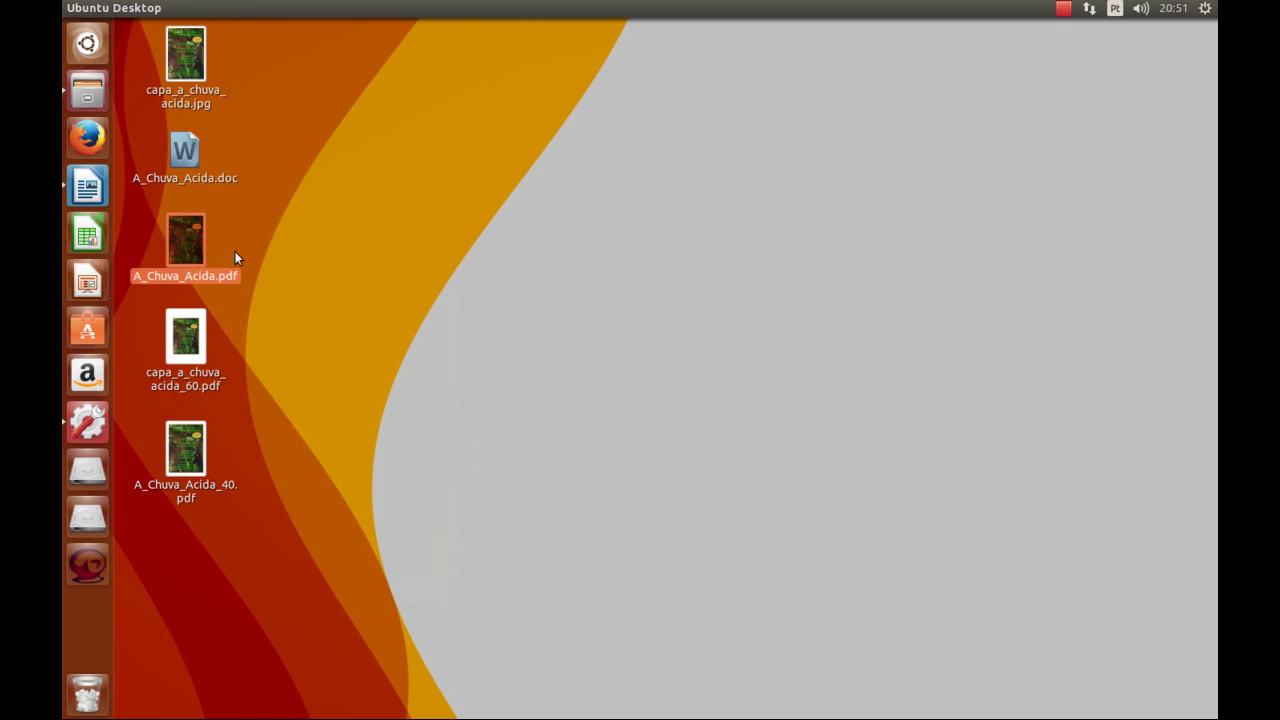
{"action": "right_click", "coordinate": [196, 258]}
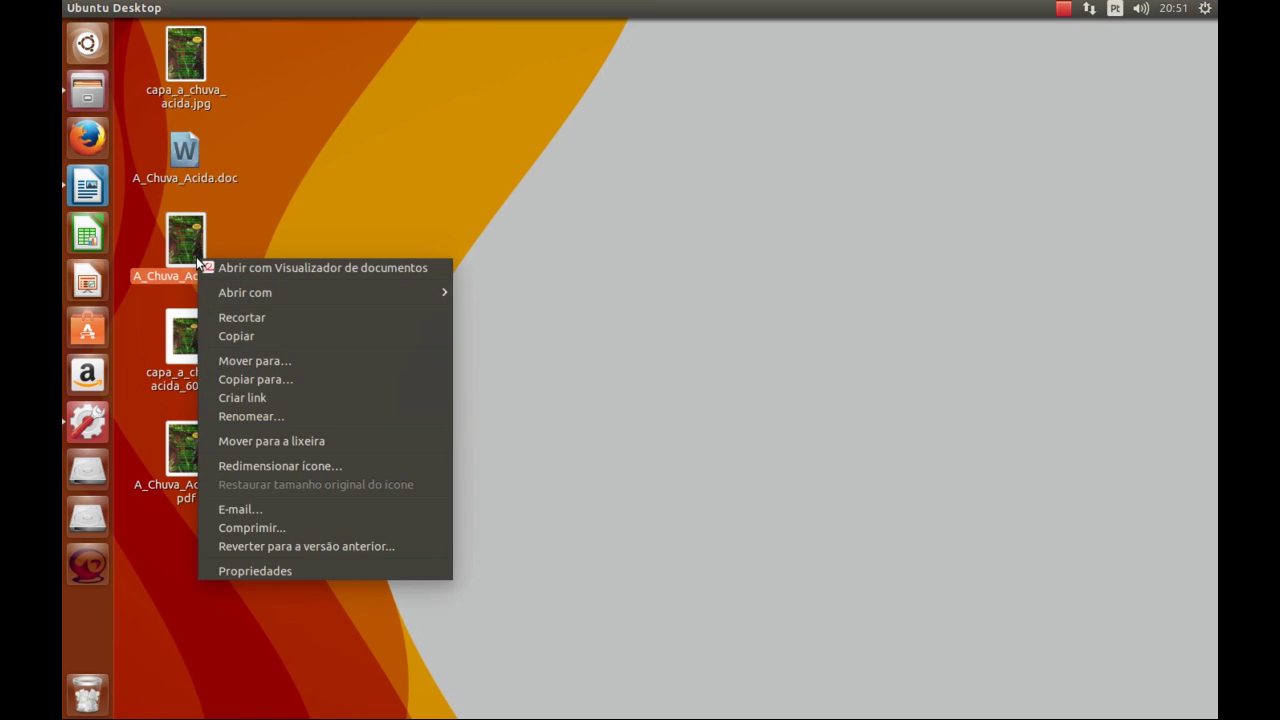
{"action": "mouse_move", "coordinate": [308, 293]}
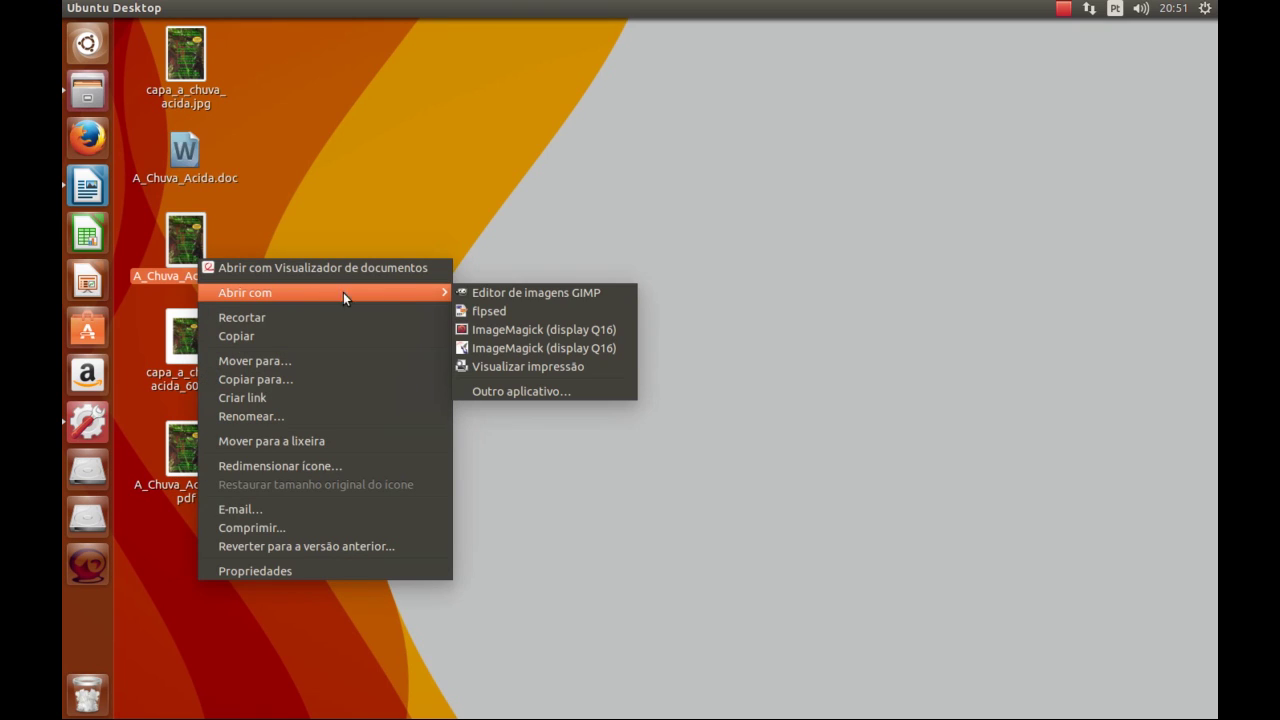
{"action": "left_click", "coordinate": [531, 390]}
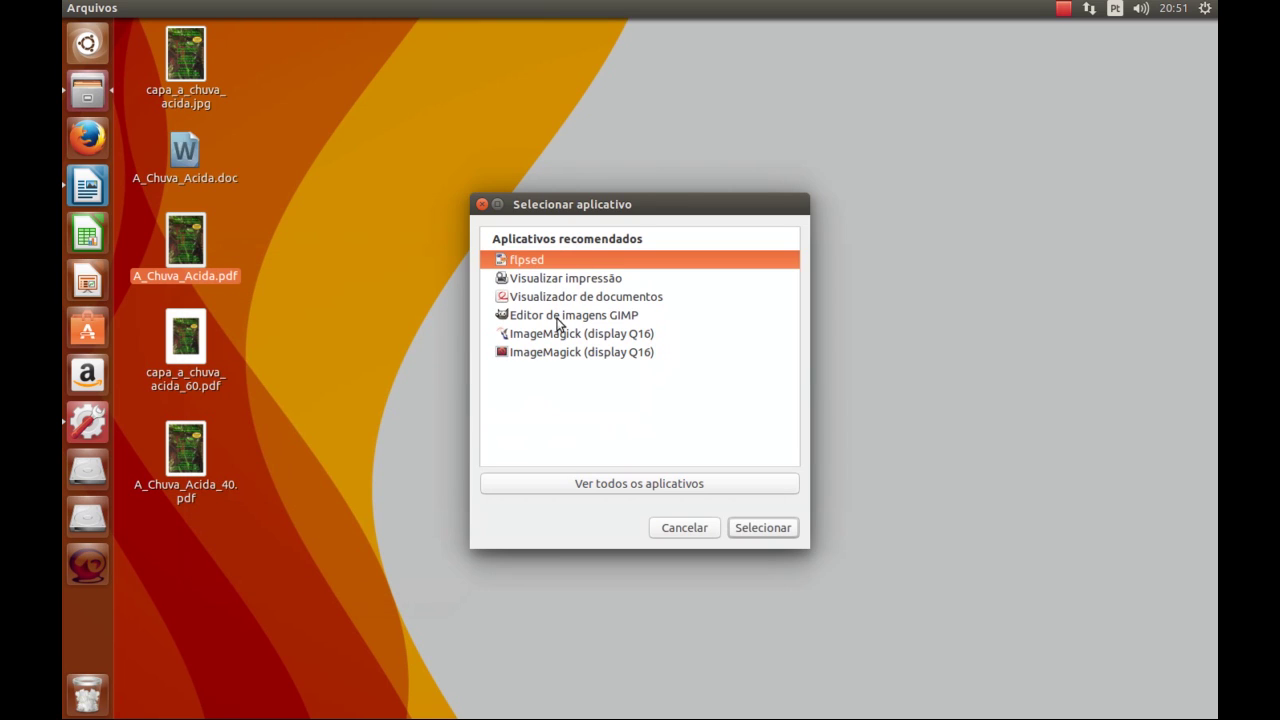
{"action": "left_click", "coordinate": [562, 486]}
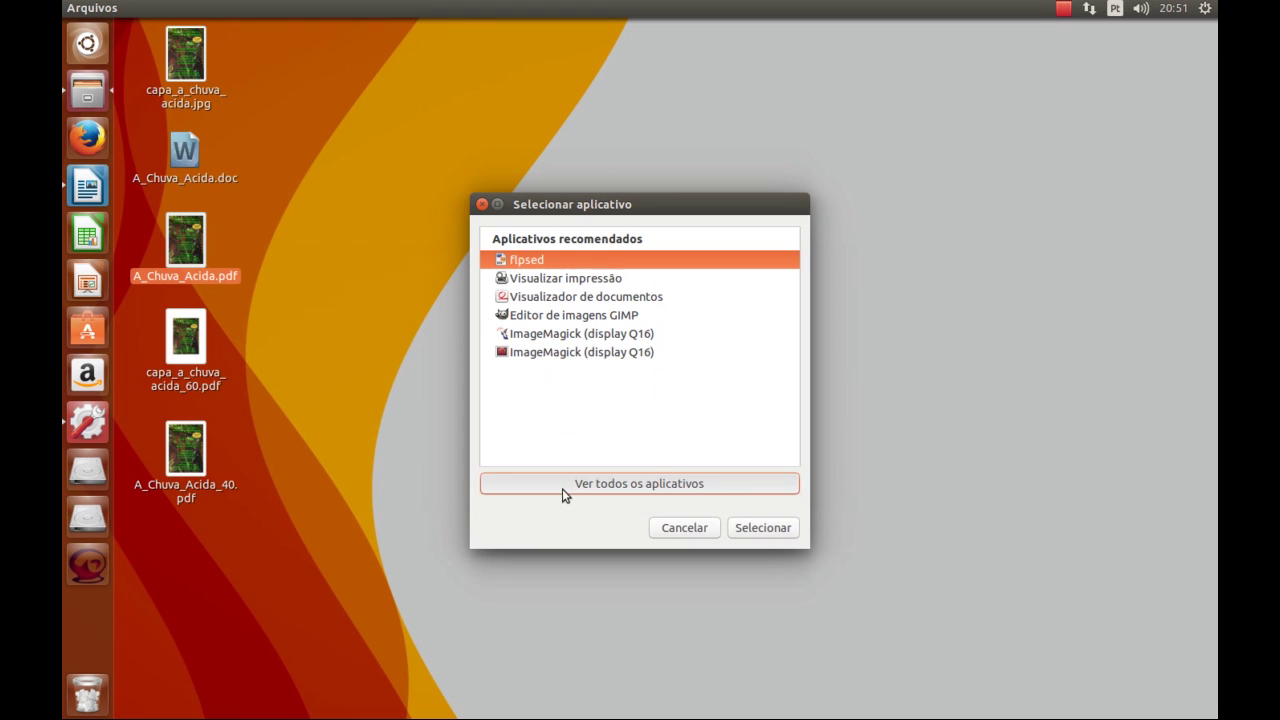
{"action": "scroll", "coordinate": [566, 410], "scroll_direction": "down", "scroll_amount": 4}
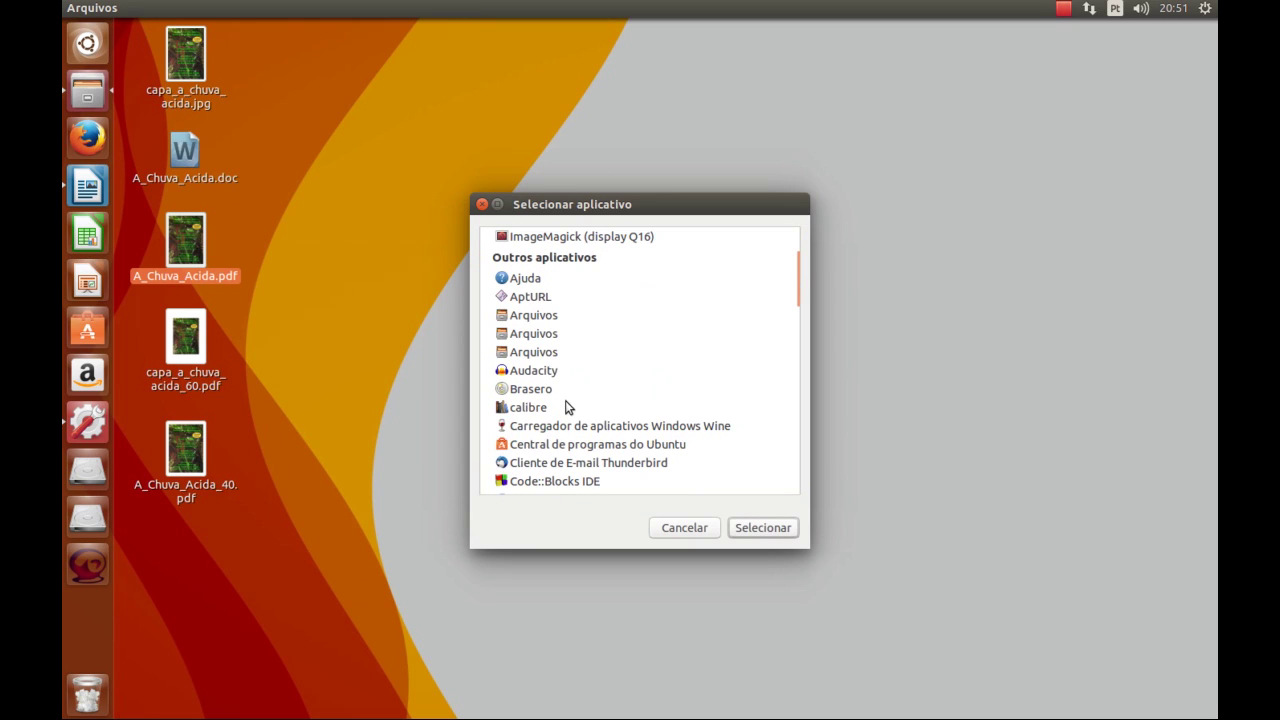
{"action": "scroll", "coordinate": [566, 406], "scroll_direction": "down", "scroll_amount": 4}
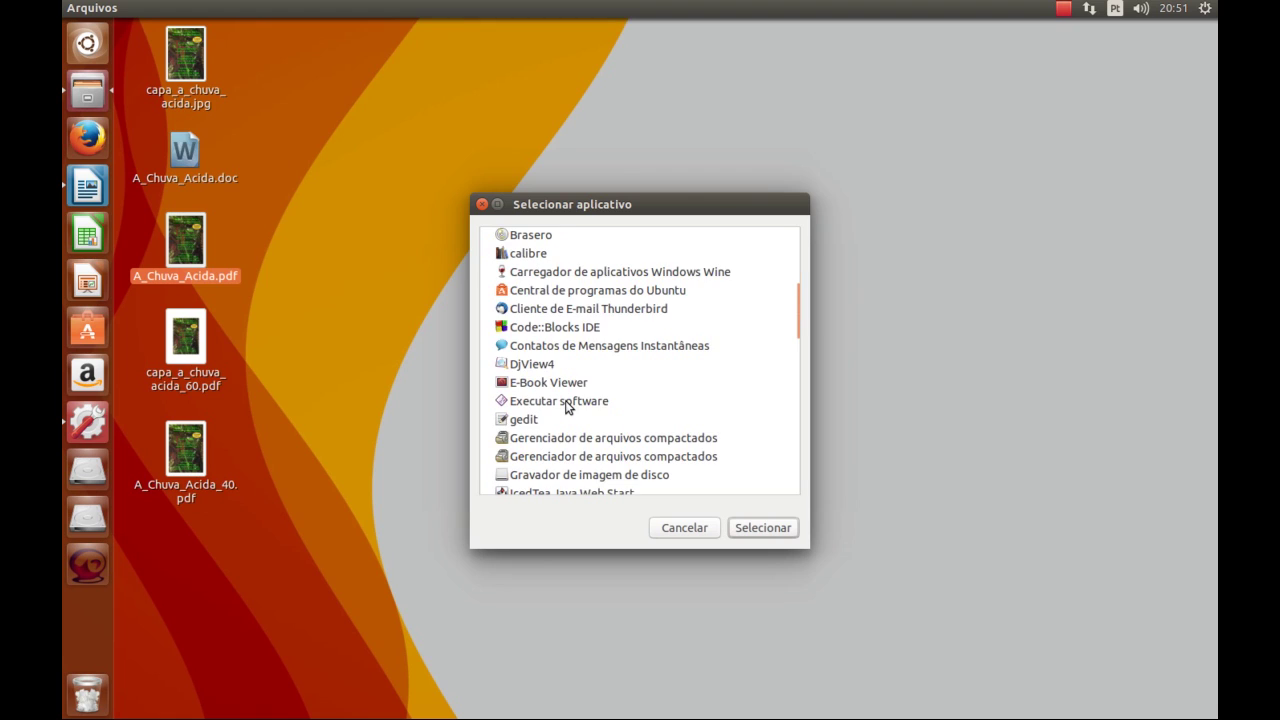
{"action": "scroll", "coordinate": [566, 406], "scroll_direction": "down", "scroll_amount": 1}
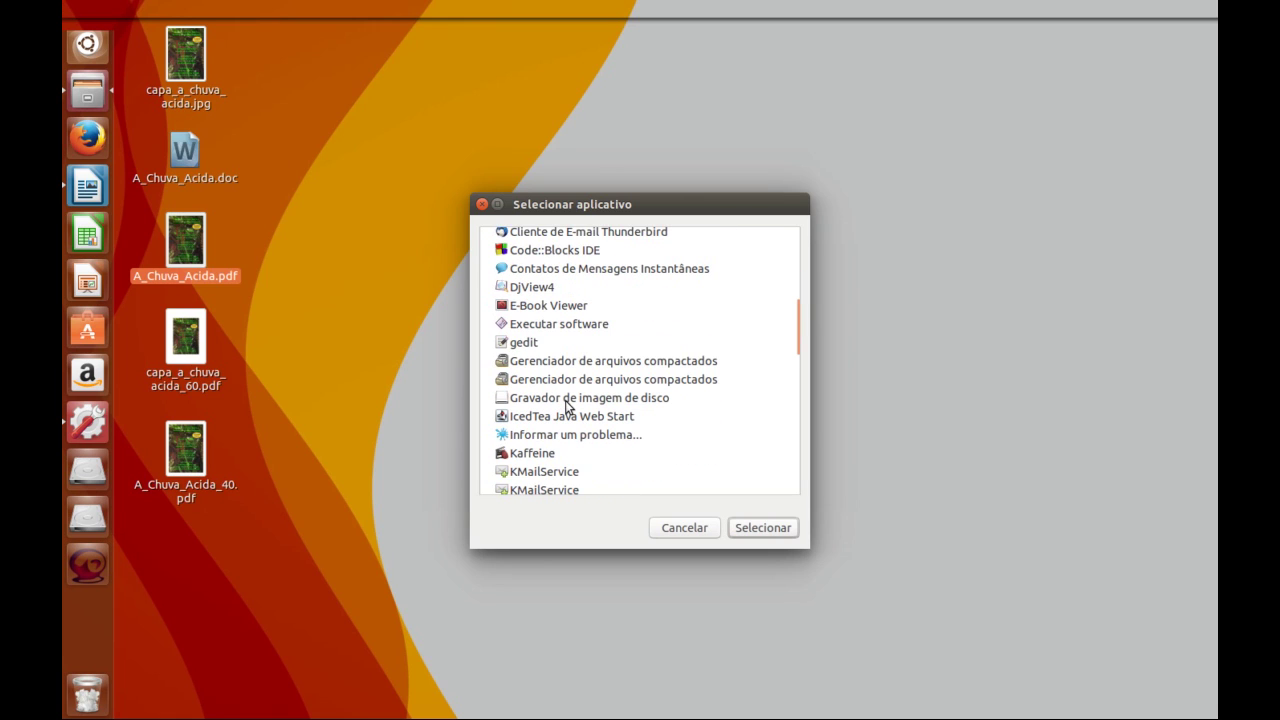
{"action": "scroll", "coordinate": [566, 406], "scroll_direction": "down", "scroll_amount": 2}
{"action": "scroll", "coordinate": [566, 406], "scroll_direction": "down", "scroll_amount": 2}
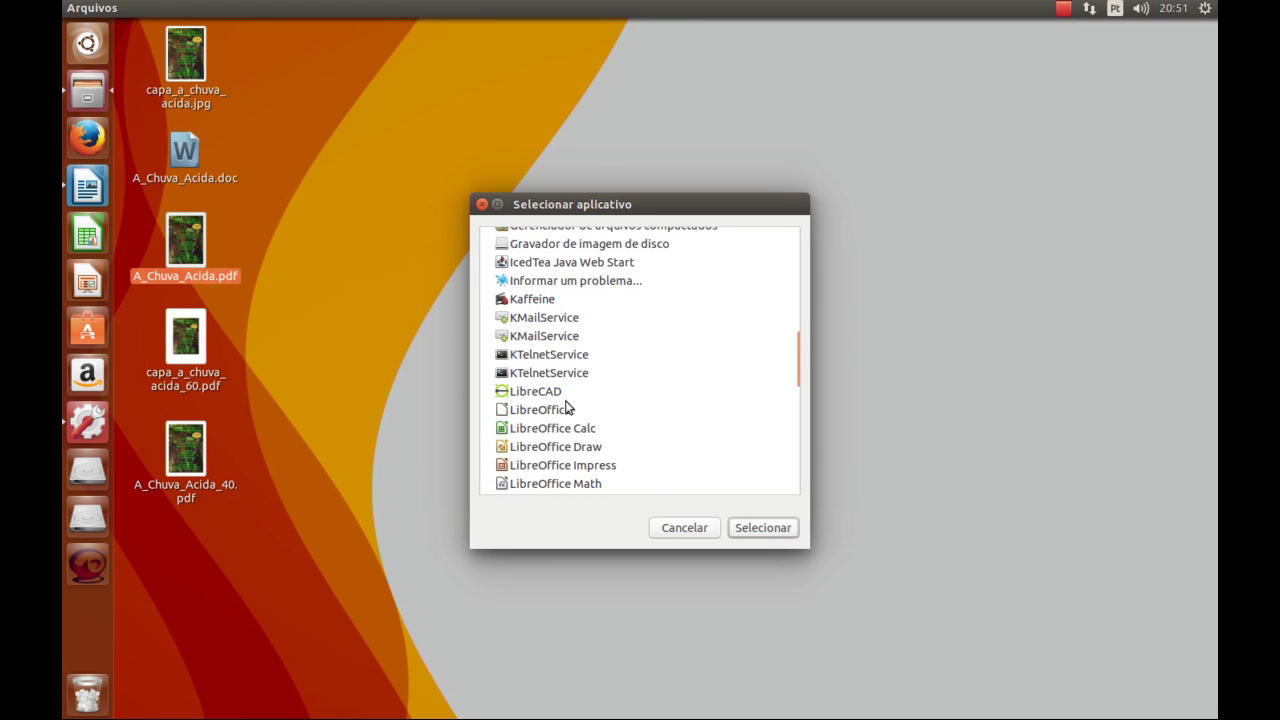
{"action": "left_click", "coordinate": [546, 411]}
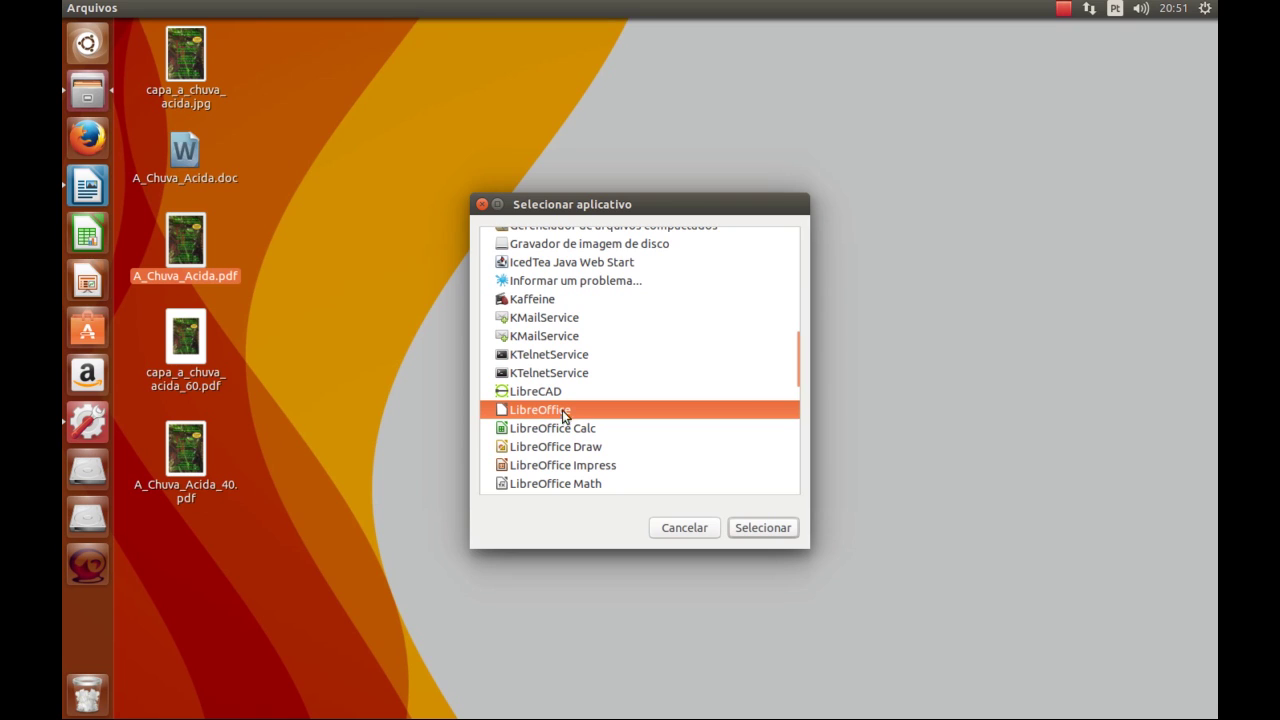
{"action": "left_click", "coordinate": [764, 527]}
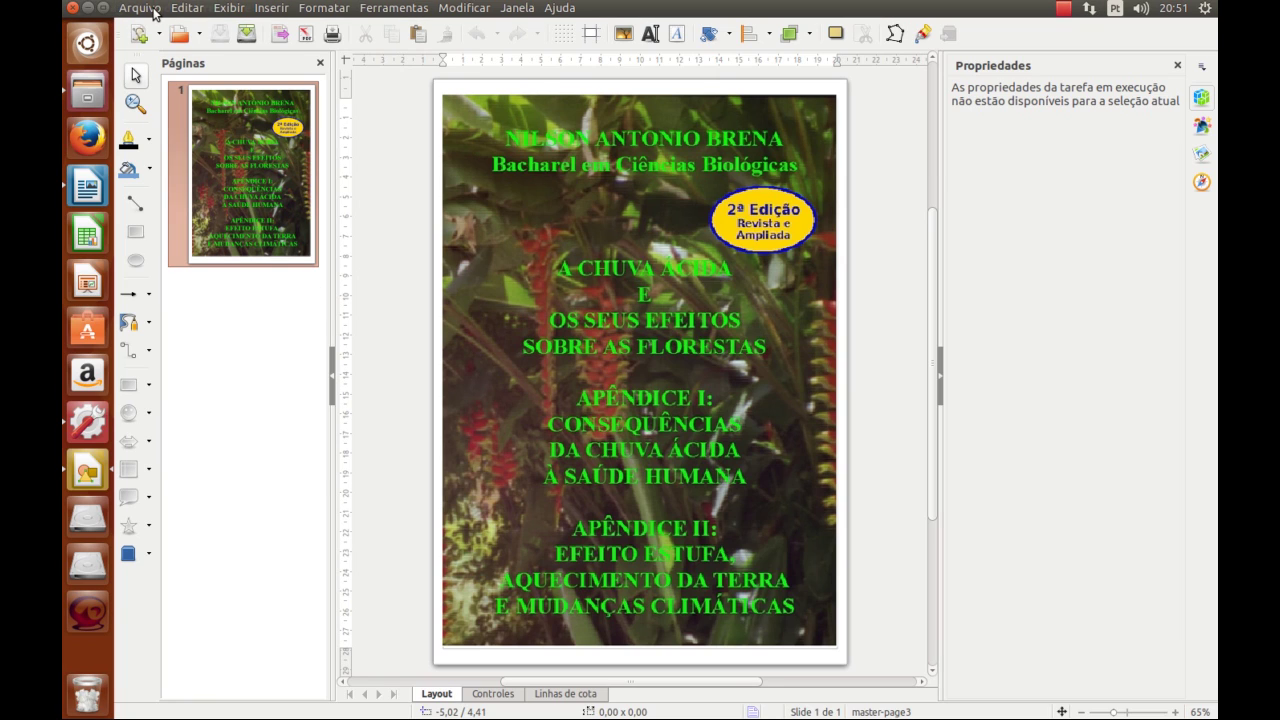
Start exporting the document as a PDF with JPEG compression quality set to 20%
{"action": "left_click", "coordinate": [140, 8]}
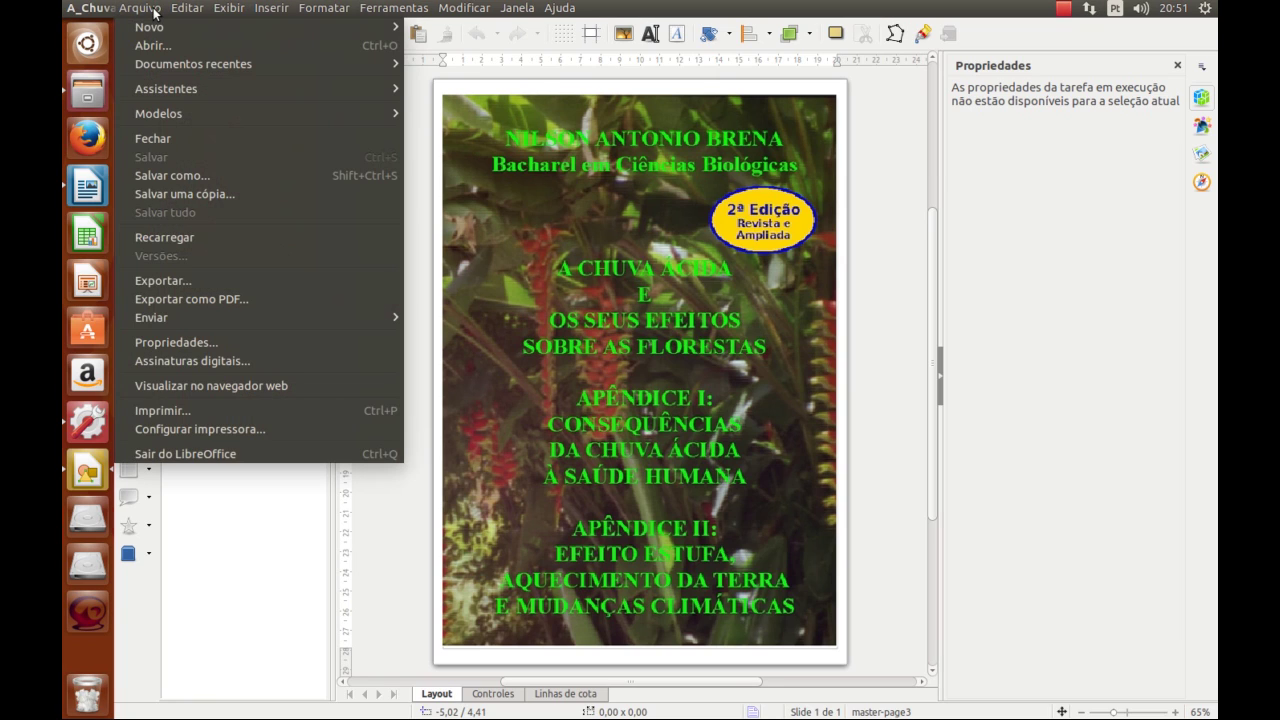
{"action": "left_click", "coordinate": [280, 299]}
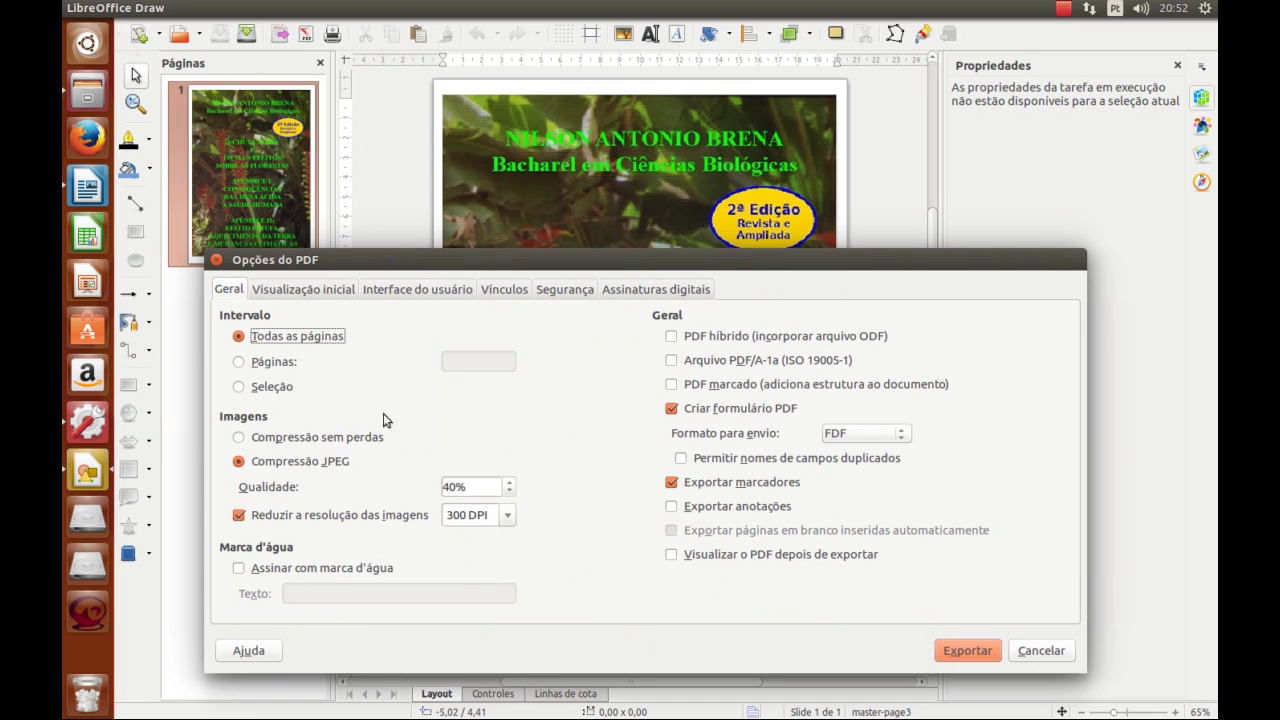
{"action": "left_click", "coordinate": [482, 486]}
{"action": "key", "text": "BackSpace"}
{"action": "type", "text": "2"}
{"action": "left_click", "coordinate": [967, 650]}
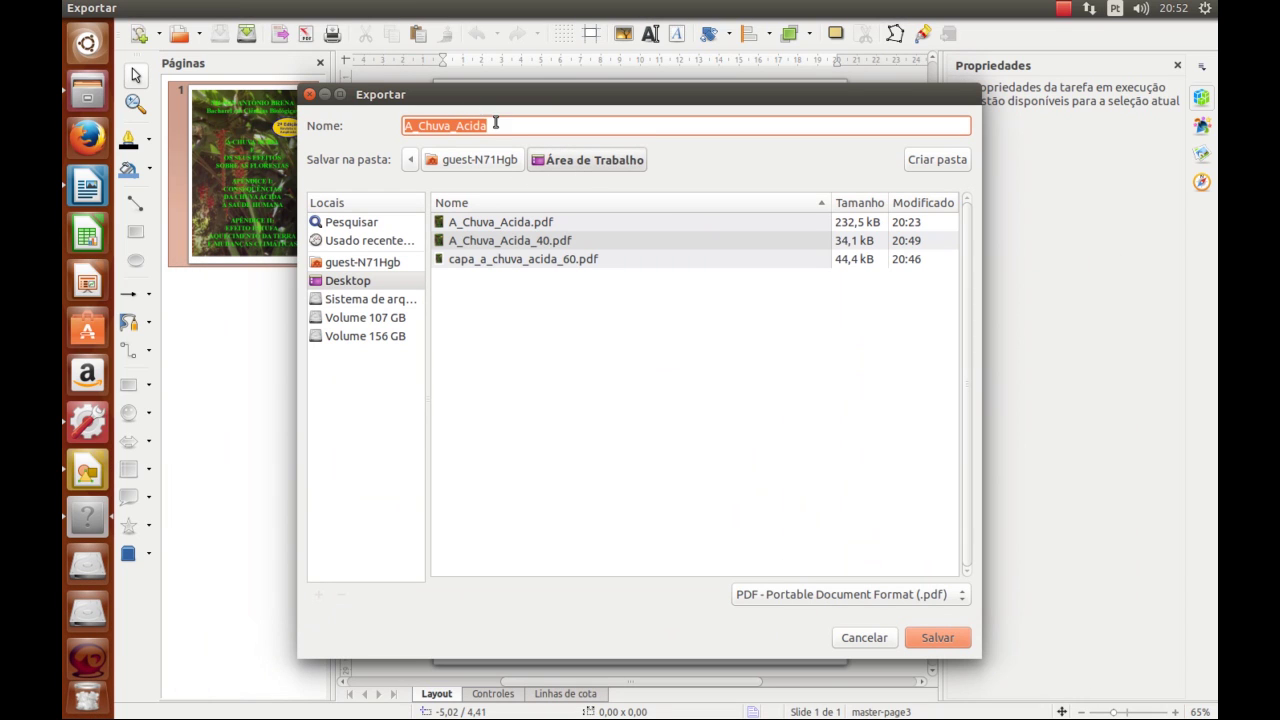
Save the exported PDF on the desktop under the name A_Chuva_Acida_20
{"action": "left_click", "coordinate": [495, 122]}
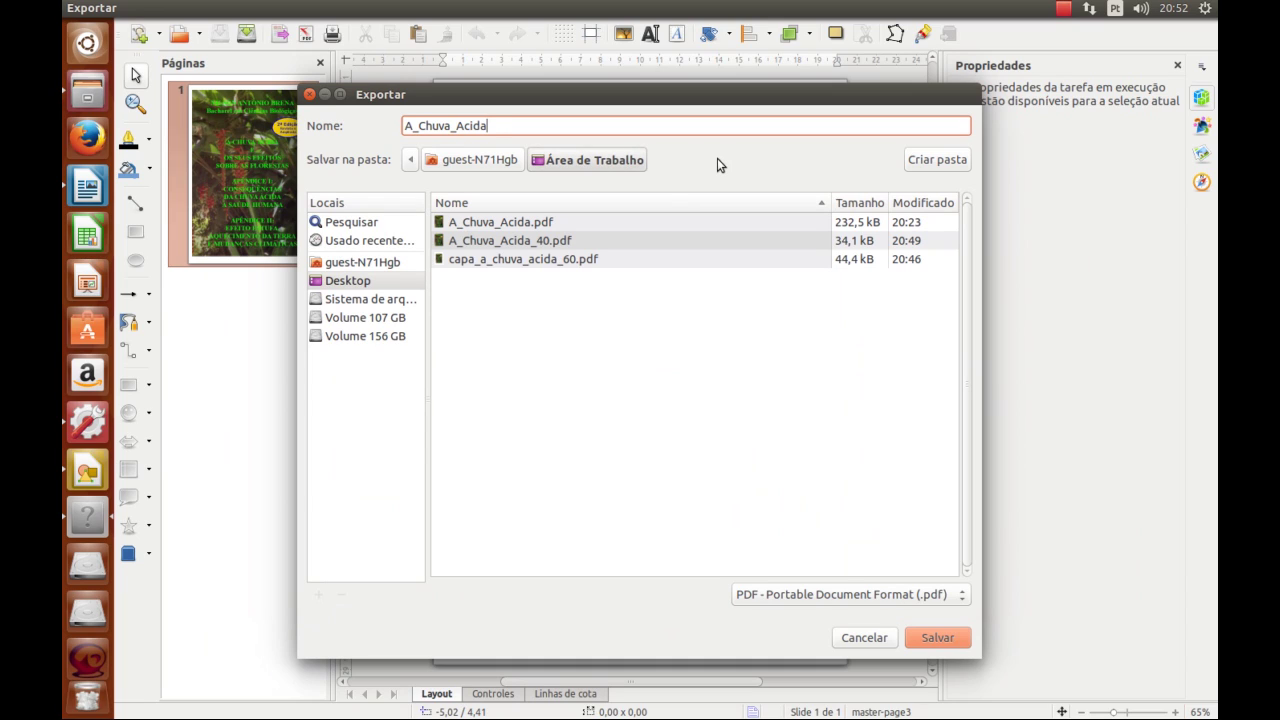
{"action": "type", "text": "_20"}
{"action": "left_click", "coordinate": [931, 641]}
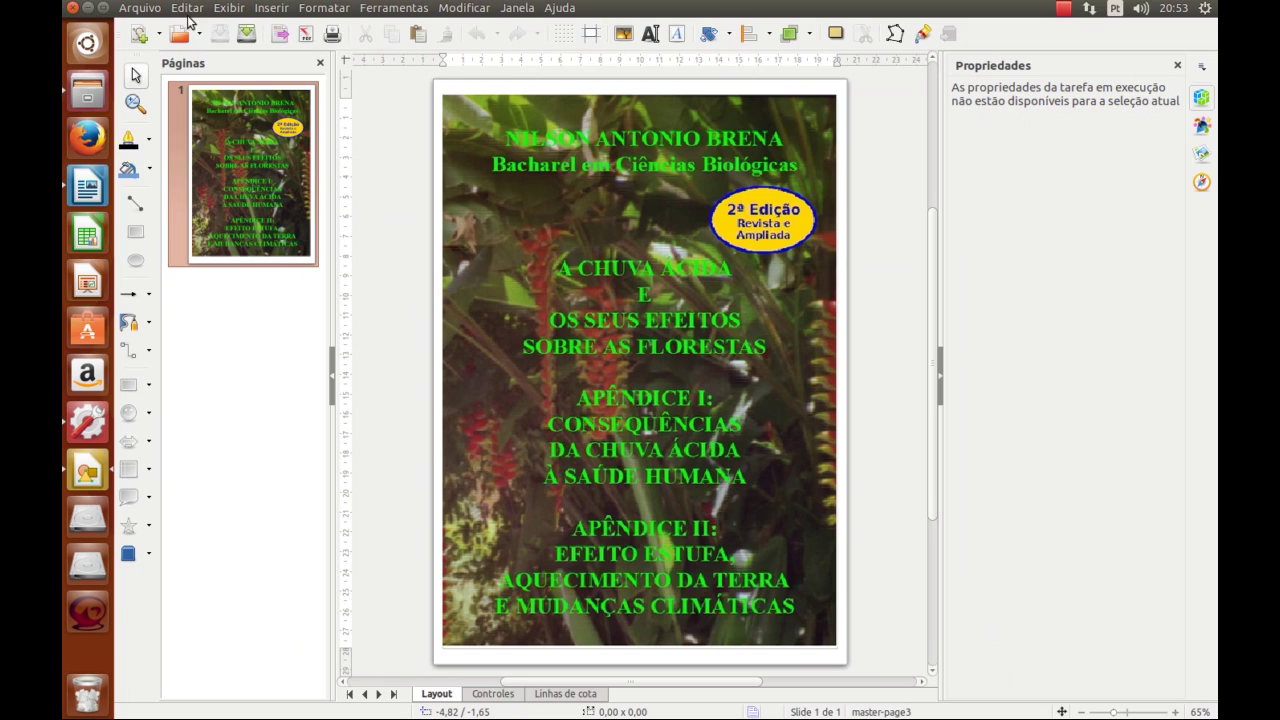
Minimize the Draw window and show the properties of A_Chuva_Acida.pdf on the desktop
{"action": "left_click", "coordinate": [87, 8]}
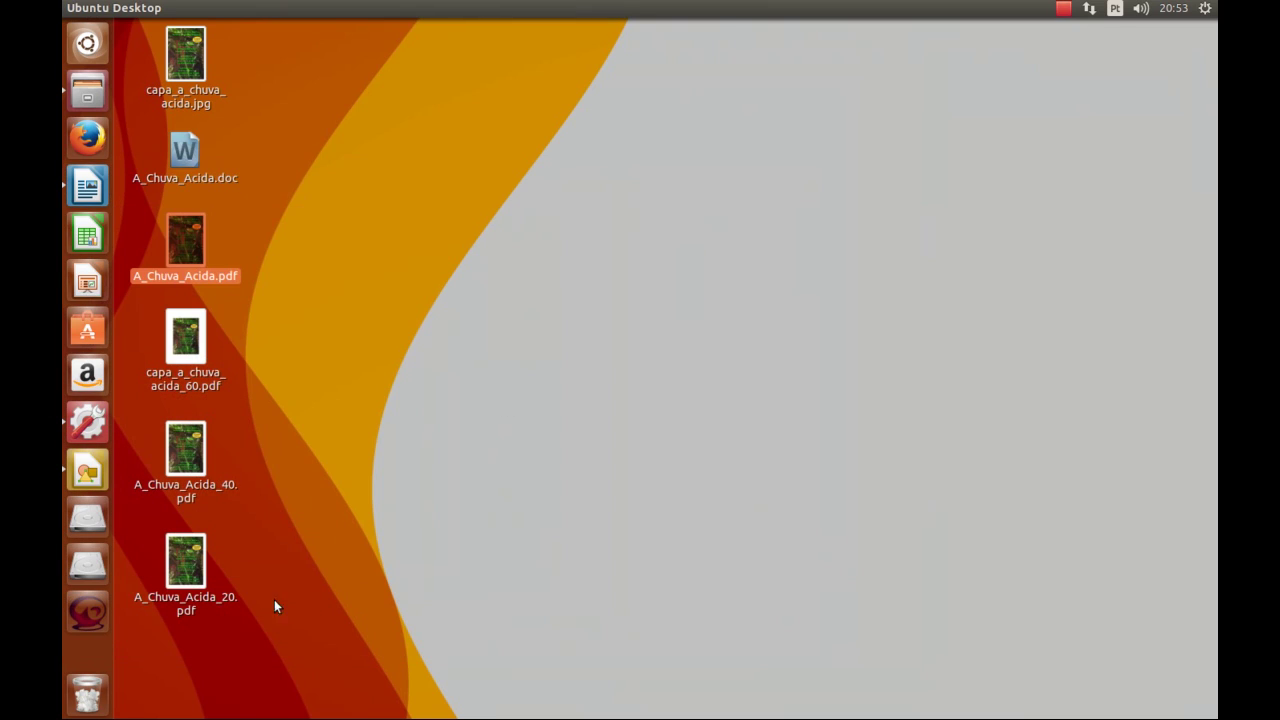
{"action": "left_click", "coordinate": [199, 586]}
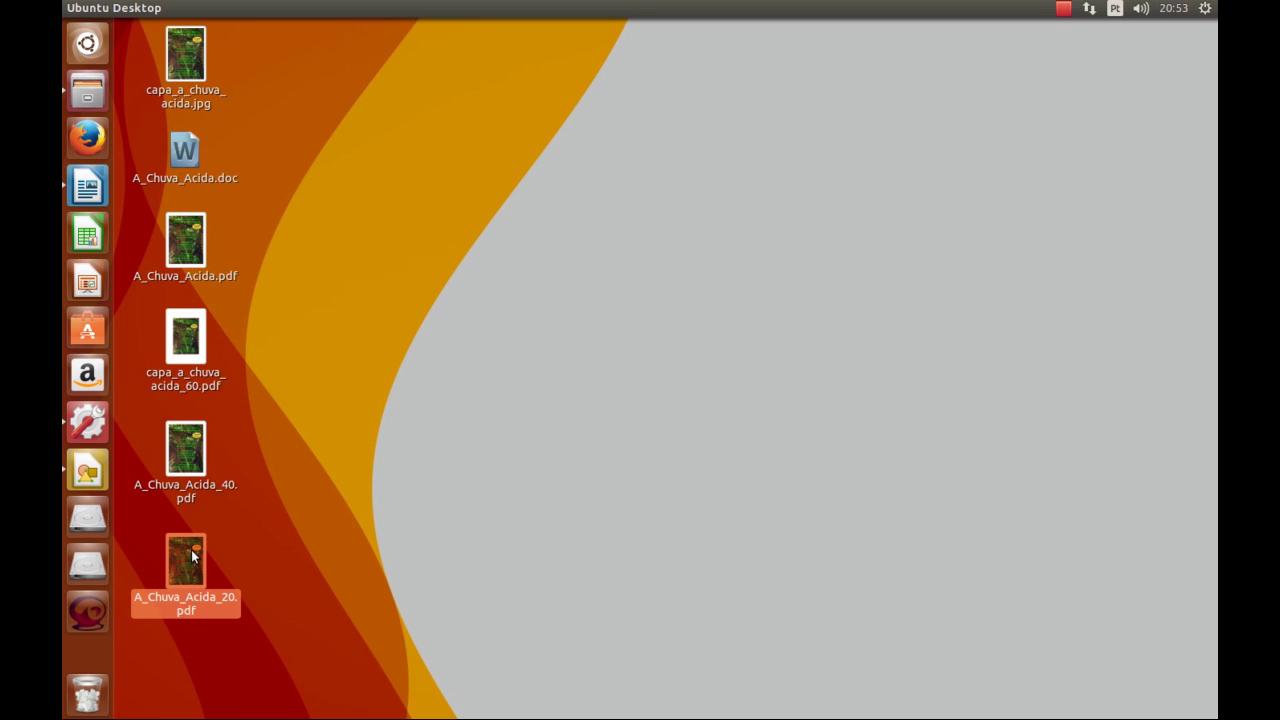
{"action": "right_click", "coordinate": [187, 257]}
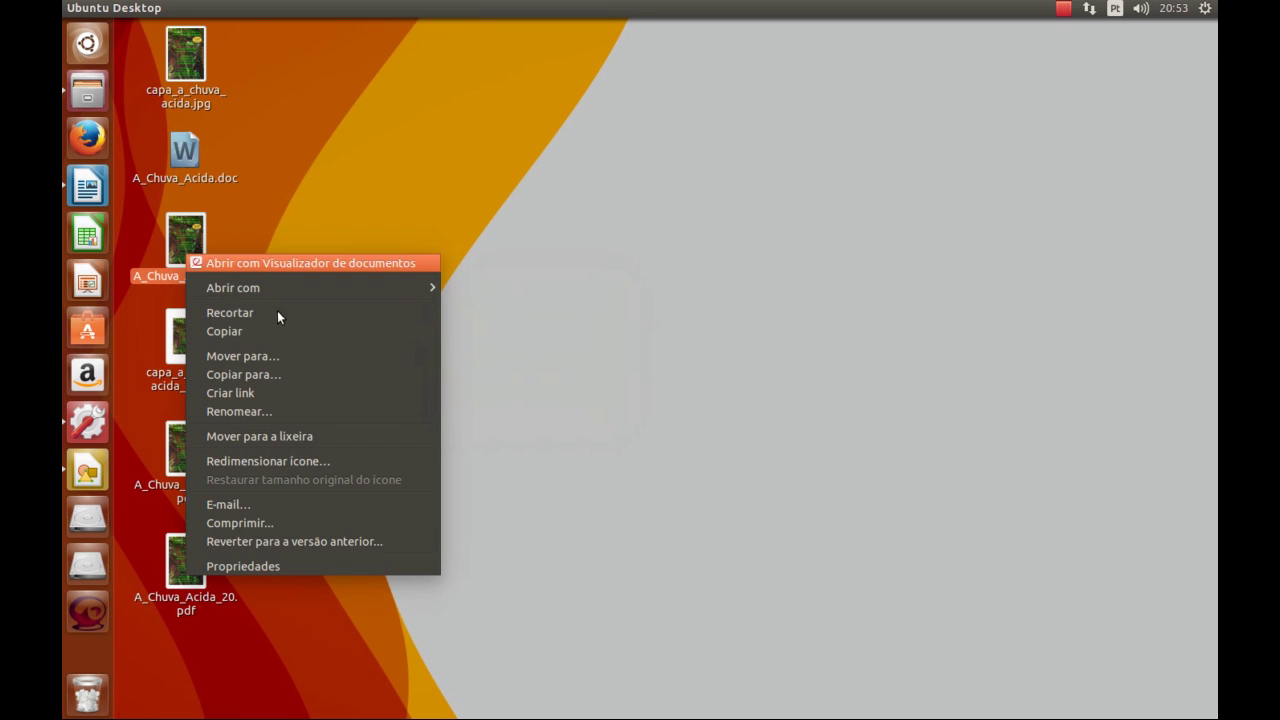
{"action": "left_click", "coordinate": [288, 564]}
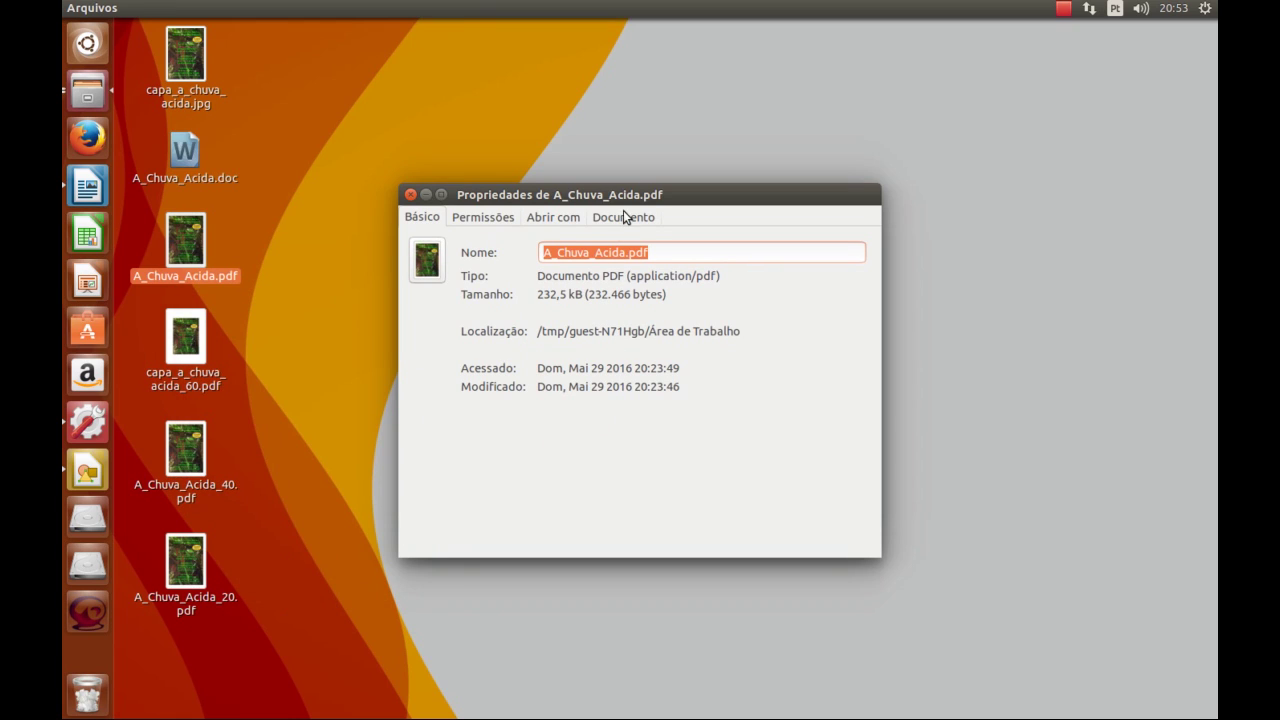
{"action": "left_click_drag", "start_coordinate": [626, 194], "coordinate": [583, 181]}
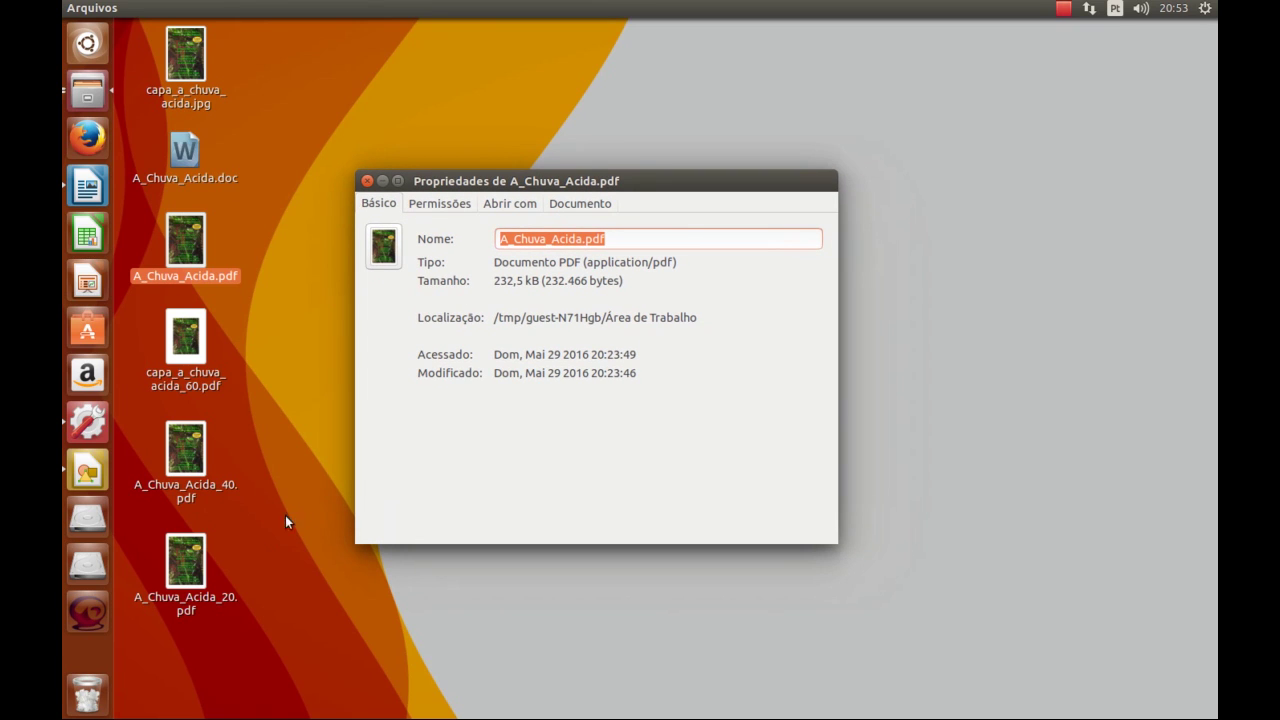
Show the properties of A_Chuva_Acida_20.pdf beside those of A_Chuva_Acida.pdf to compare file sizes
{"action": "right_click", "coordinate": [190, 567]}
{"action": "left_click", "coordinate": [263, 551]}
{"action": "left_click_drag", "start_coordinate": [669, 196], "coordinate": [1000, 197]}
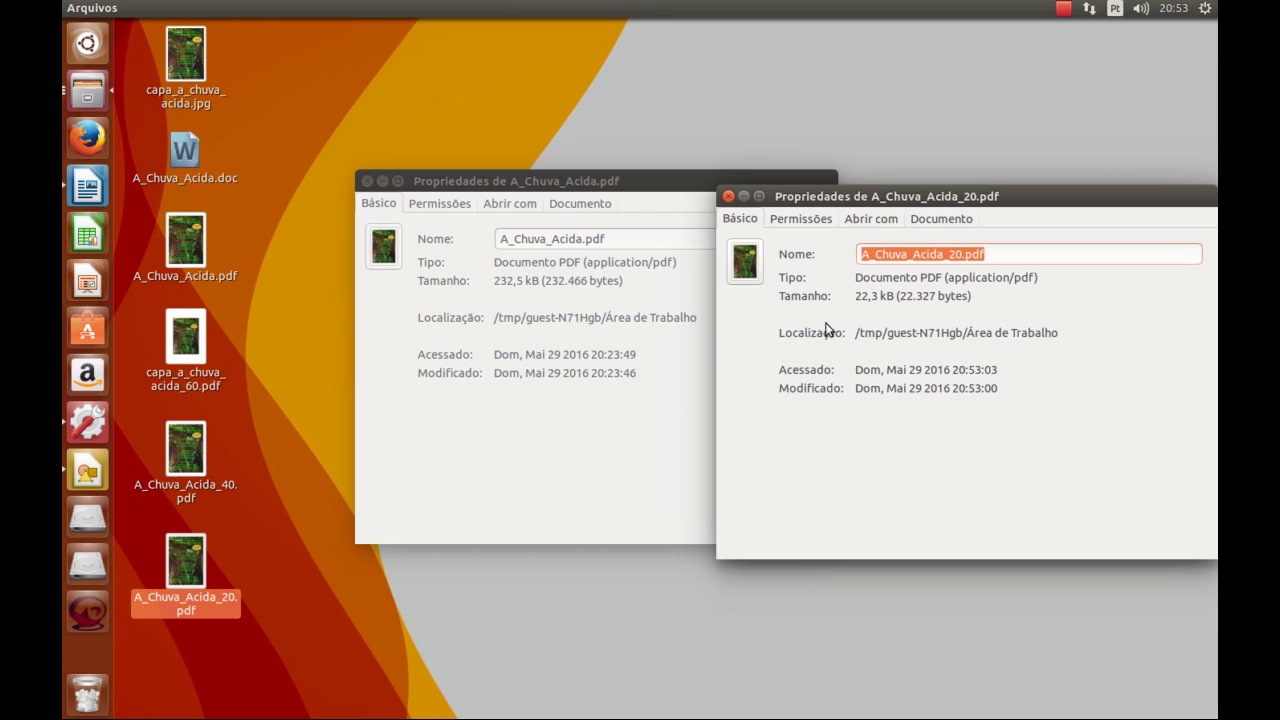
Examine the image and text quality over the whole page of A_Chuva_Acida_20.pdf in the document viewer, and close the viewer
{"action": "left_click", "coordinate": [184, 585]}
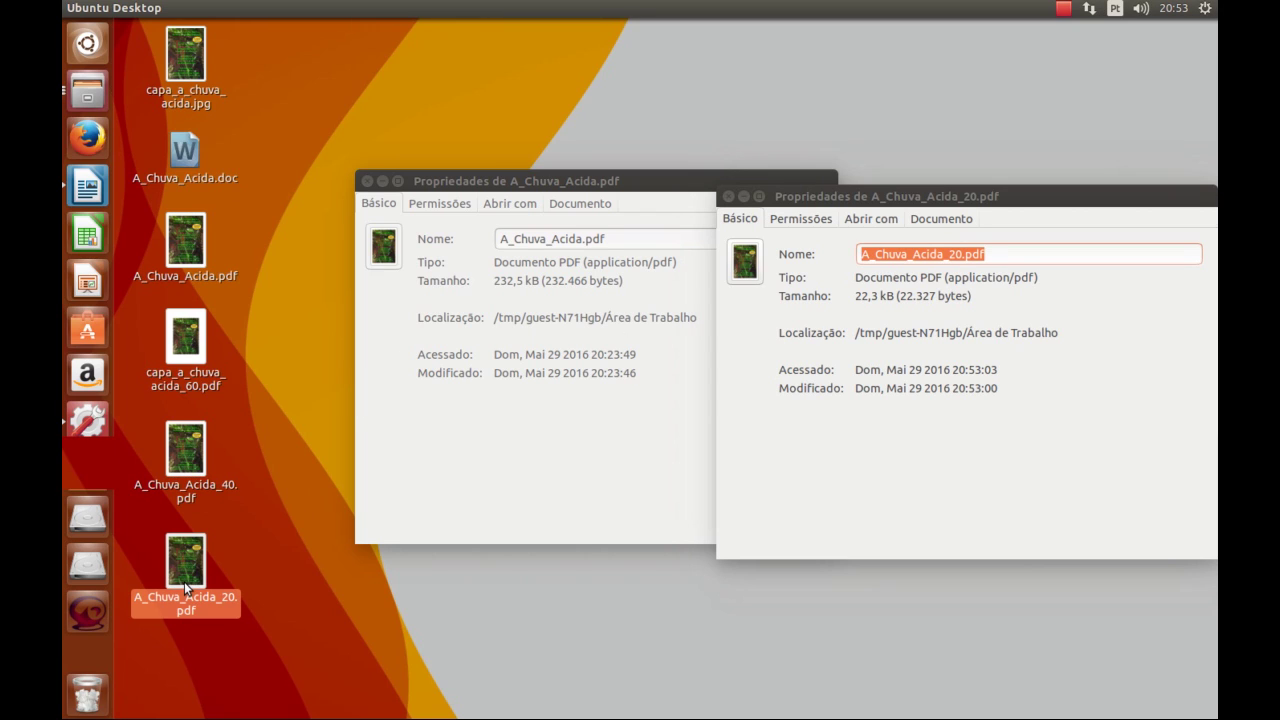
{"action": "double_click", "coordinate": [184, 582]}
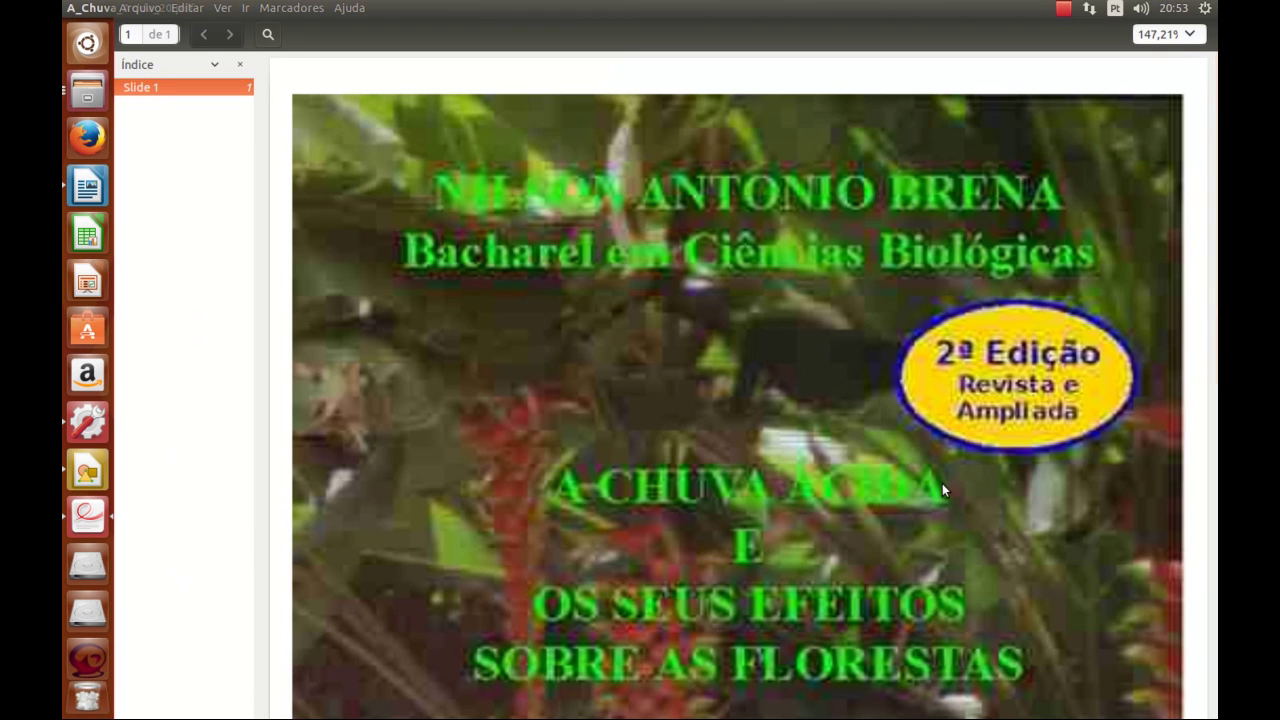
{"action": "scroll", "coordinate": [942, 483], "scroll_direction": "down", "scroll_amount": 6}
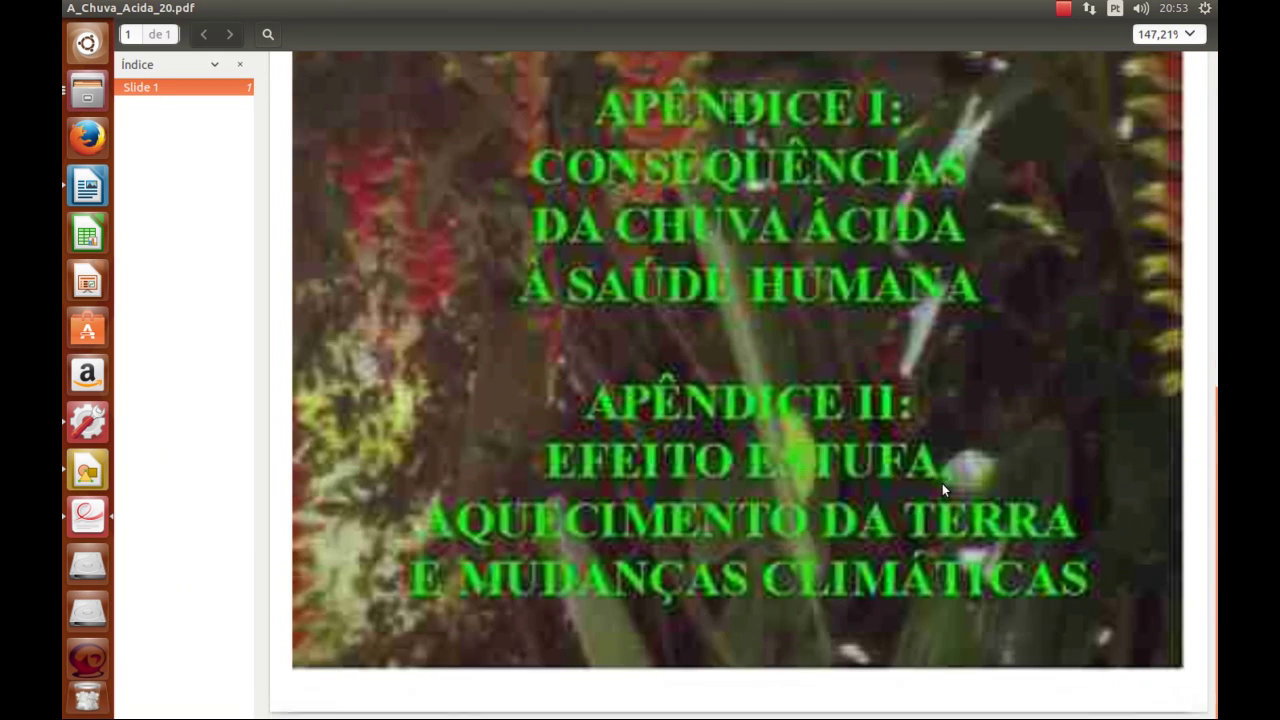
{"action": "scroll", "coordinate": [943, 489], "scroll_direction": "up", "scroll_amount": 6}
{"action": "scroll", "coordinate": [942, 485], "scroll_direction": "down", "scroll_amount": 6}
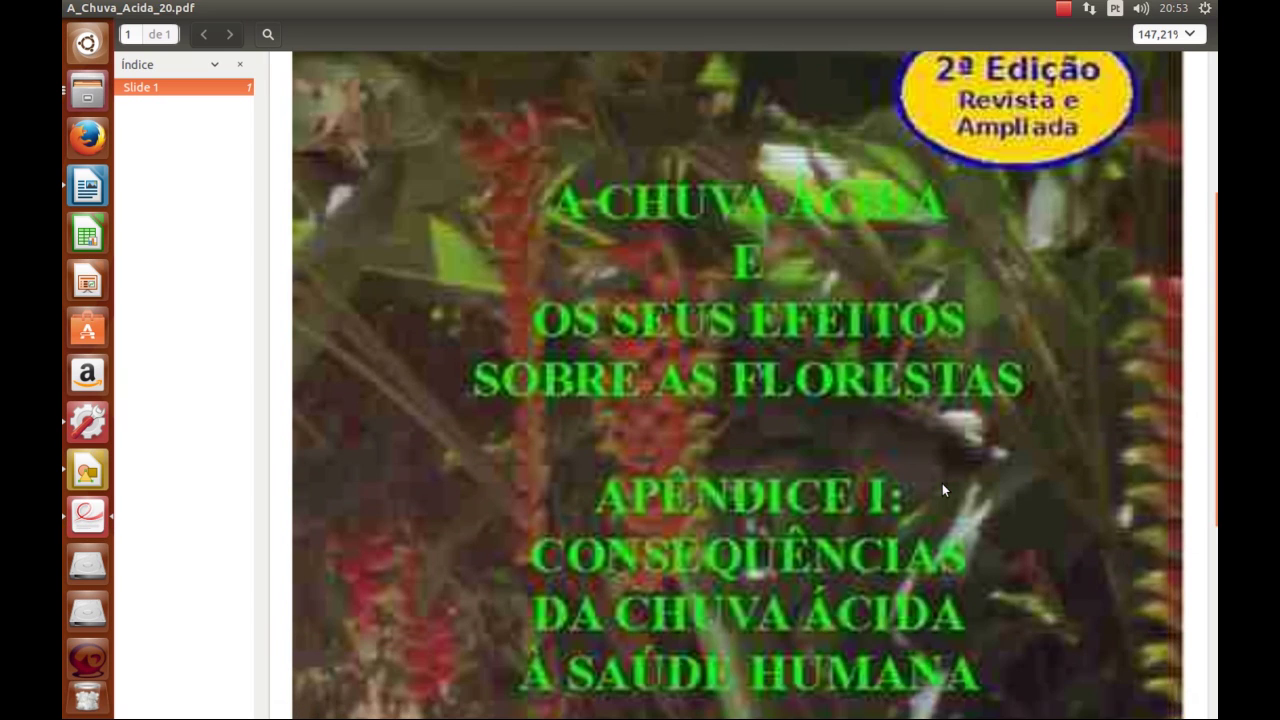
{"action": "scroll", "coordinate": [942, 485], "scroll_direction": "up", "scroll_amount": 5}
{"action": "scroll", "coordinate": [942, 483], "scroll_direction": "up", "scroll_amount": 1}
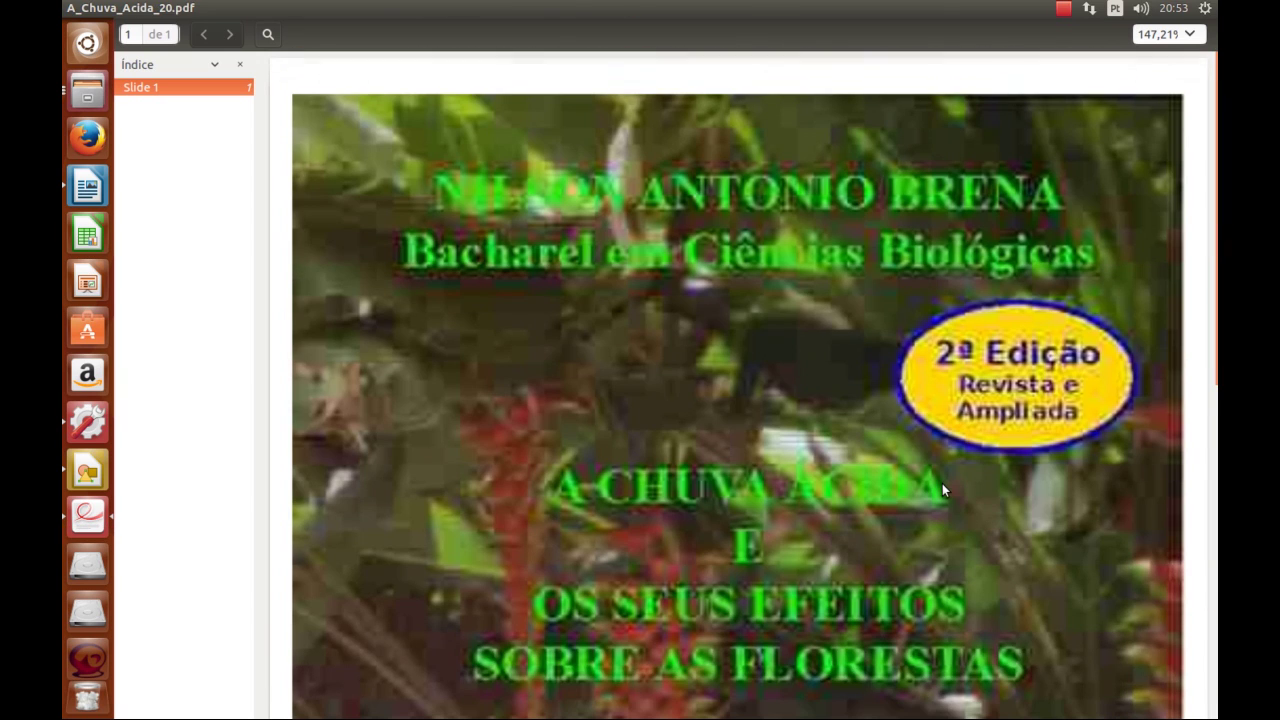
{"action": "scroll", "coordinate": [942, 483], "scroll_direction": "down", "scroll_amount": 6}
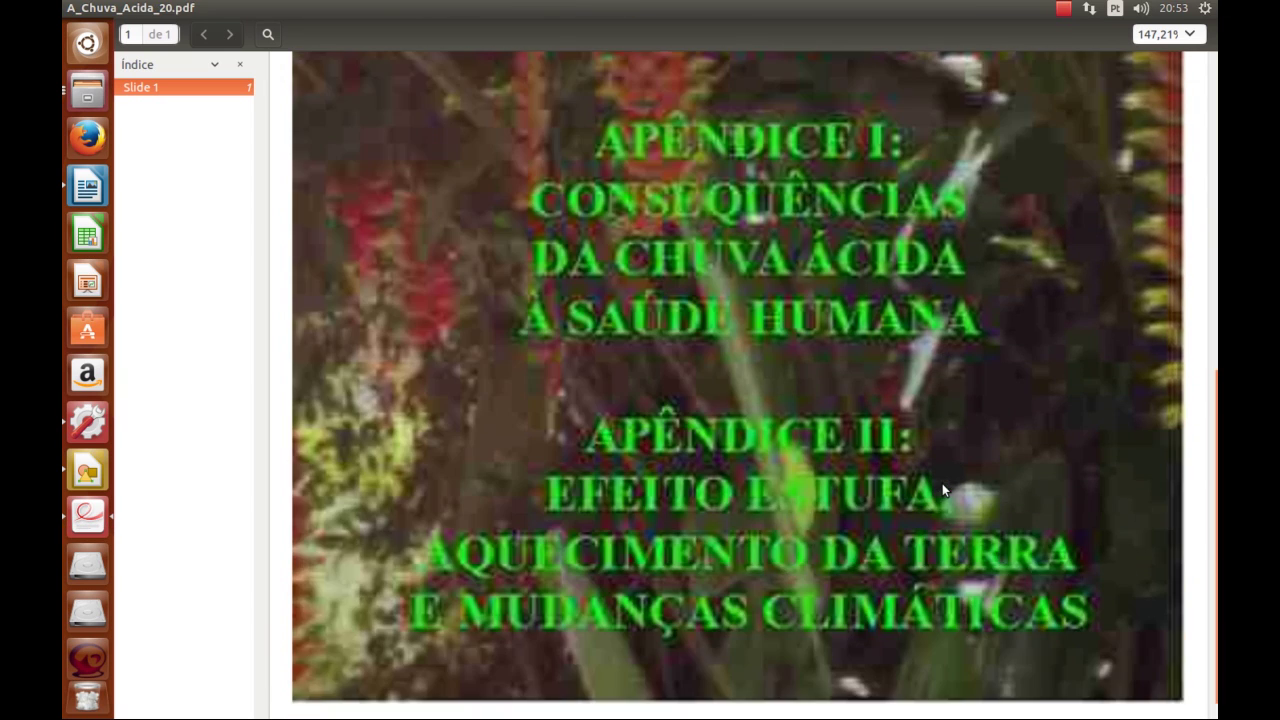
{"action": "scroll", "coordinate": [942, 485], "scroll_direction": "up", "scroll_amount": 6}
{"action": "scroll", "coordinate": [942, 483], "scroll_direction": "down", "scroll_amount": 6}
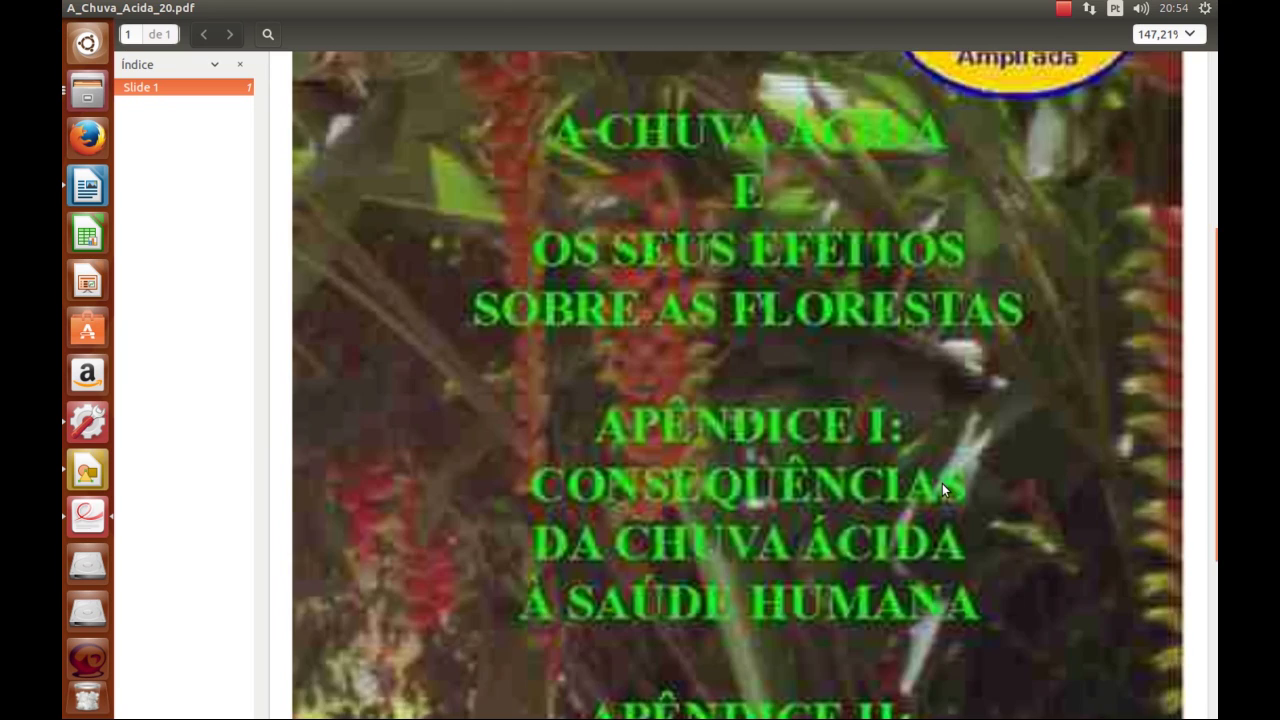
{"action": "scroll", "coordinate": [942, 483], "scroll_direction": "up", "scroll_amount": 3}
{"action": "scroll", "coordinate": [942, 483], "scroll_direction": "up", "scroll_amount": 3}
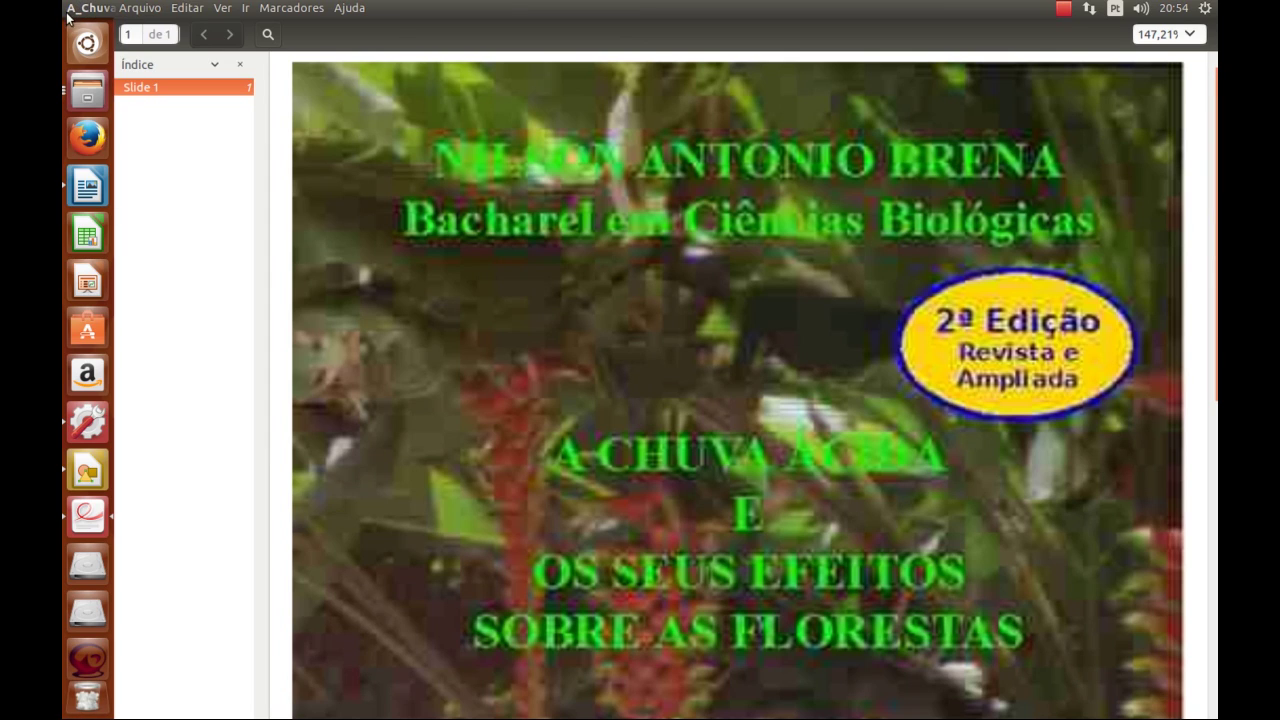
{"action": "left_click", "coordinate": [139, 9]}
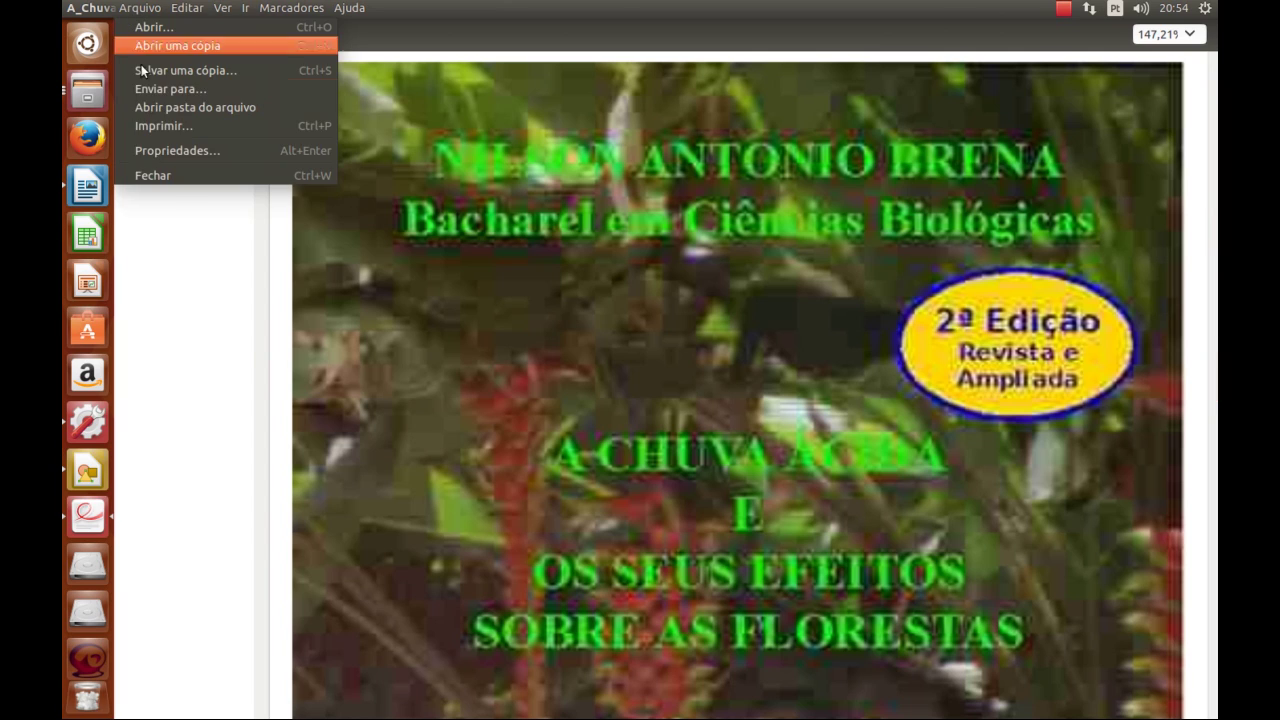
{"action": "left_click", "coordinate": [172, 178]}
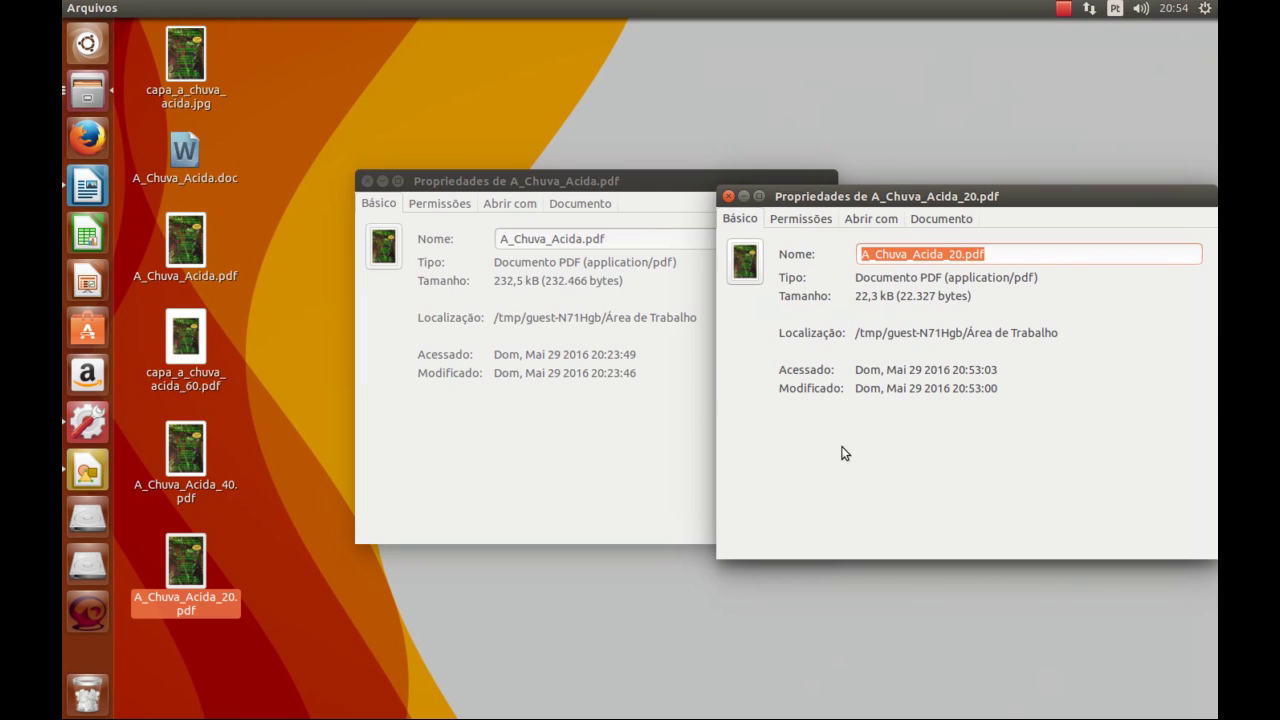
Bring the A_Chuva_Acida_20.pdf properties window fully into view for a last size comparison, and close both properties windows
{"action": "left_click_drag", "start_coordinate": [902, 197], "coordinate": [869, 165]}
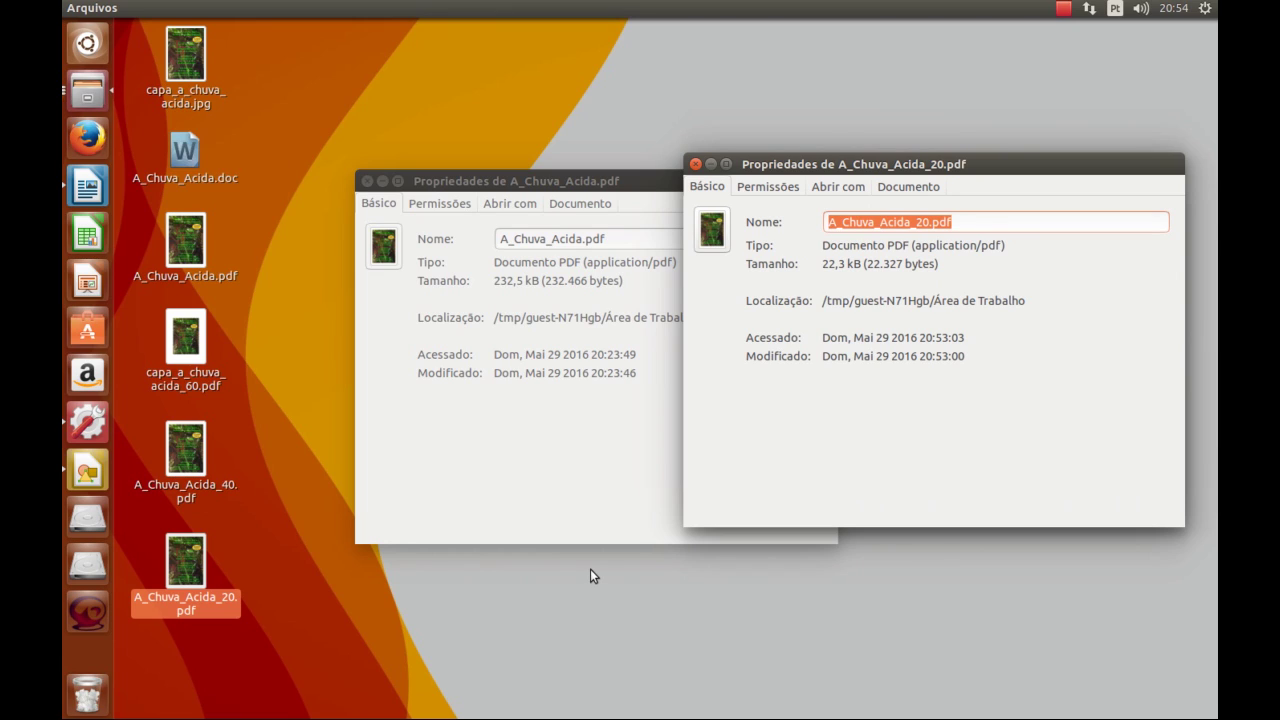
{"action": "left_click", "coordinate": [695, 164]}
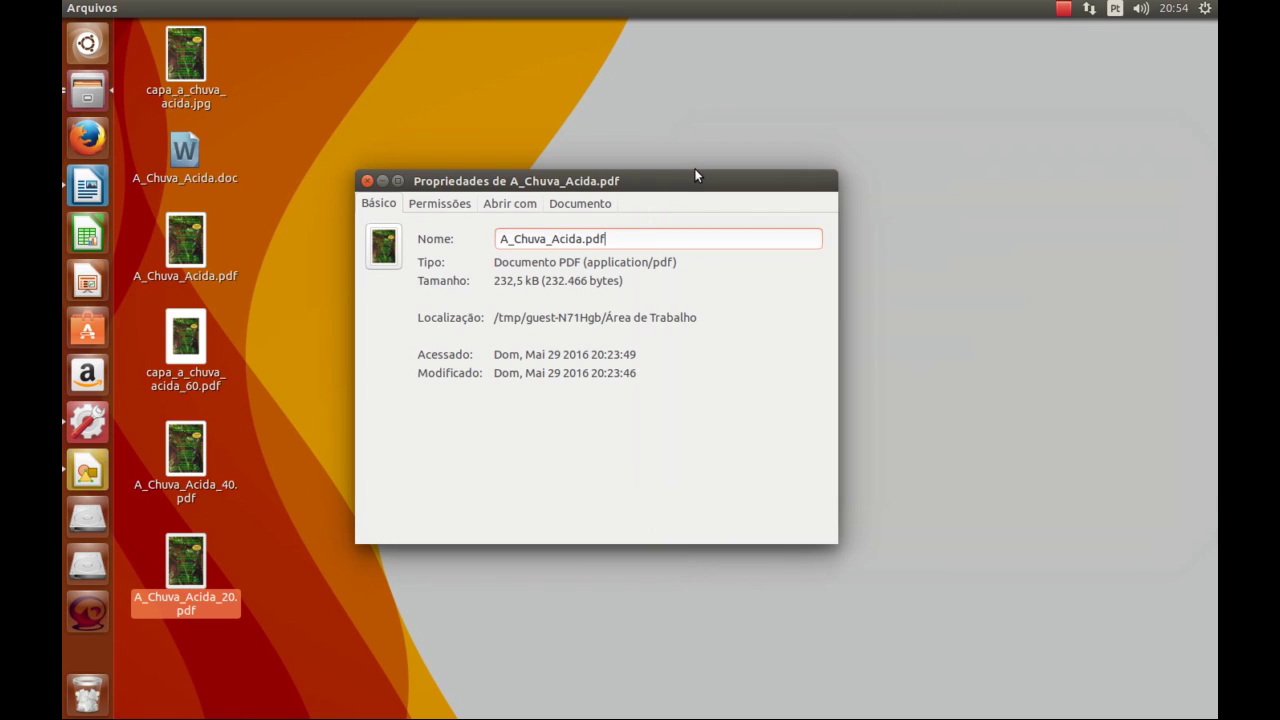
{"action": "left_click", "coordinate": [367, 181]}
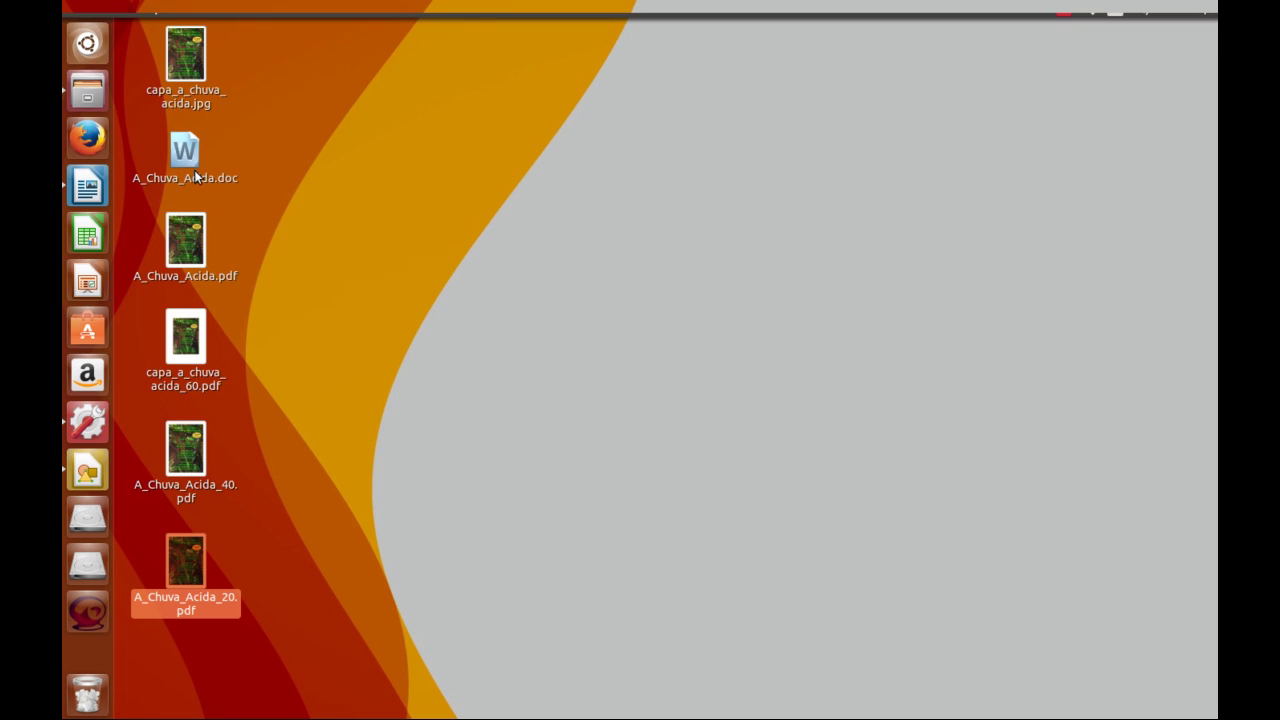
{"action": "left_click", "coordinate": [358, 220]}
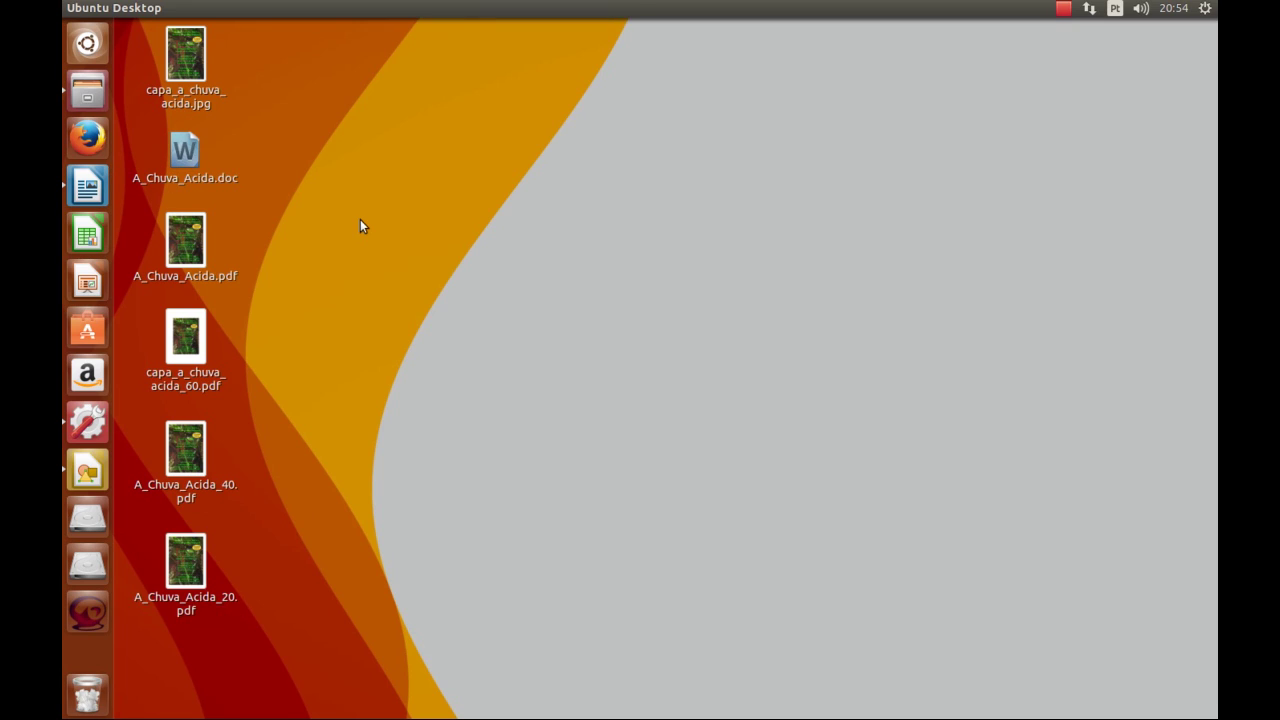